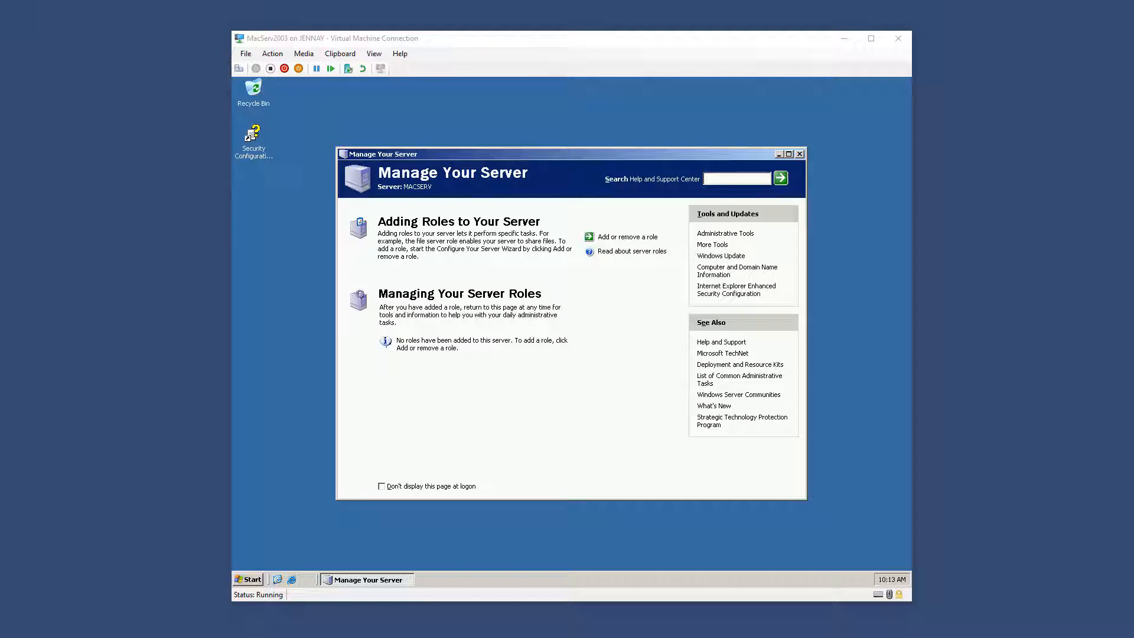
# Open the Local Area Connection properties from Network Connections
pyautogui.click(251, 579)
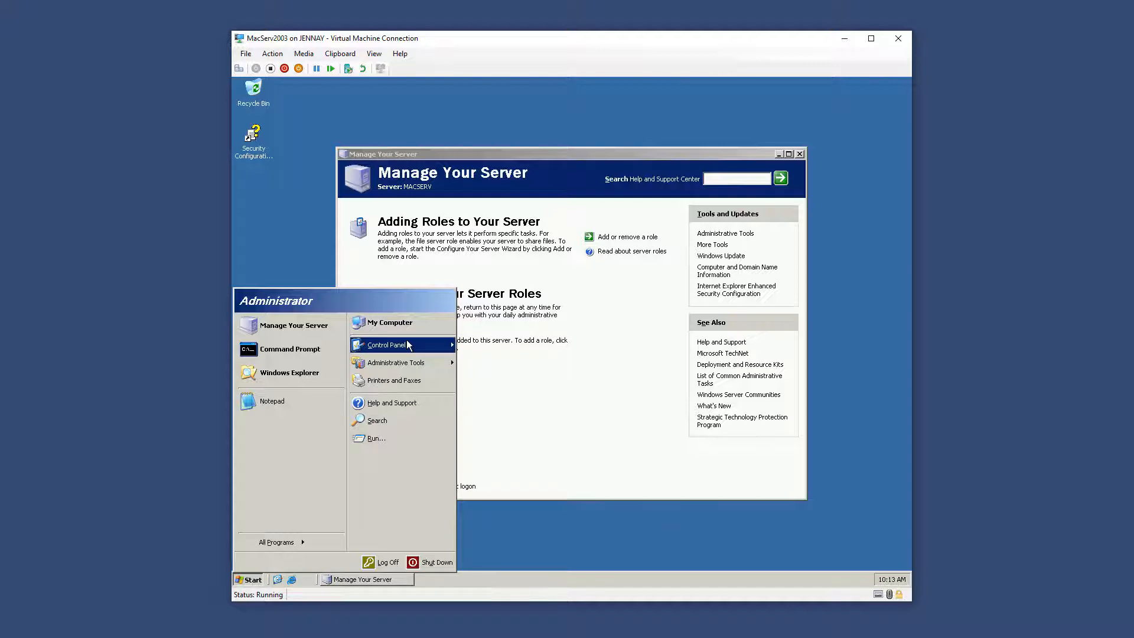
pyautogui.moveTo(407, 345)
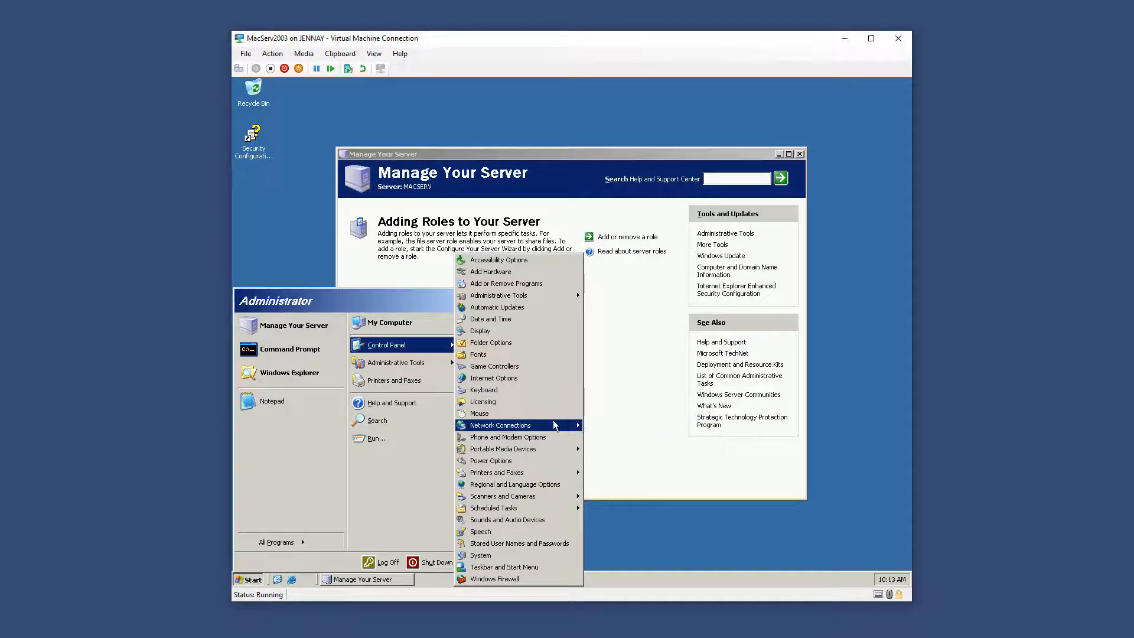
pyautogui.moveTo(555, 421)
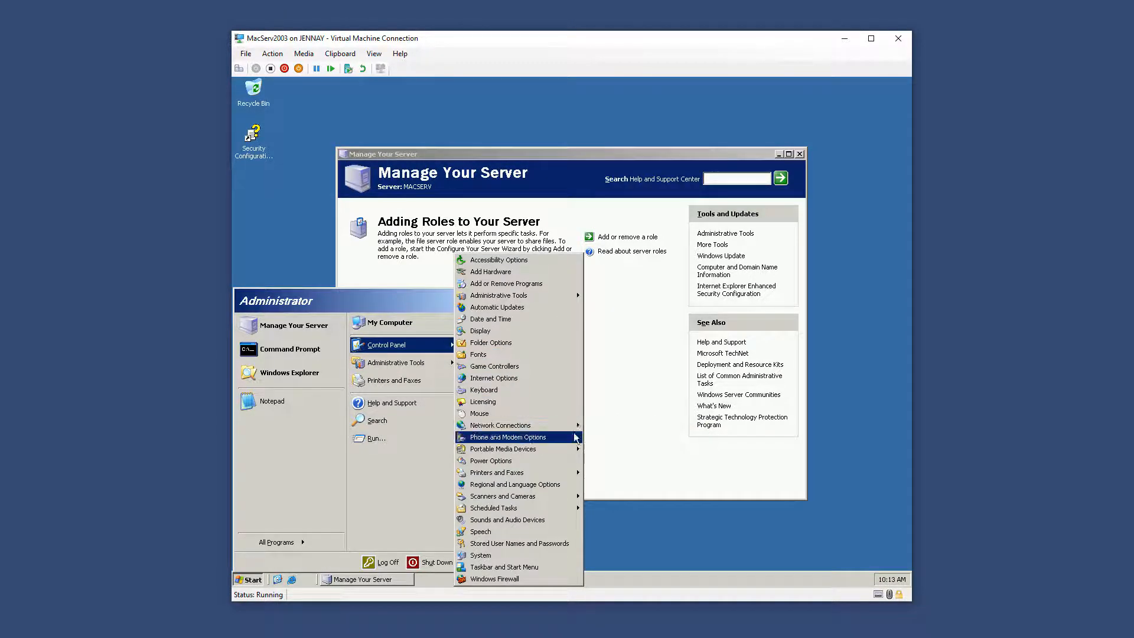
pyautogui.rightClick(619, 441)
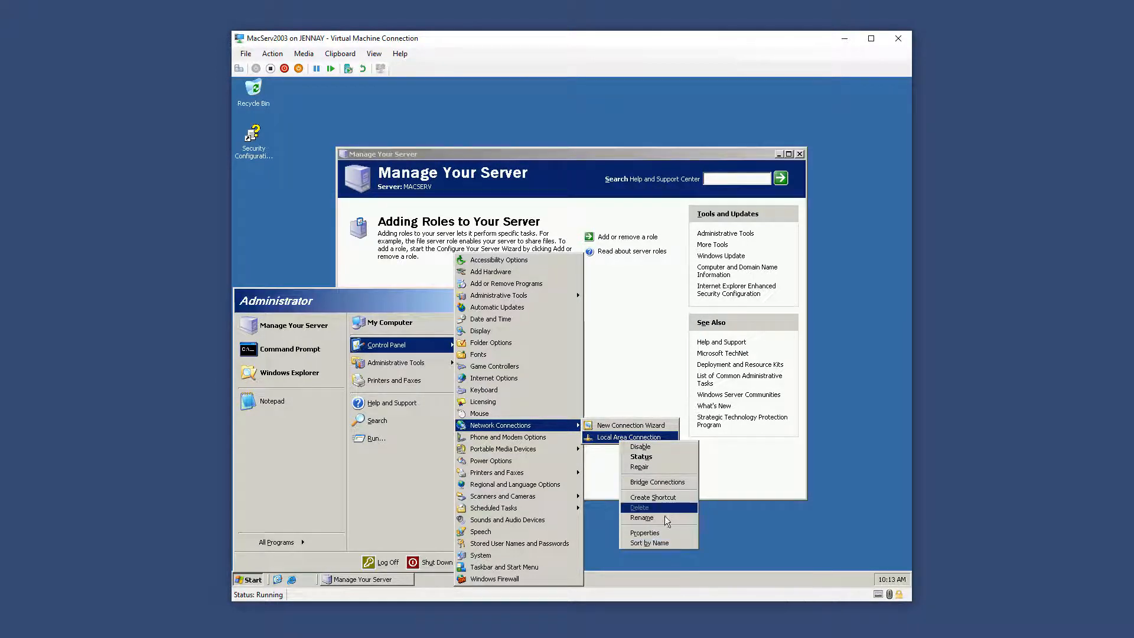
pyautogui.click(646, 532)
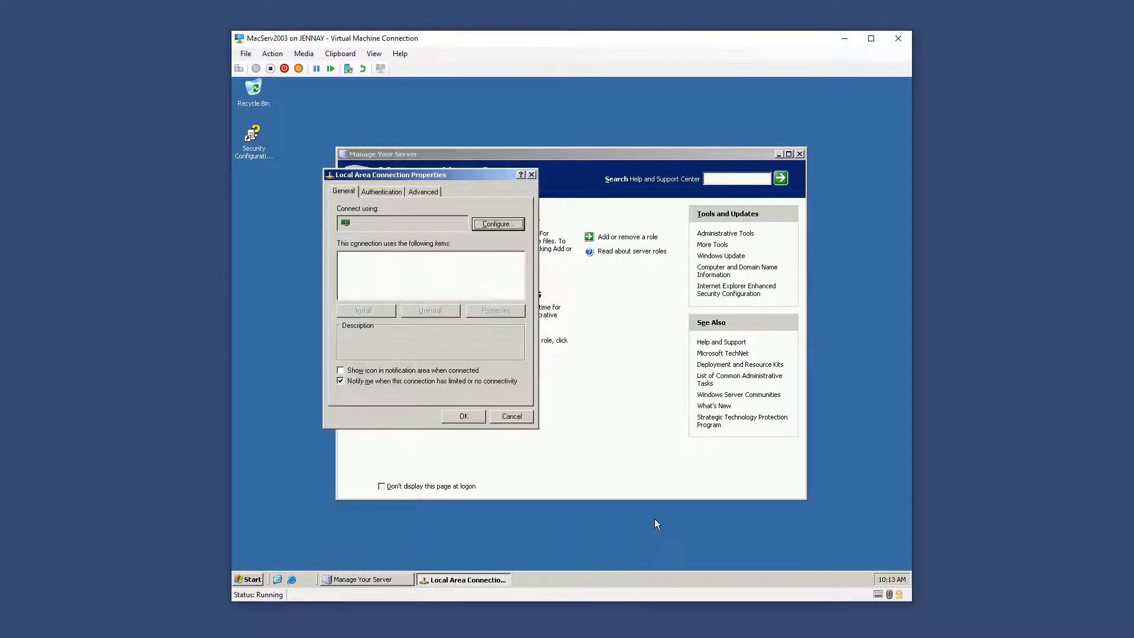
# Install the AppleTalk Protocol on the connection and close its properties
pyautogui.click(365, 311)
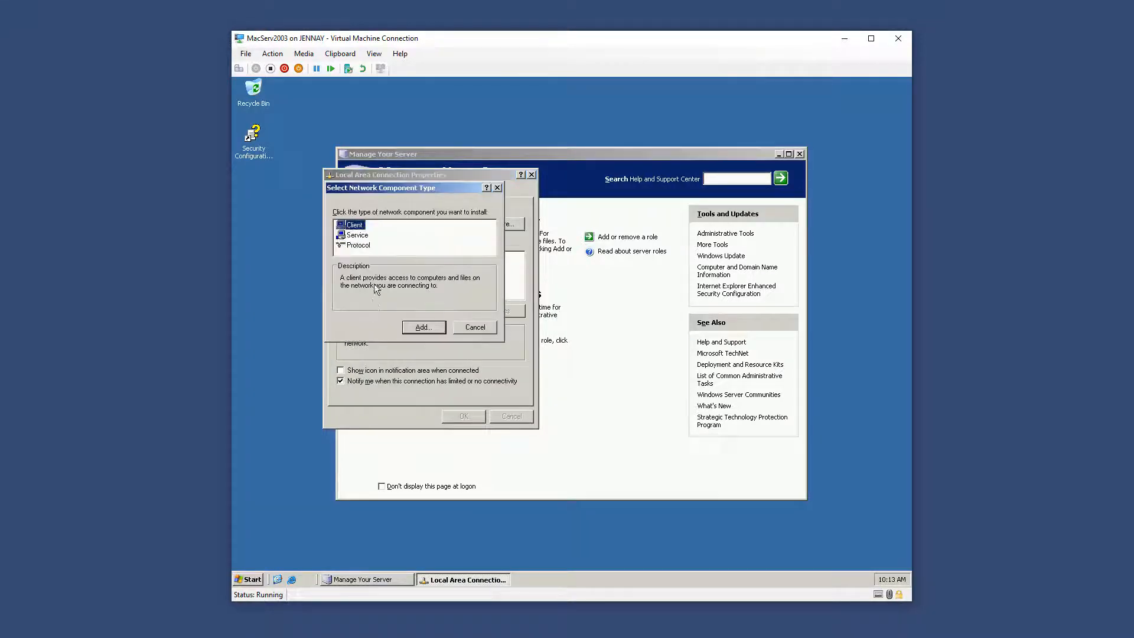
pyautogui.click(359, 245)
pyautogui.moveTo(419, 188); pyautogui.dragTo(569, 194)
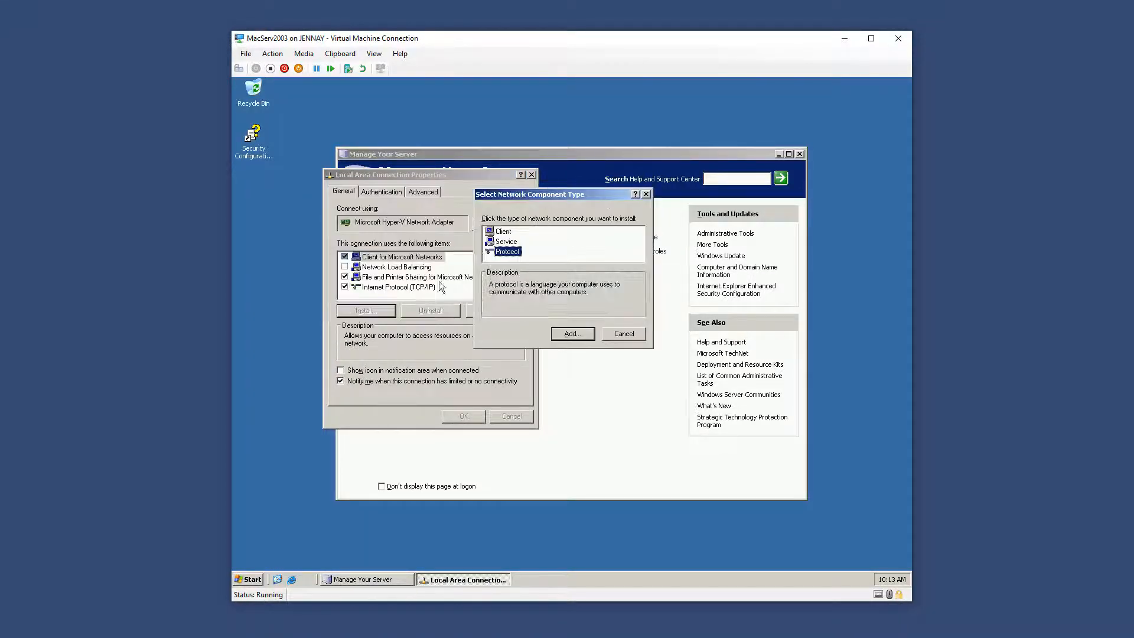
pyautogui.click(572, 334)
pyautogui.click(558, 302)
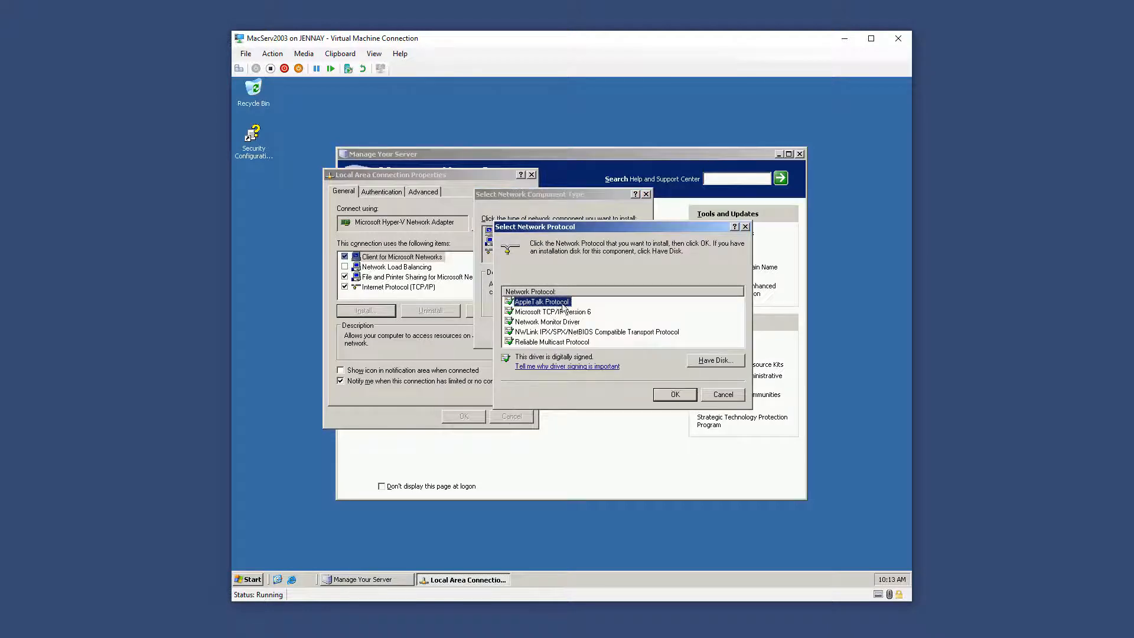
pyautogui.click(676, 394)
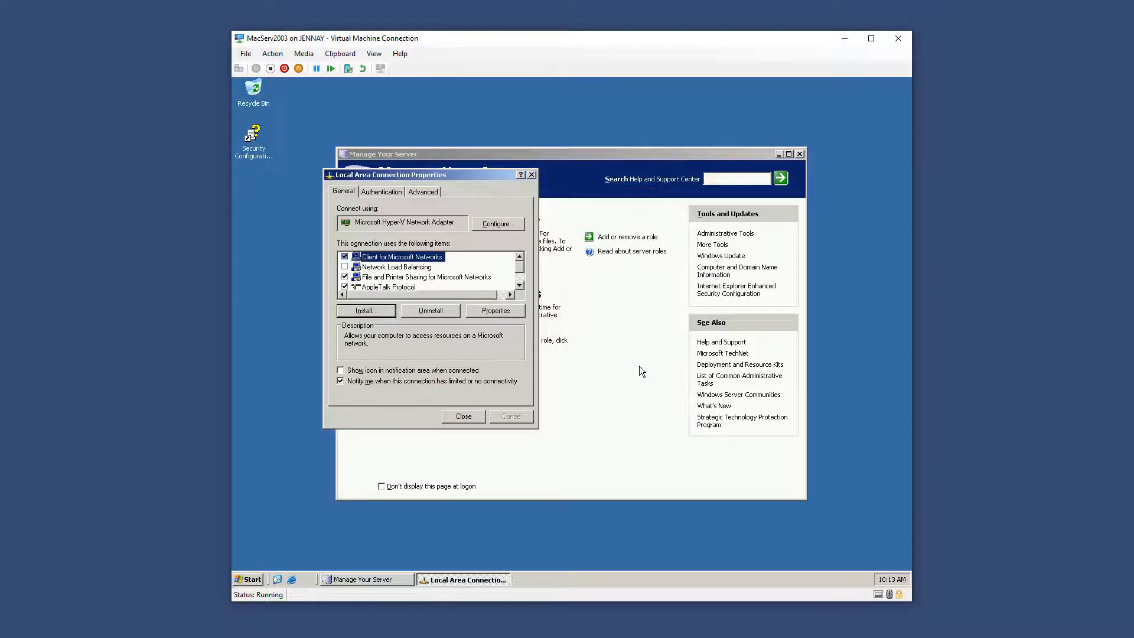
pyautogui.scroll(-1, 449, 282)
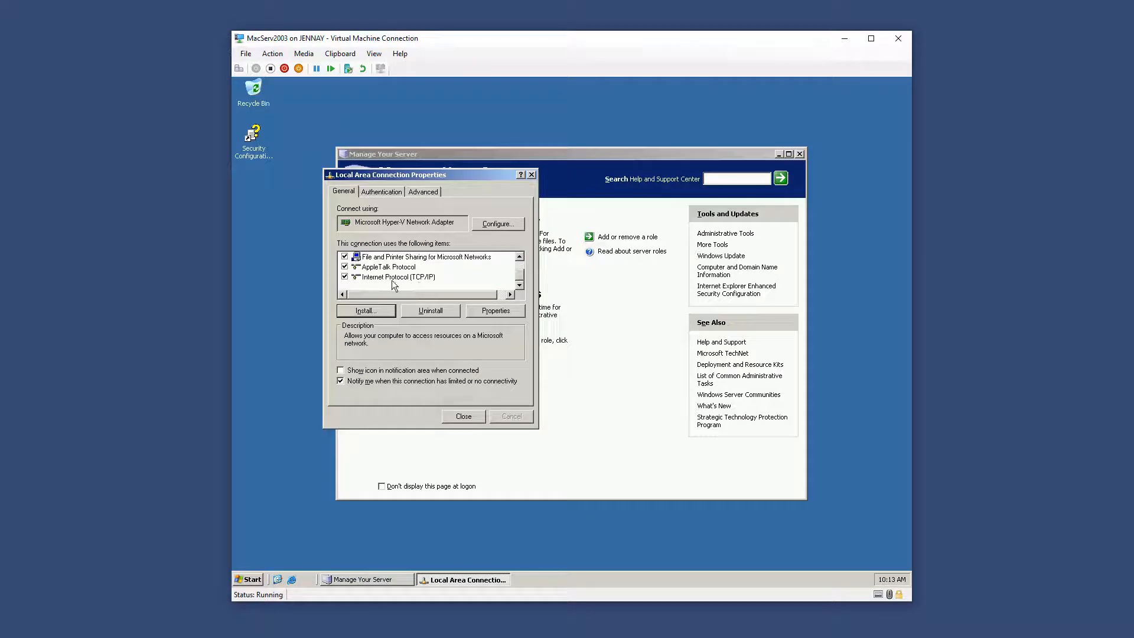
pyautogui.click(463, 417)
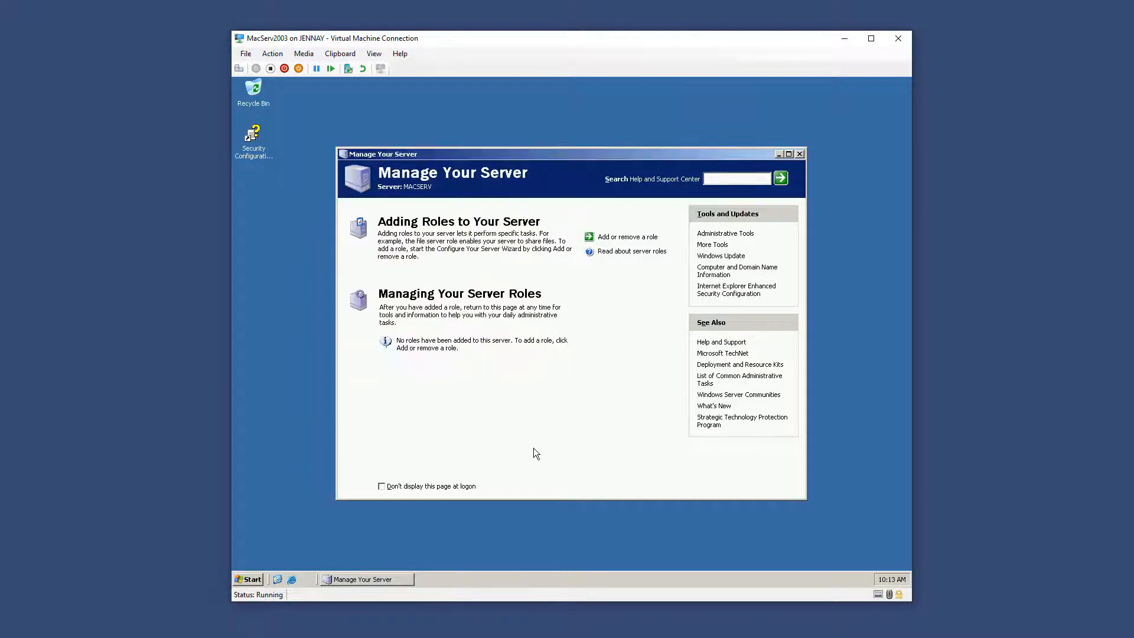
# Launch Routing and Remote Access from Administrative Tools
pyautogui.click(258, 576)
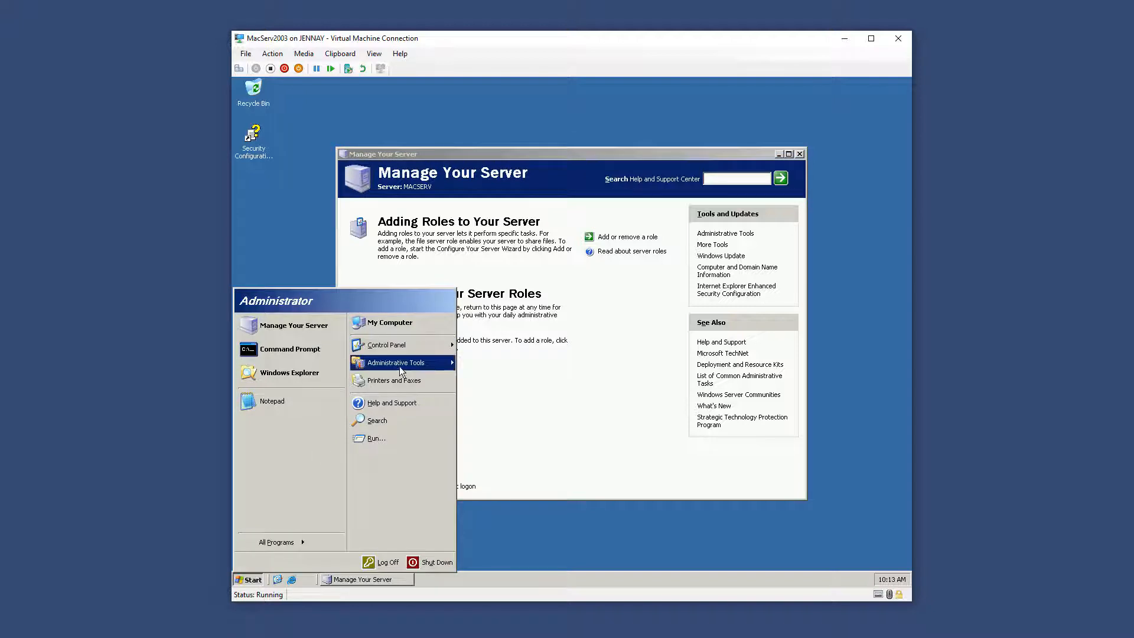
pyautogui.moveTo(400, 365)
pyautogui.click(525, 317)
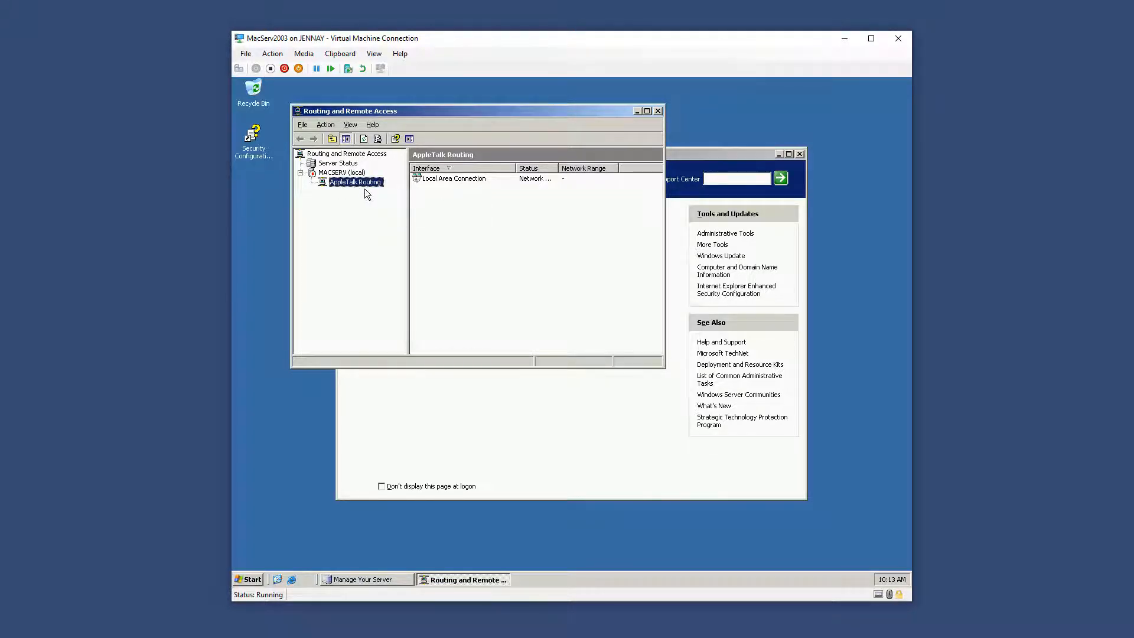
# Configure MACSERV with a custom LAN routing setup and start the service
pyautogui.rightClick(327, 173)
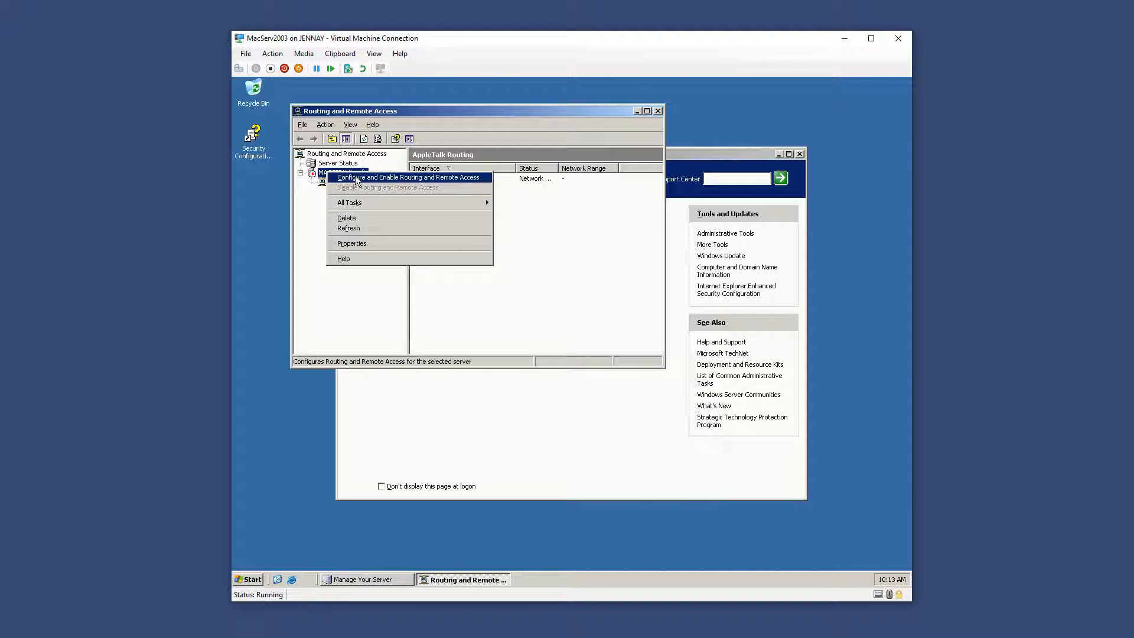
pyautogui.click(356, 179)
pyautogui.click(546, 343)
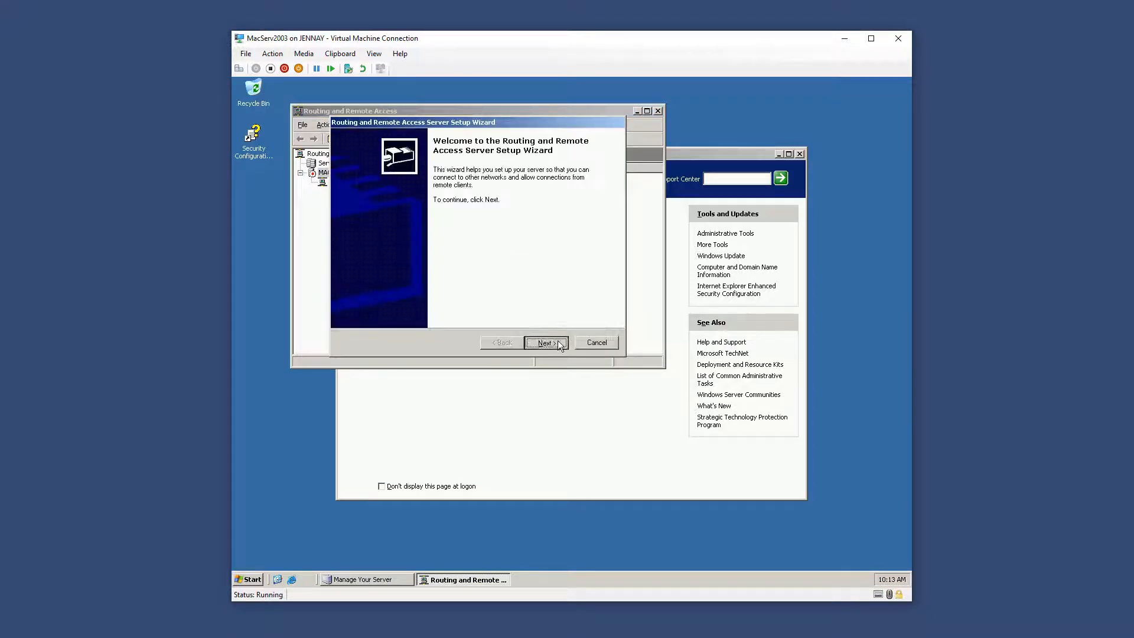
pyautogui.click(398, 288)
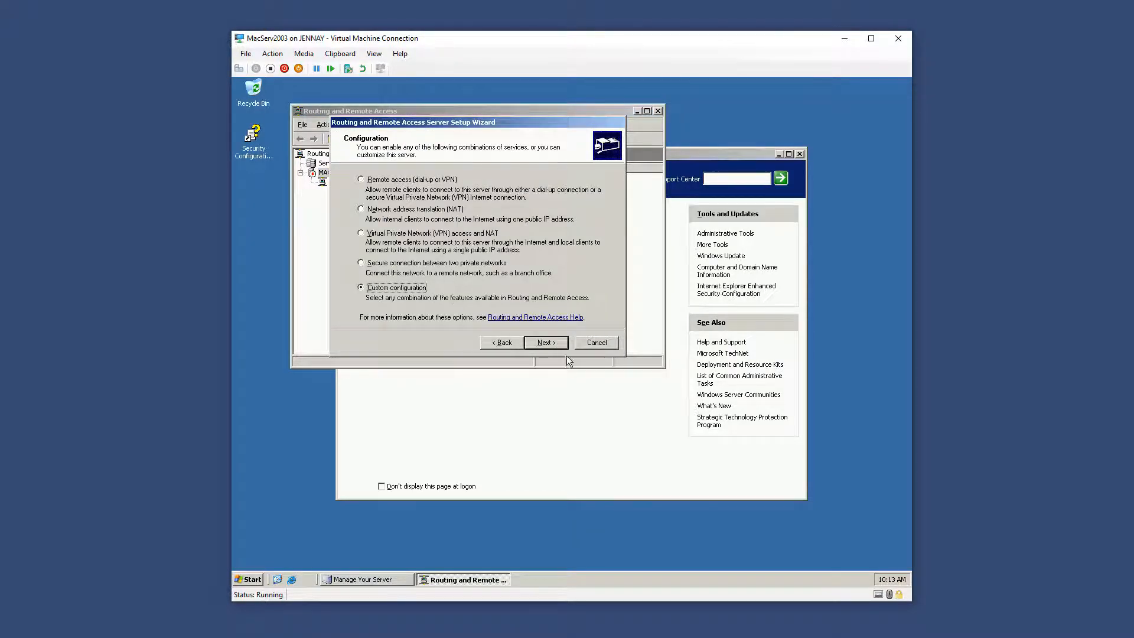
pyautogui.click(556, 343)
pyautogui.click(401, 248)
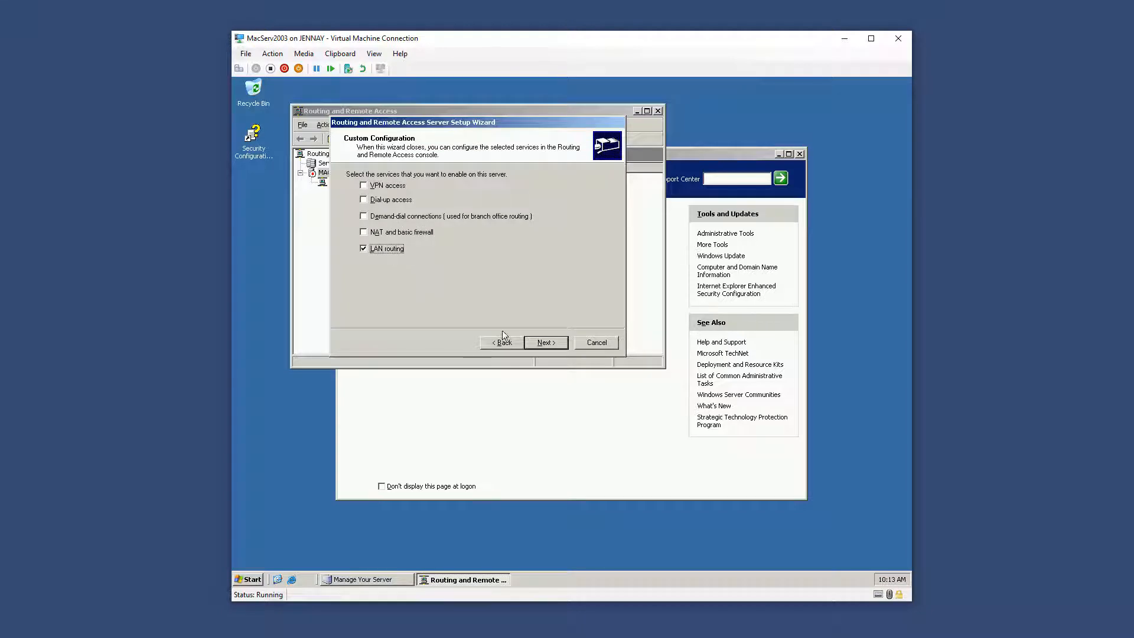
pyautogui.click(546, 342)
pyautogui.click(547, 341)
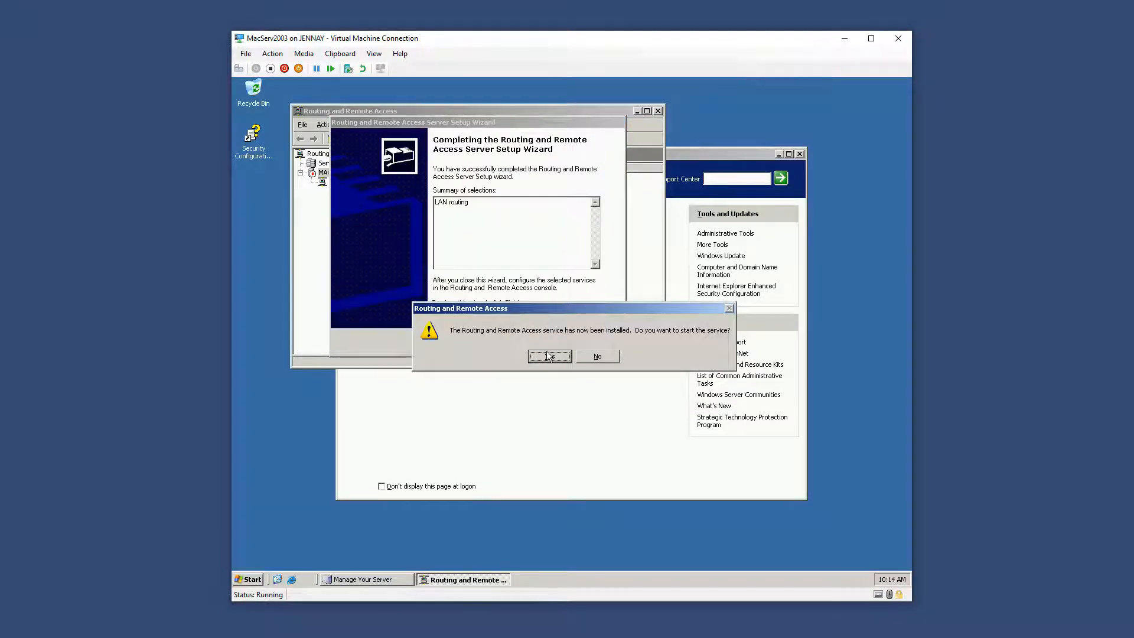
pyautogui.click(550, 356)
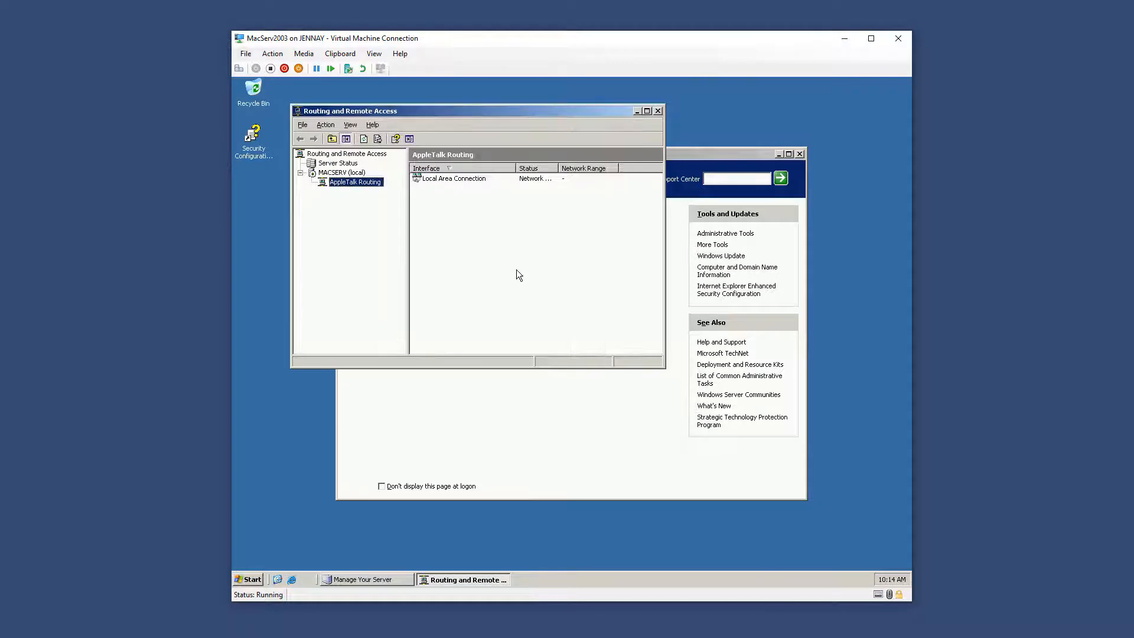
# Enable AppleTalk Routing and open the Local Area Connection's AppleTalk properties
pyautogui.rightClick(363, 184)
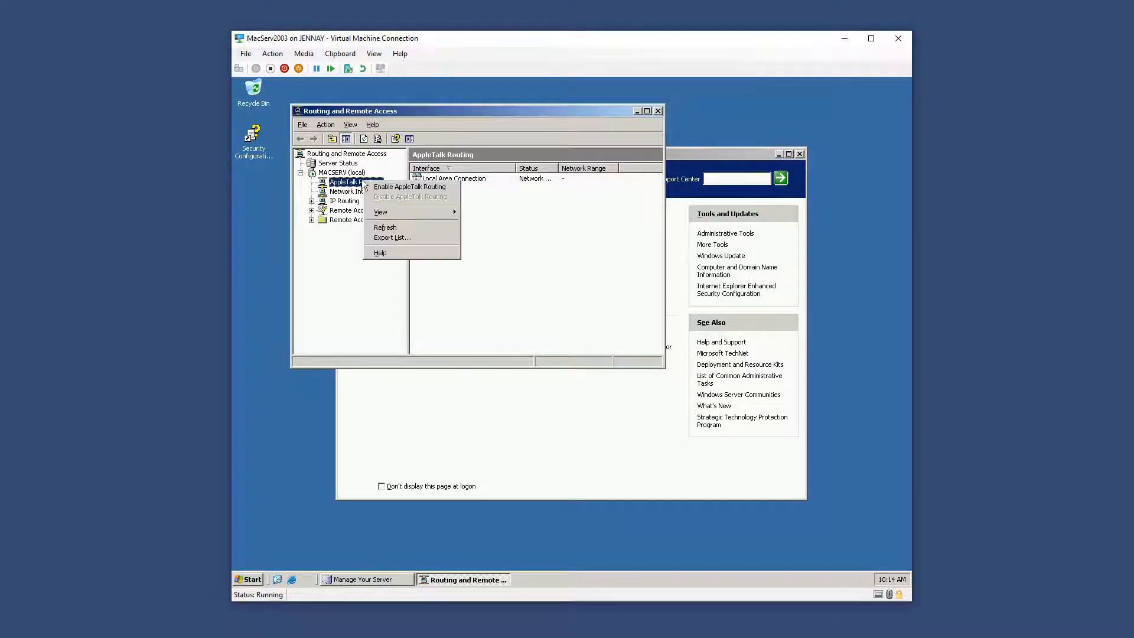
pyautogui.click(383, 187)
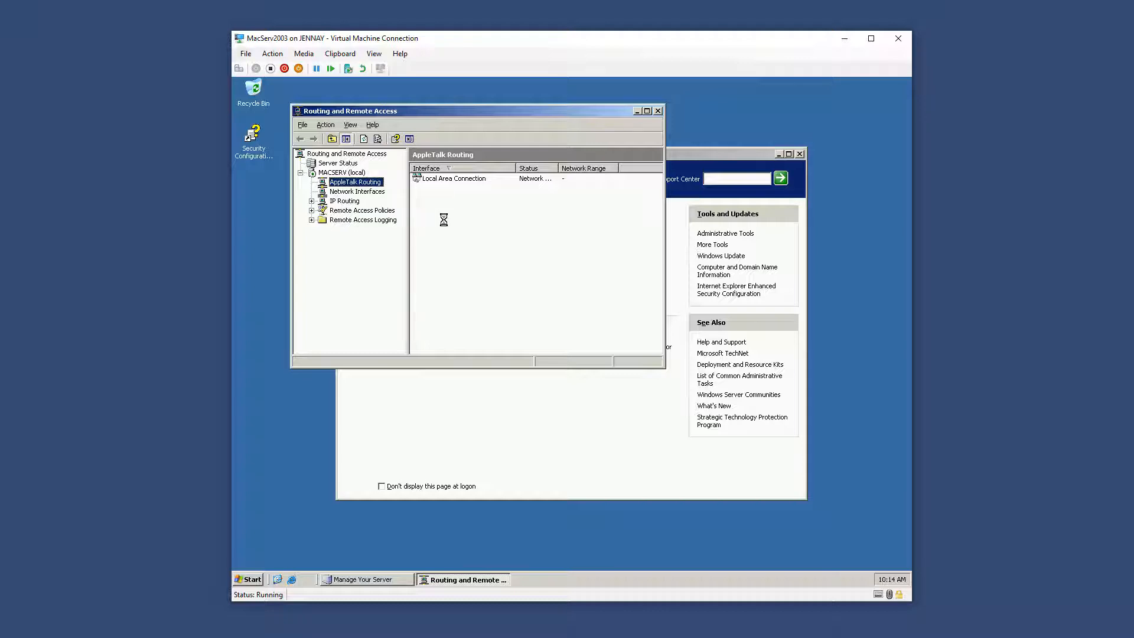
pyautogui.rightClick(455, 179)
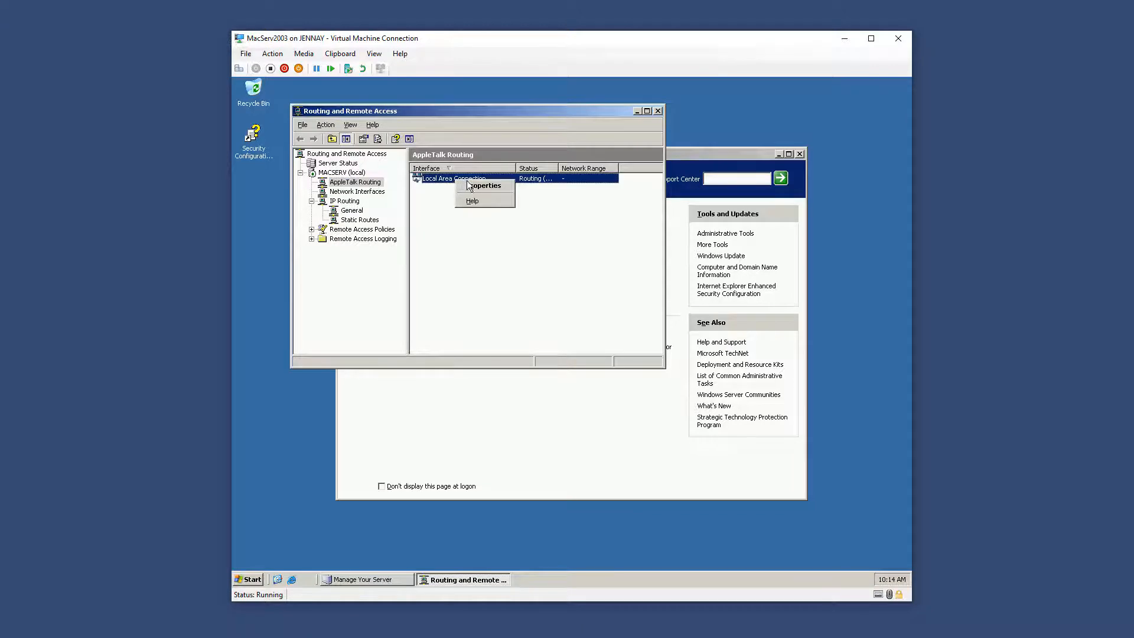
pyautogui.click(484, 185)
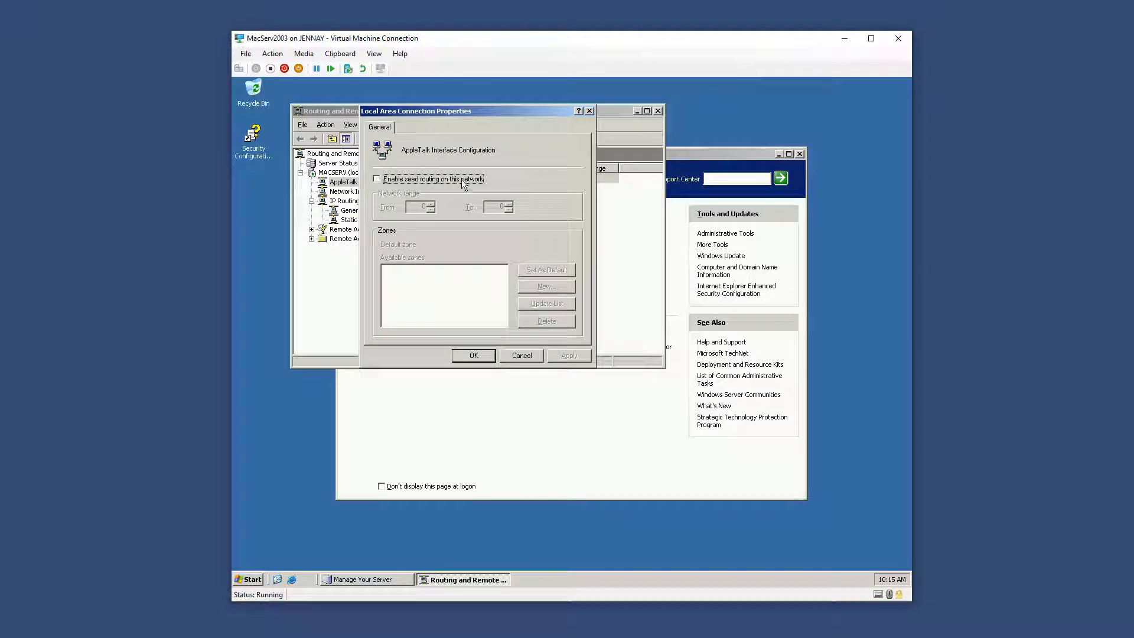
# Enable seed routing with network range 1 to 2 and a new zone MacServ, then apply
pyautogui.click(462, 179)
pyautogui.click(430, 204)
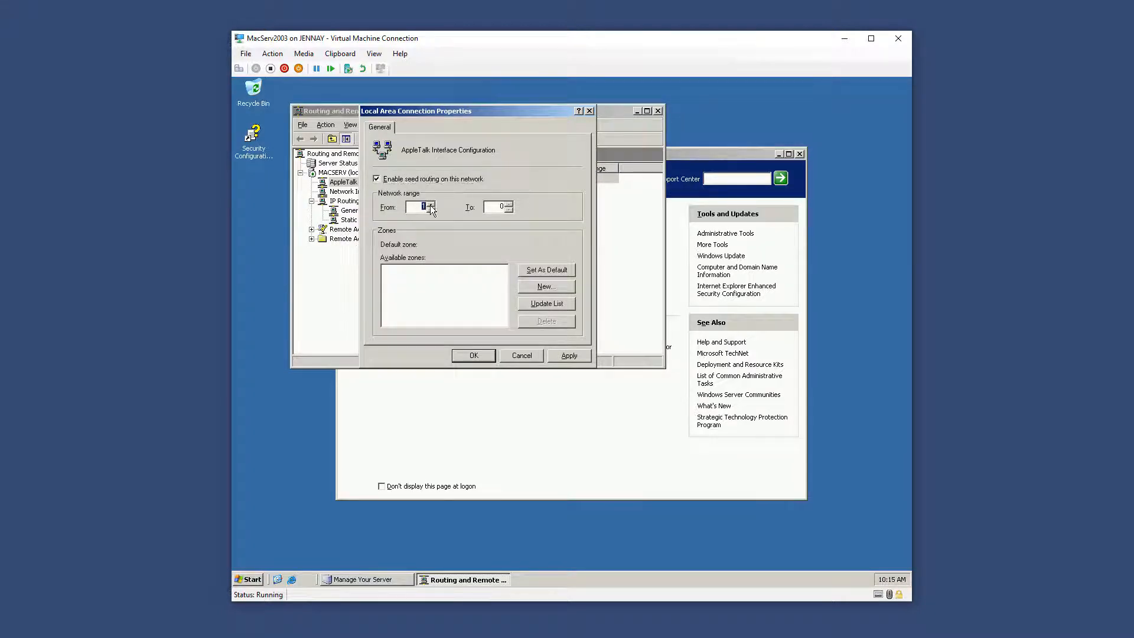
pyautogui.doubleClick(509, 205)
pyautogui.click(549, 287)
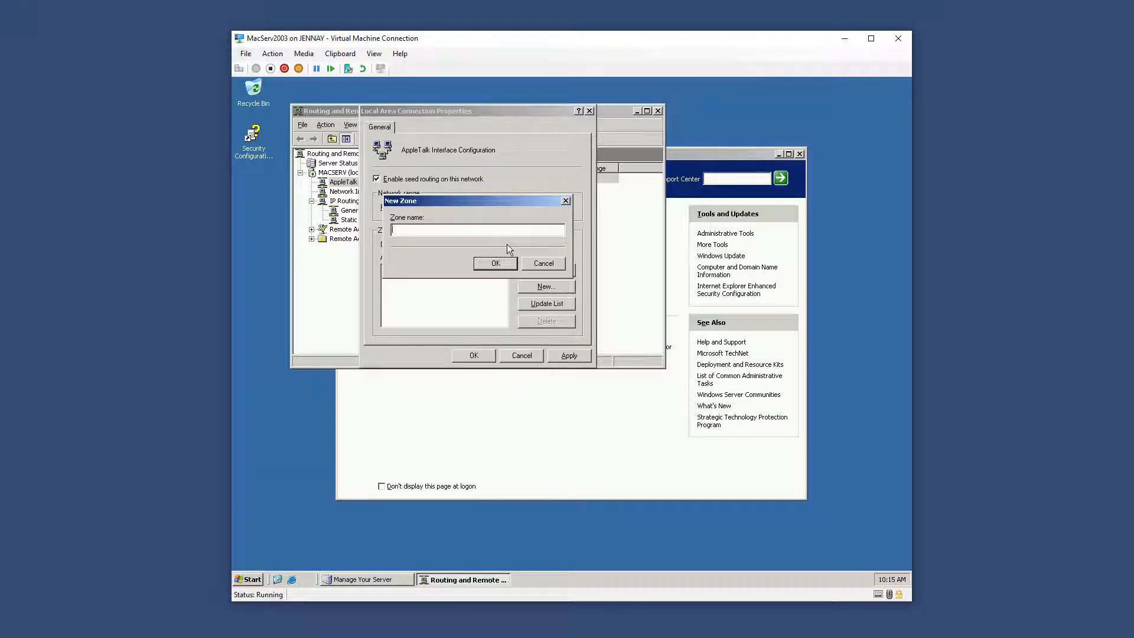
pyautogui.write('MacServ')
pyautogui.press('Return')
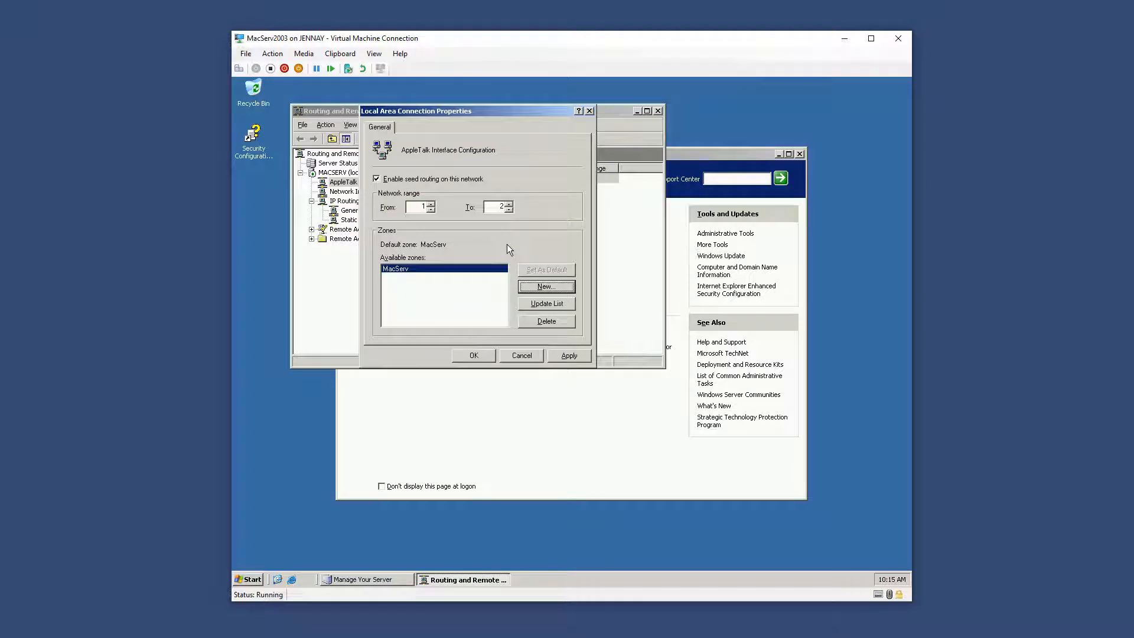
pyautogui.click(576, 353)
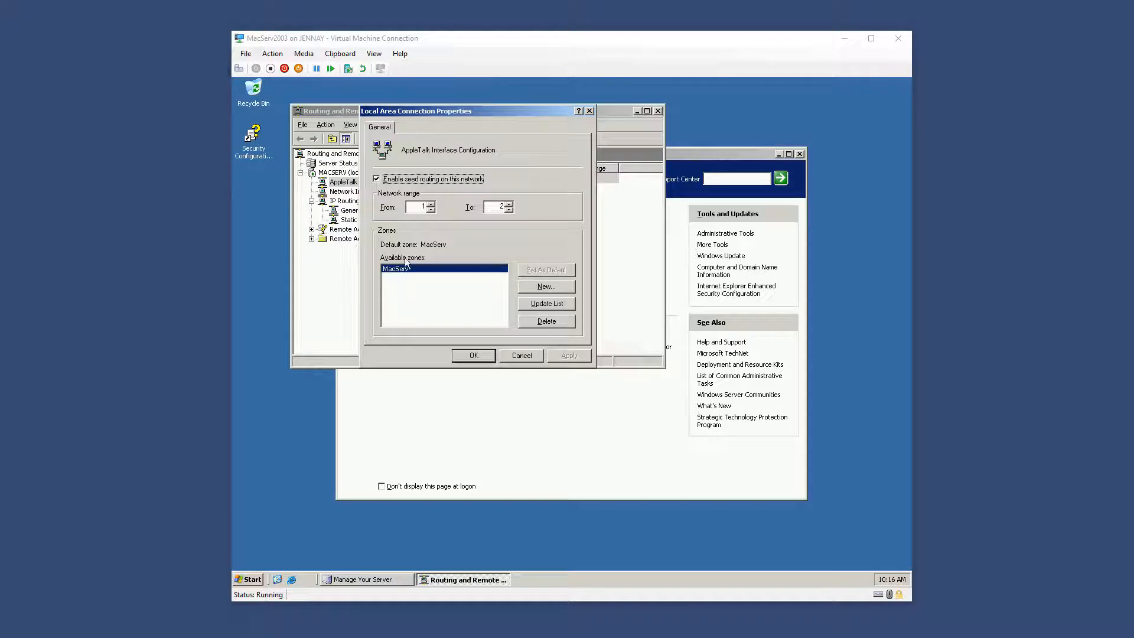
pyautogui.click(474, 356)
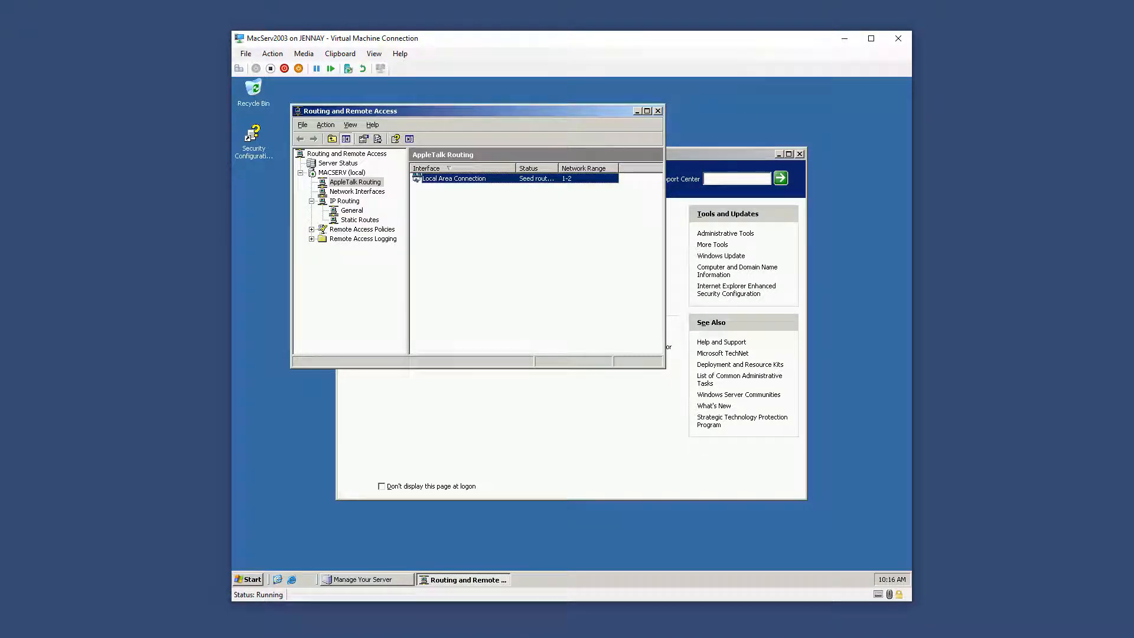
# Arrange the windows so the Mac OS 9 machine is in front
pyautogui.moveTo(1133, 112); pyautogui.dragTo(381, 152)
pyautogui.moveTo(685, 45); pyautogui.dragTo(877, 32)
pyautogui.click(367, 147)
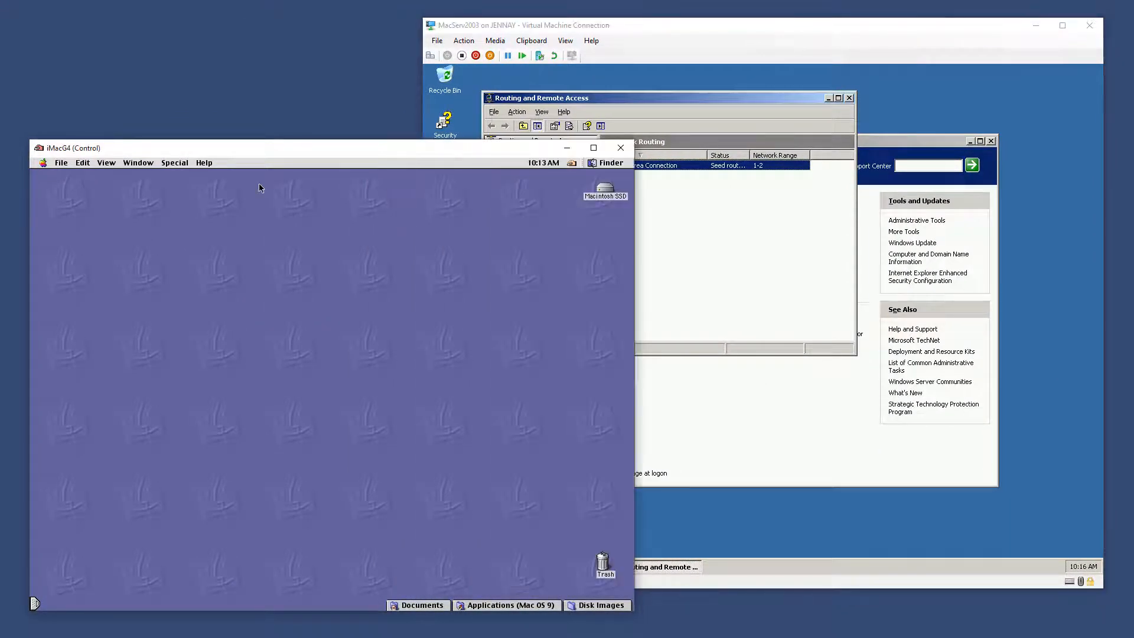
# Verify the AppleTalk control panel shows Ethernet and zone MacServ, then close it
pyautogui.click(44, 164)
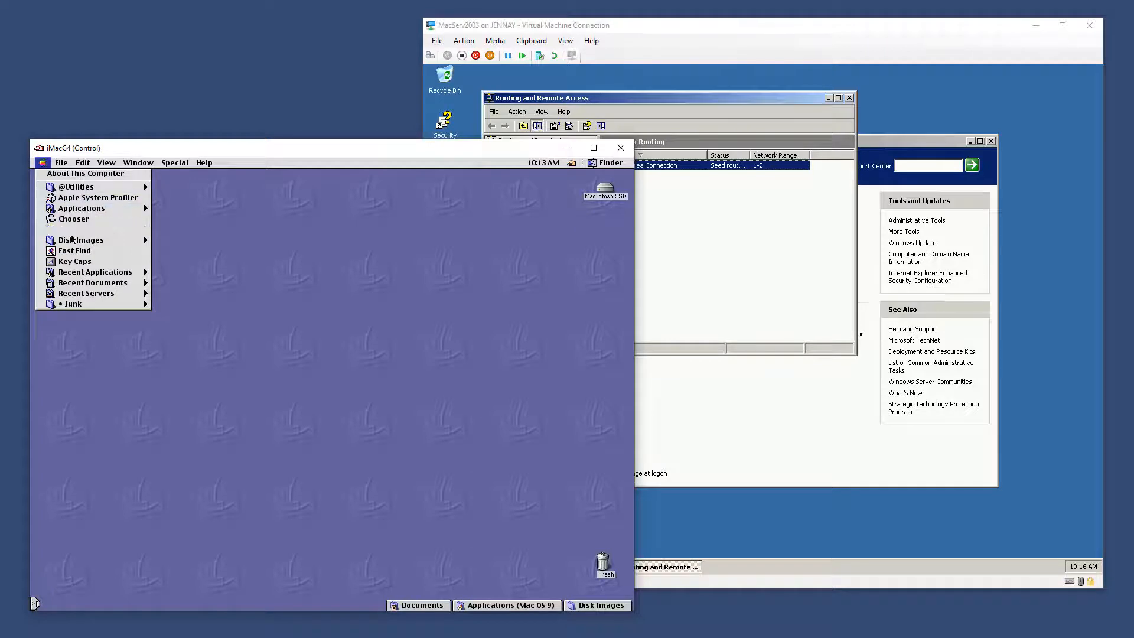
pyautogui.moveTo(89, 229)
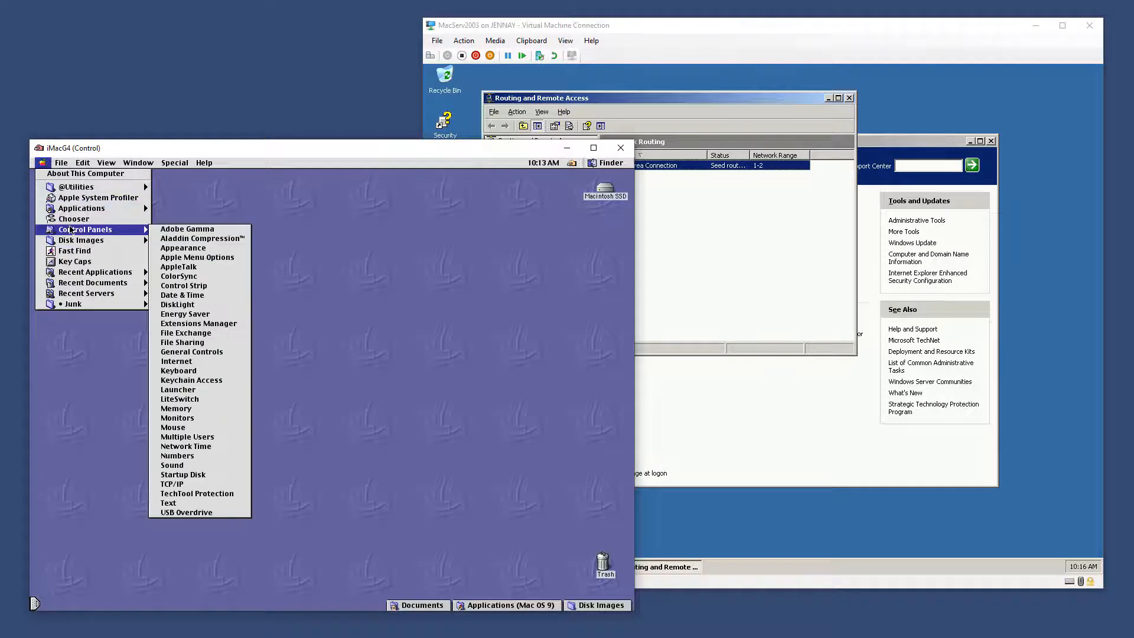
pyautogui.click(191, 267)
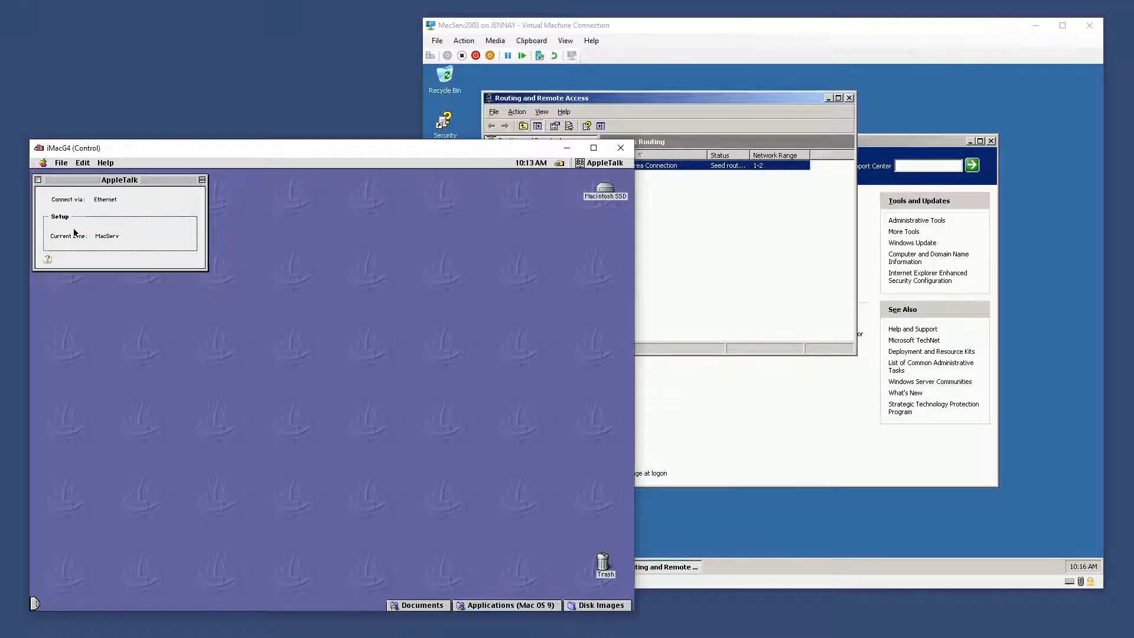
pyautogui.click(38, 180)
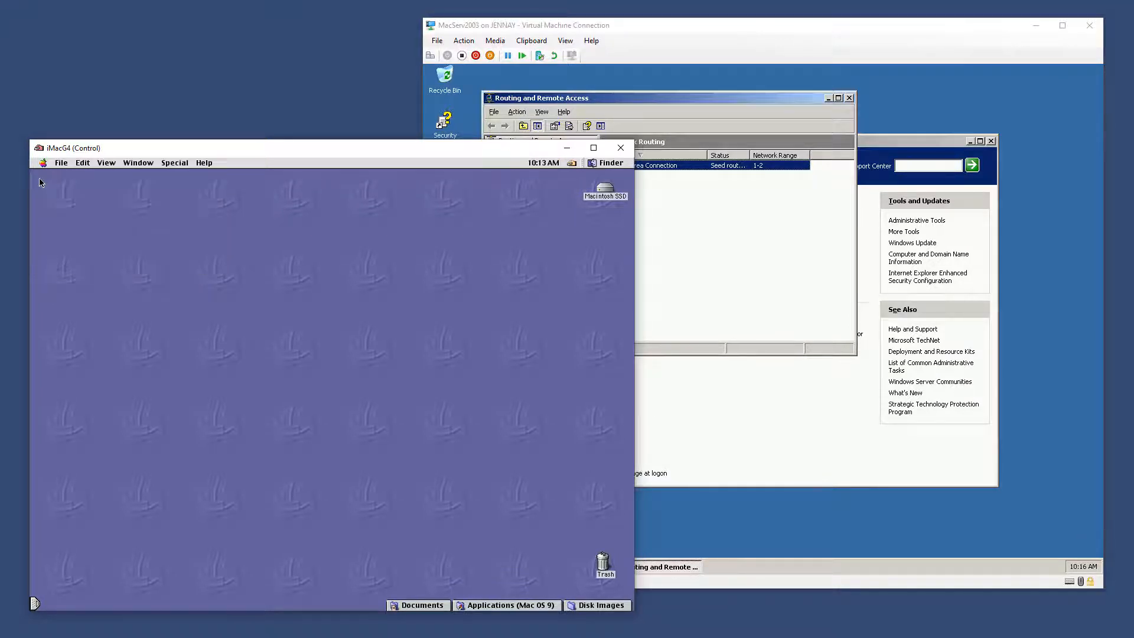
pyautogui.click(813, 34)
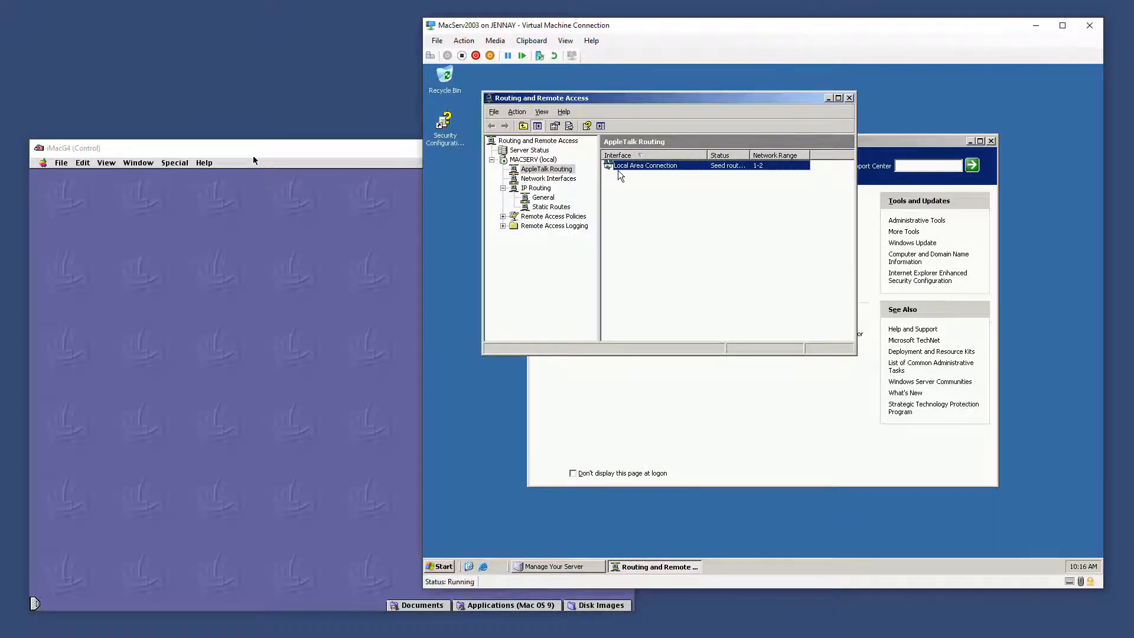
# Add the File Server role in Manage Your Server, skipping extra file server components
pyautogui.click(896, 139)
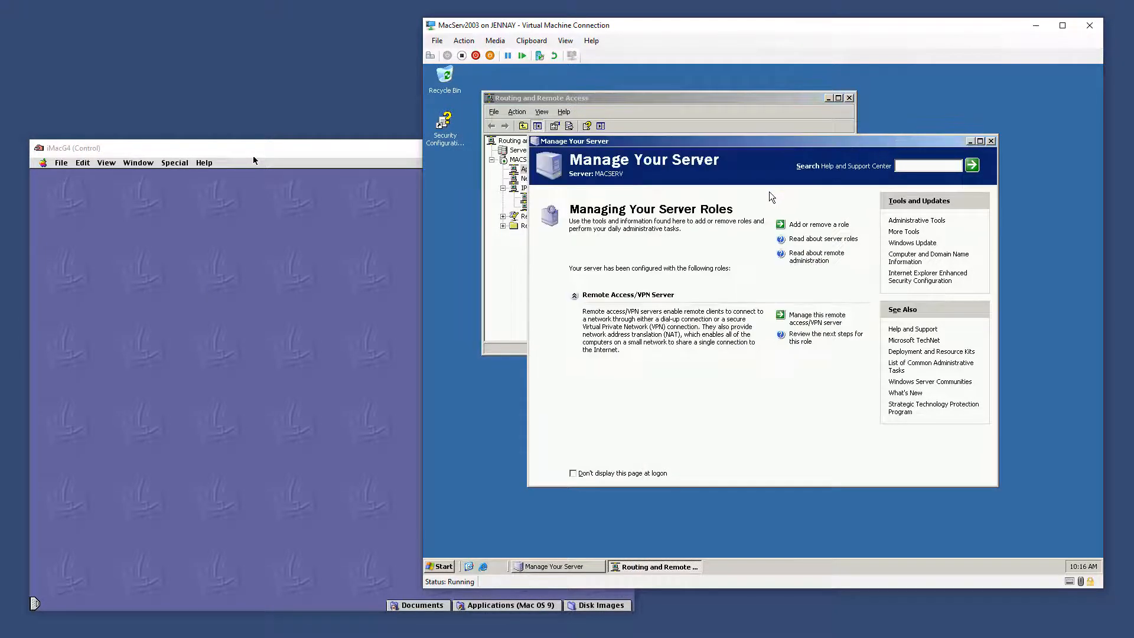
pyautogui.click(810, 229)
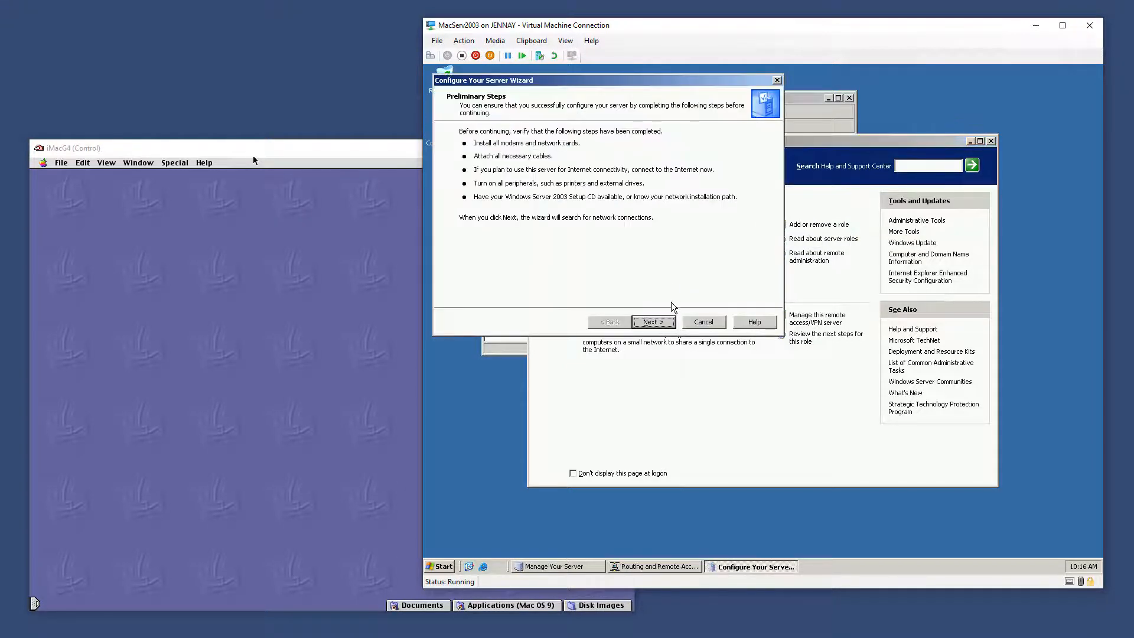
pyautogui.click(654, 323)
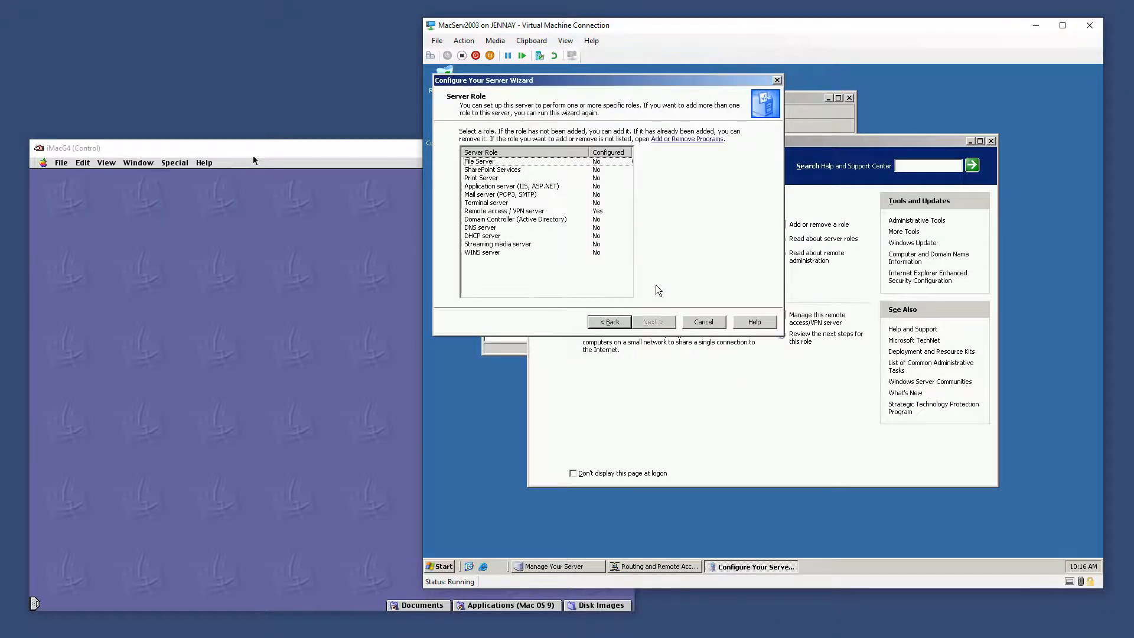
pyautogui.click(525, 162)
pyautogui.click(655, 322)
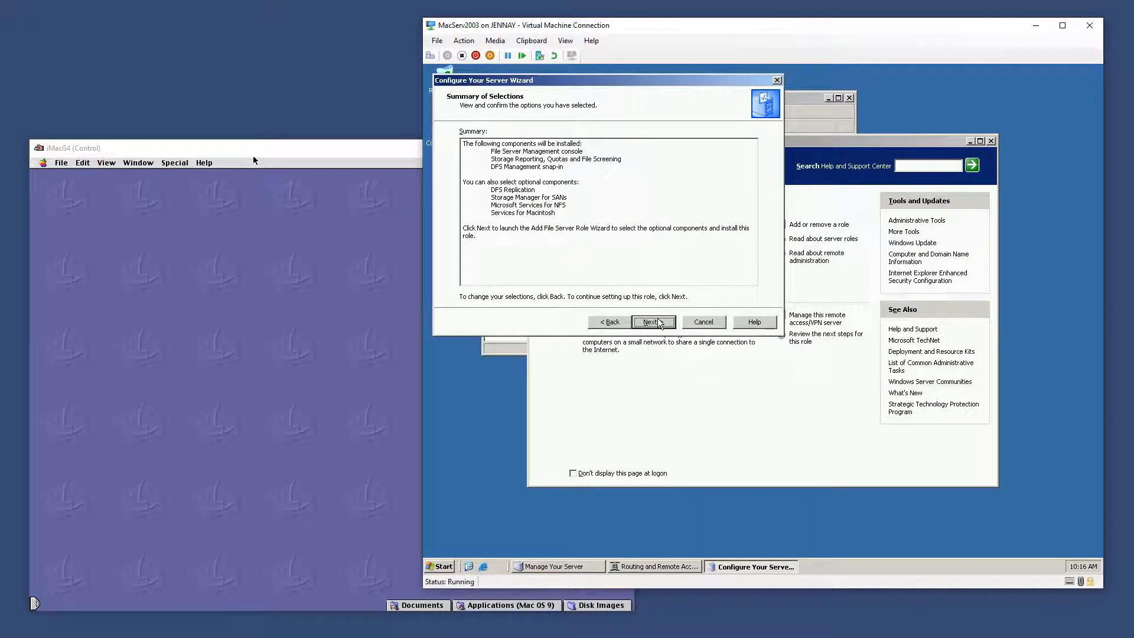
pyautogui.click(659, 323)
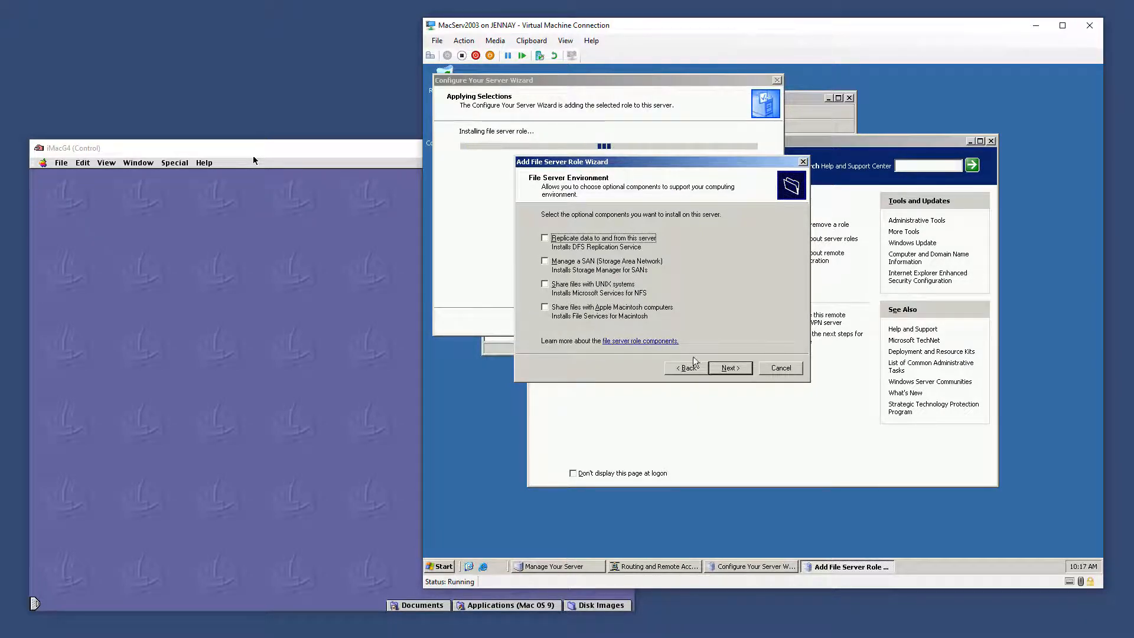
pyautogui.click(730, 368)
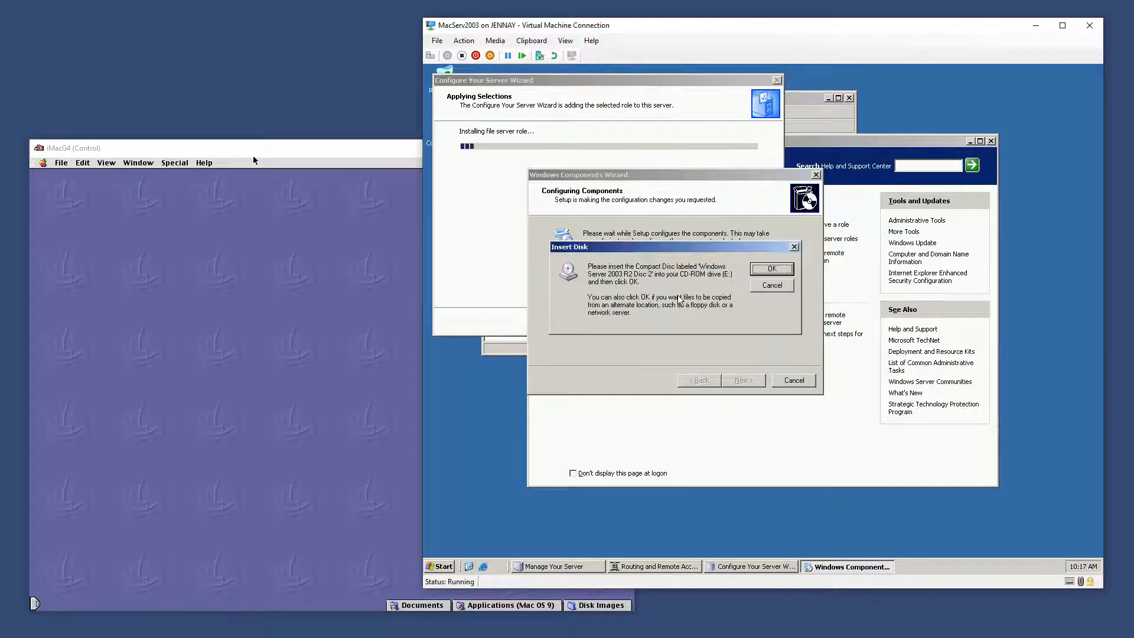
# Insert windows_2003r2_ent_corp.iso as the setup disc, close autorun, and restart the server
pyautogui.click(495, 41)
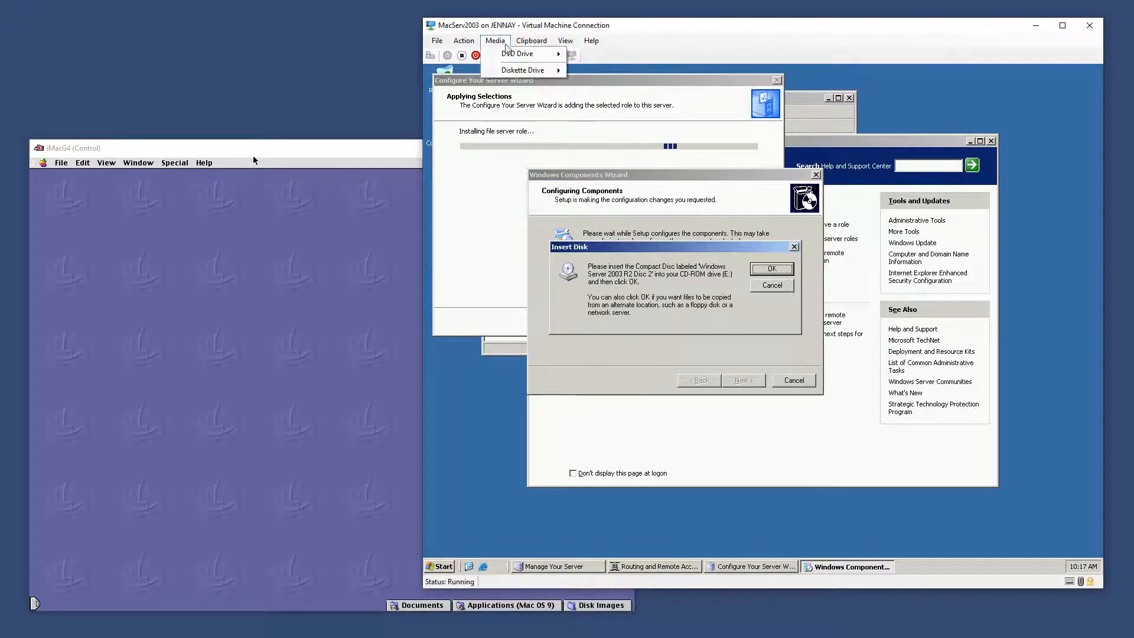
pyautogui.moveTo(526, 53)
pyautogui.click(609, 72)
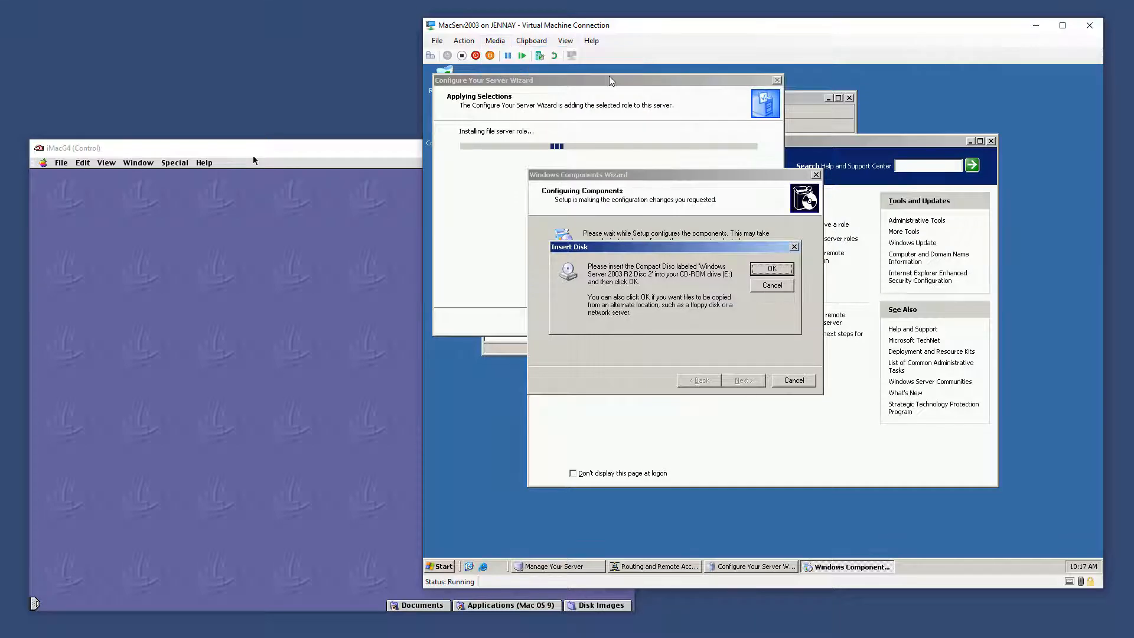
pyautogui.click(904, 245)
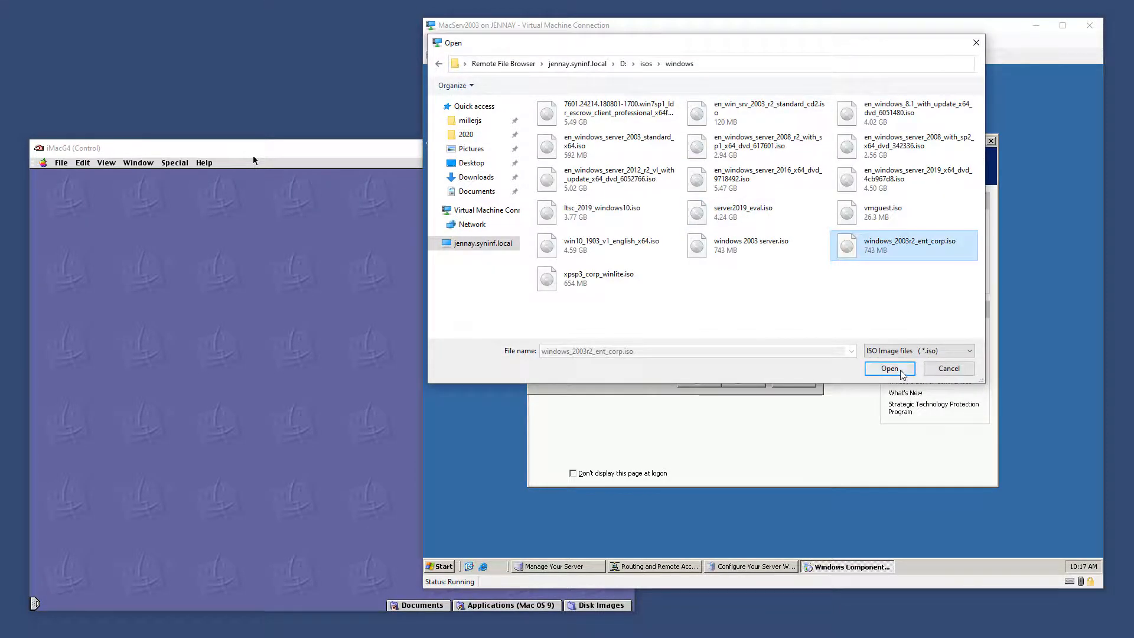
pyautogui.click(890, 368)
pyautogui.click(772, 270)
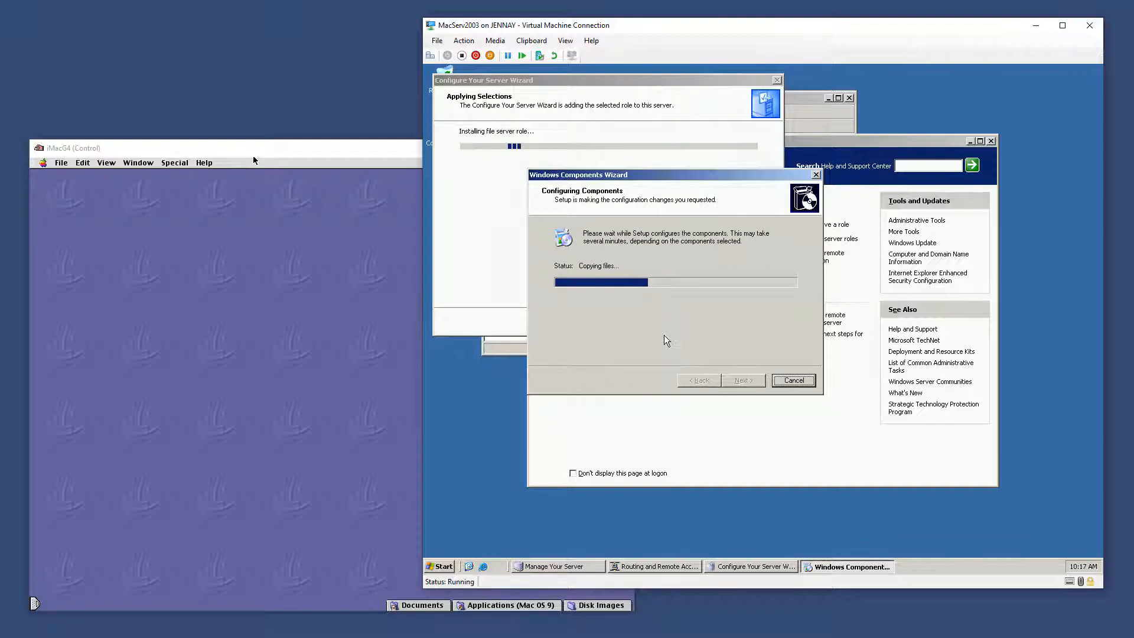
pyautogui.click(563, 464)
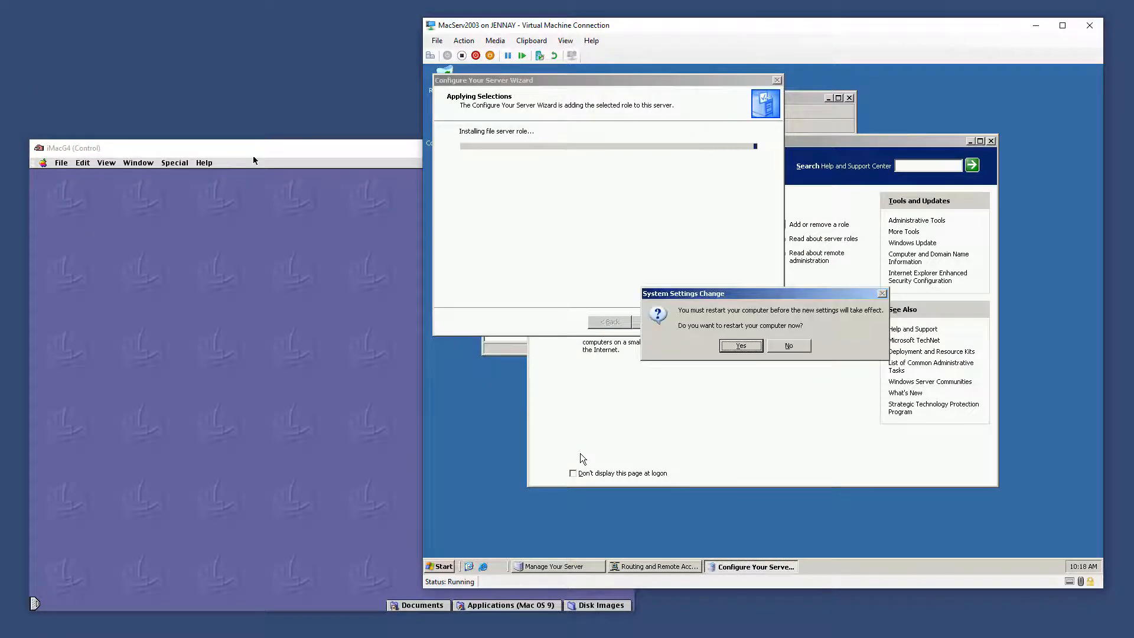
pyautogui.click(753, 347)
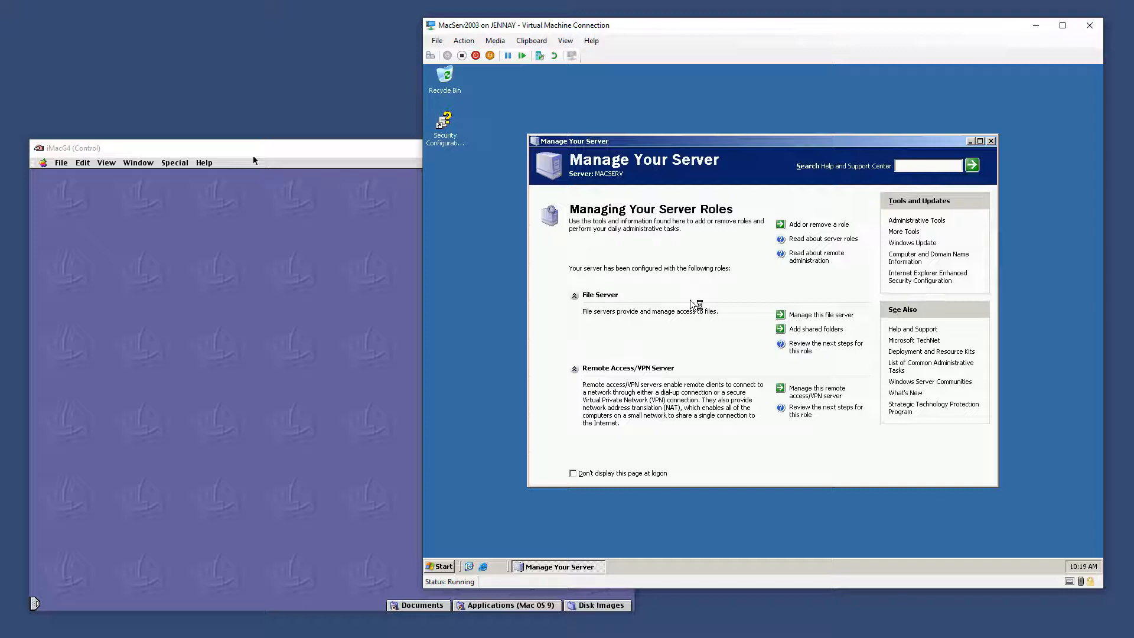
# Open Add or Remove Programs from Control Panel
pyautogui.click(452, 566)
pyautogui.moveTo(601, 332)
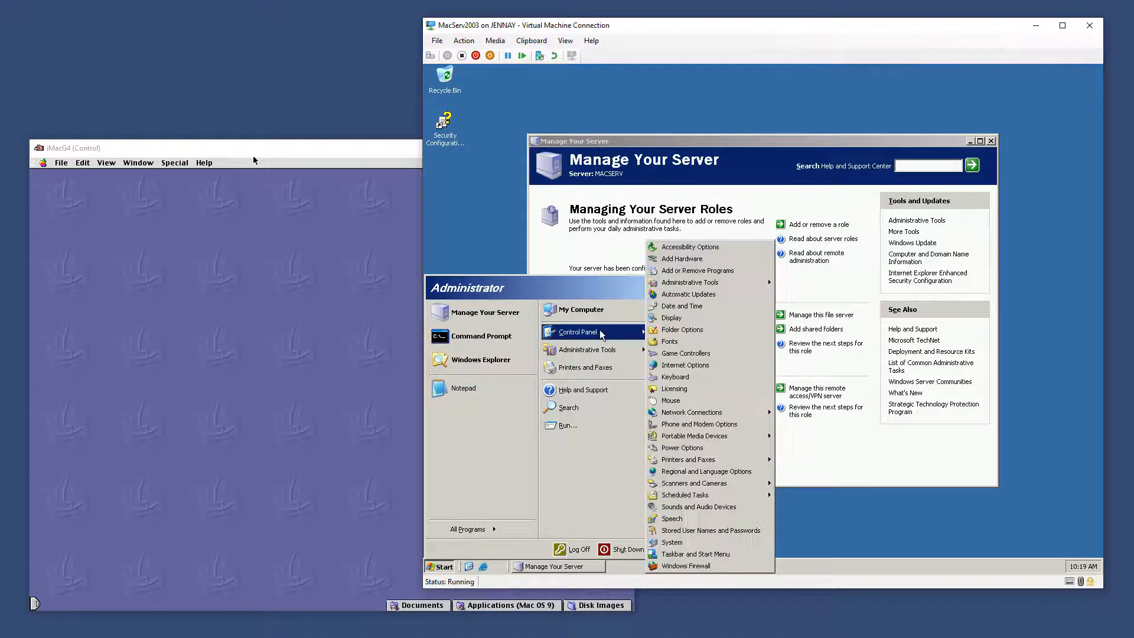
pyautogui.click(694, 270)
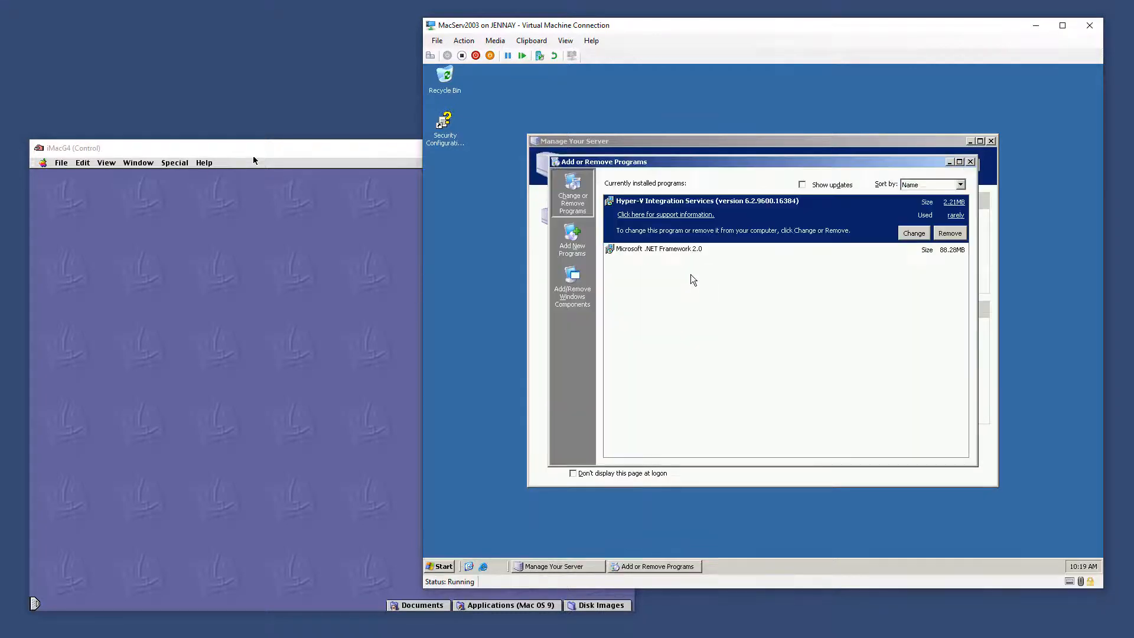
# Install File Services for Macintosh under Other Network File and Print Services
pyautogui.click(583, 290)
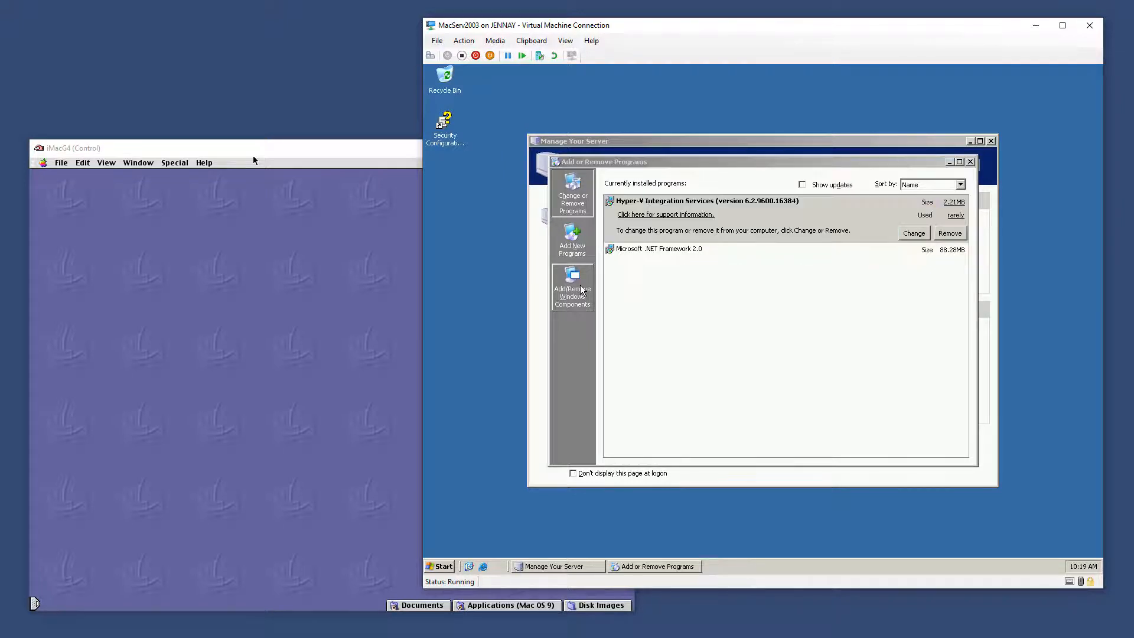
pyautogui.scroll(-3, 601, 292)
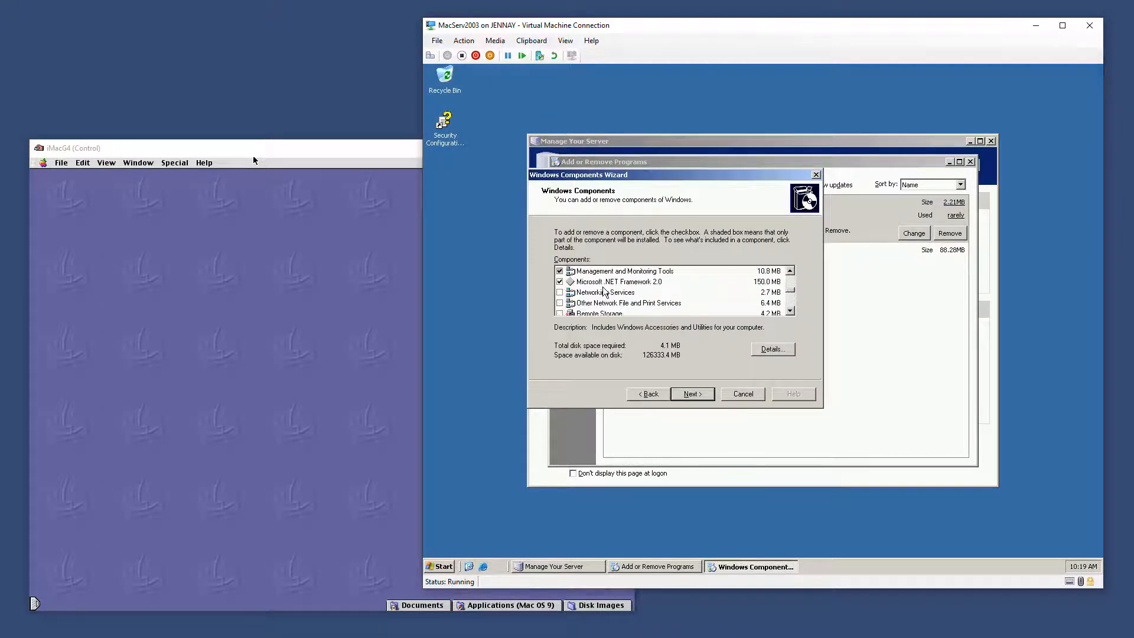
pyautogui.click(614, 303)
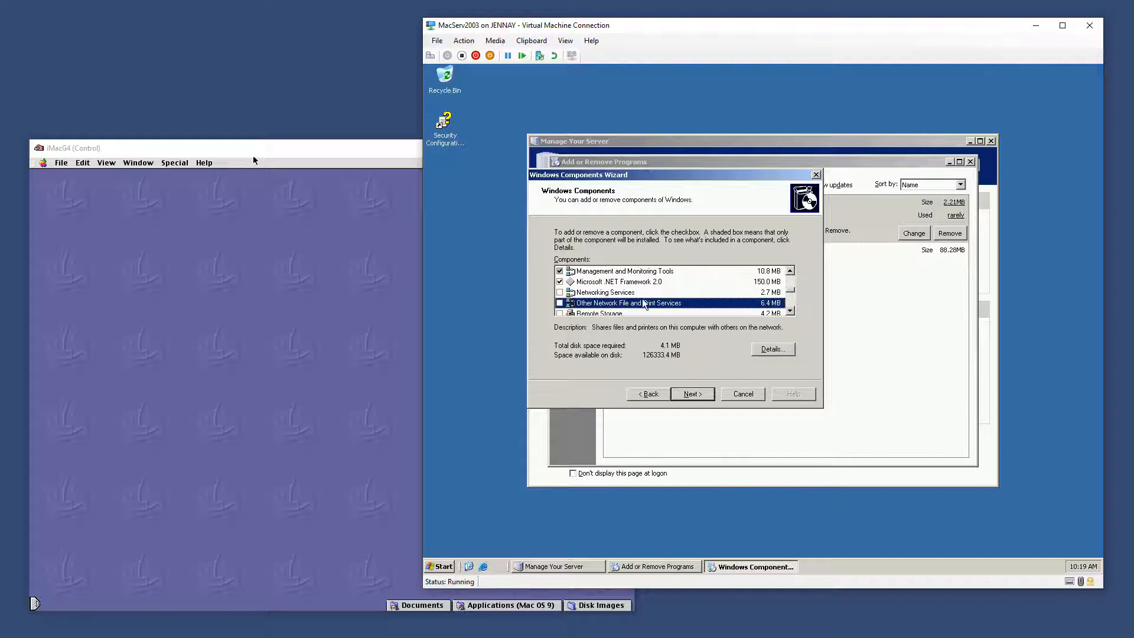
pyautogui.click(764, 348)
pyautogui.click(542, 247)
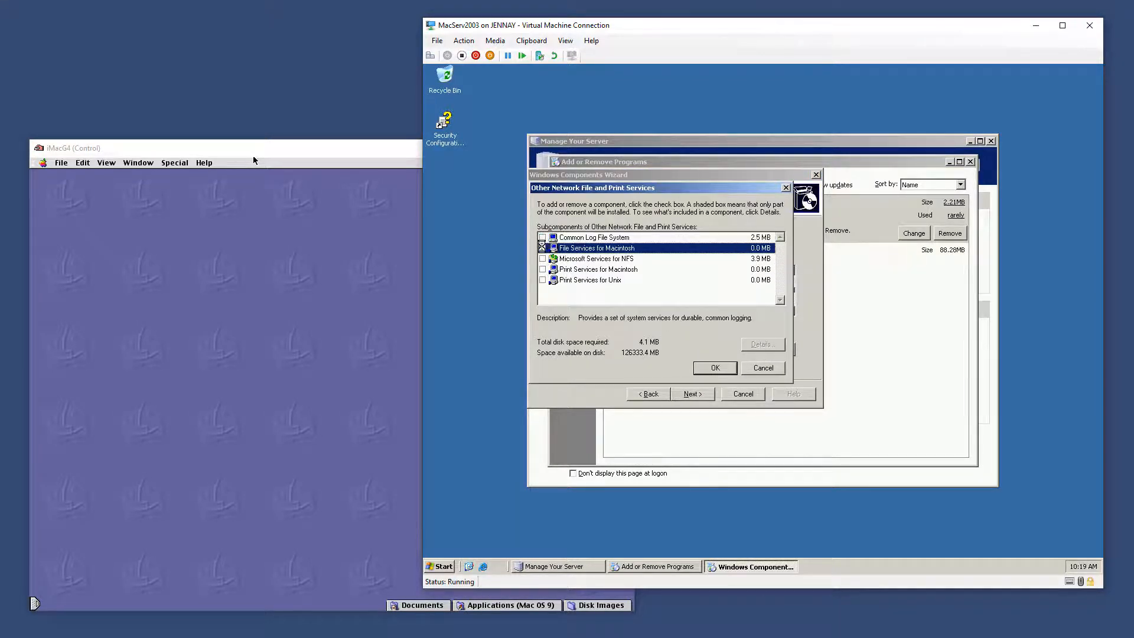
pyautogui.click(721, 371)
pyautogui.click(693, 394)
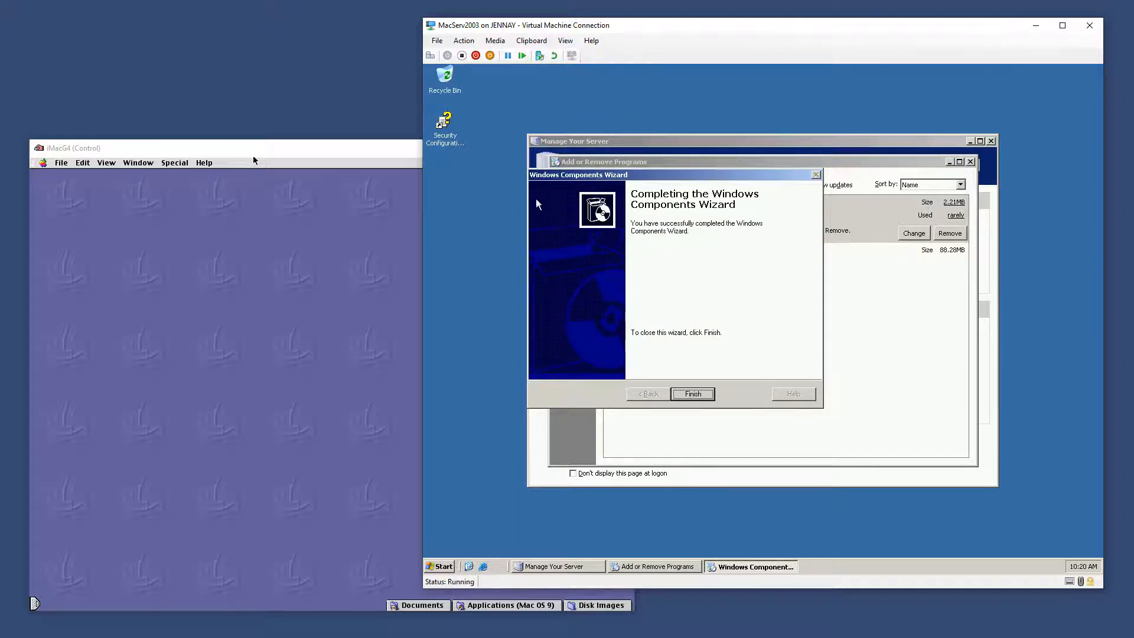
pyautogui.click(693, 394)
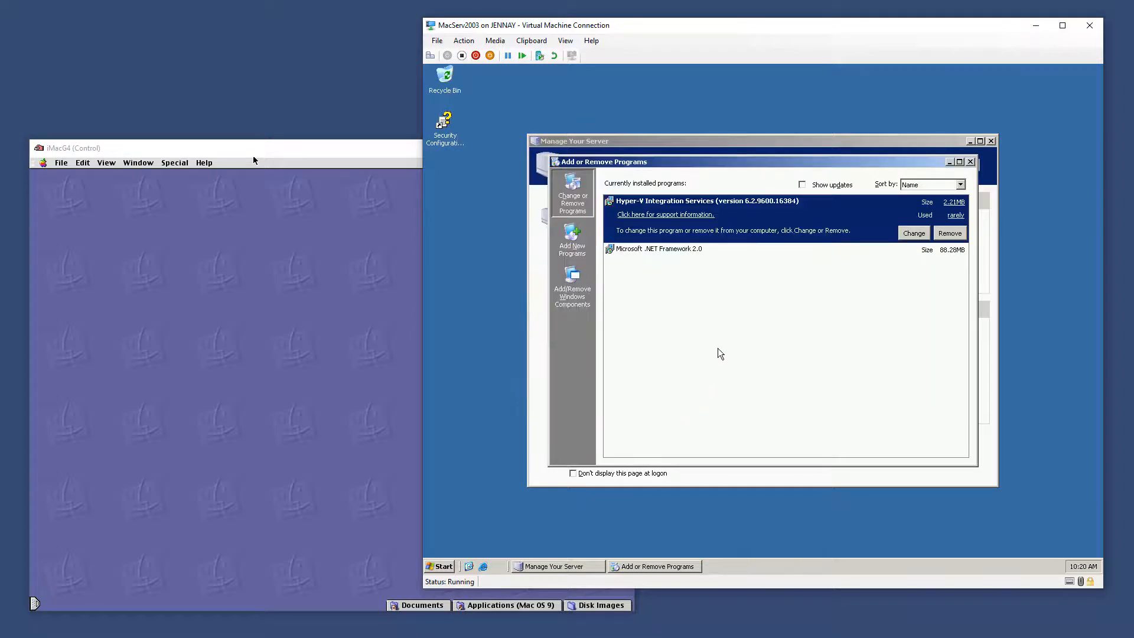
# Open the File Server for Macintosh settings from Computer Management's Shared Folders
pyautogui.click(443, 567)
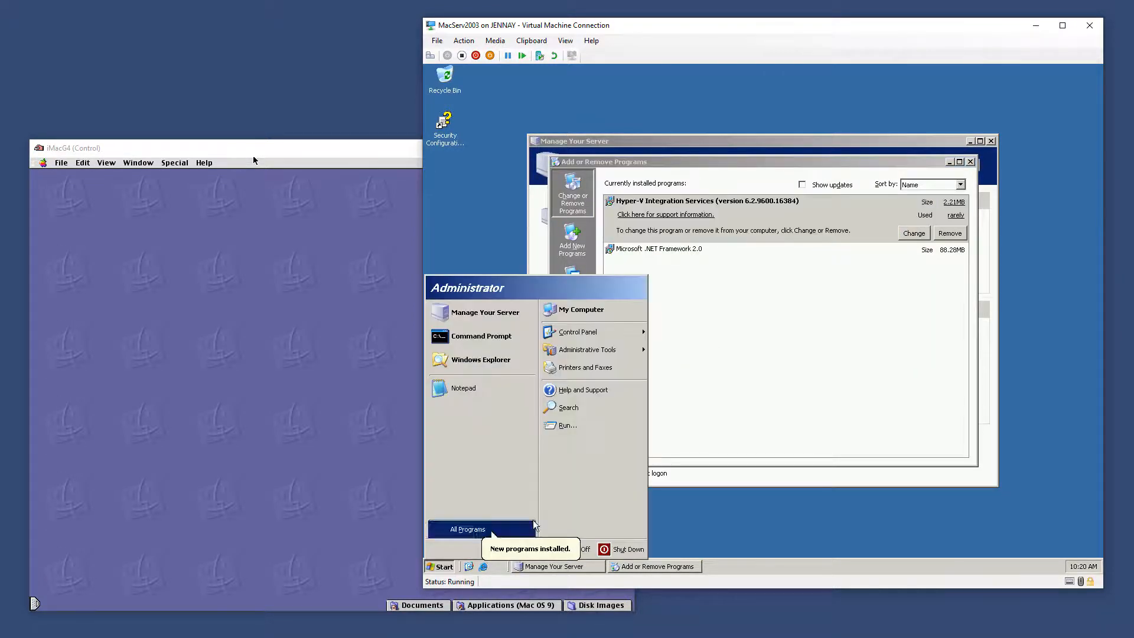
pyautogui.moveTo(618, 351)
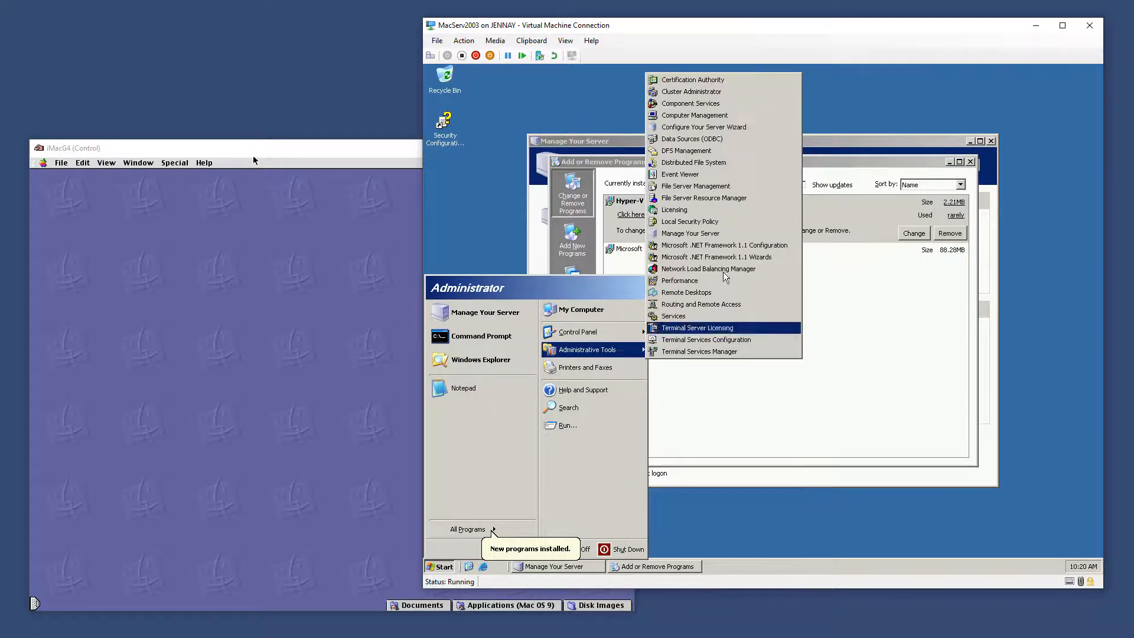
pyautogui.click(732, 115)
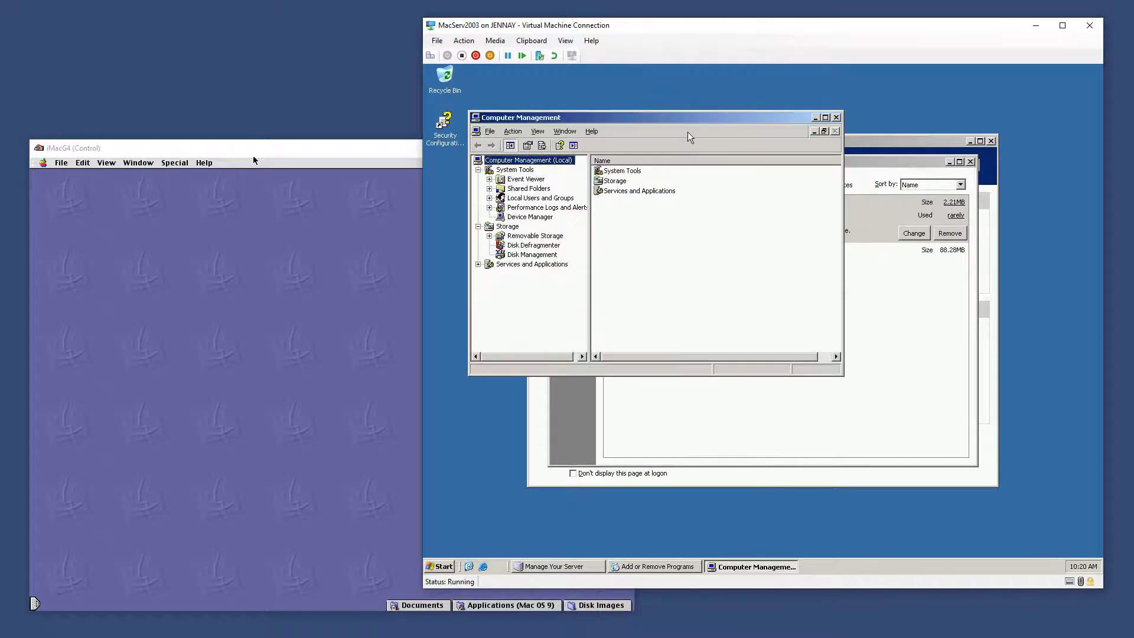
pyautogui.click(490, 189)
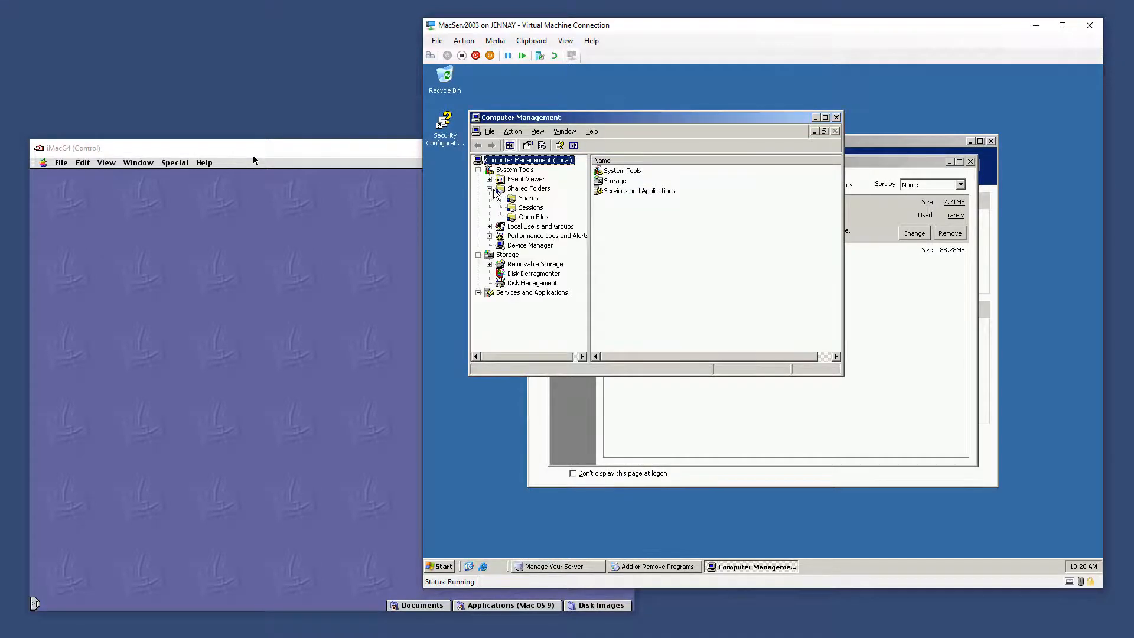
pyautogui.rightClick(530, 189)
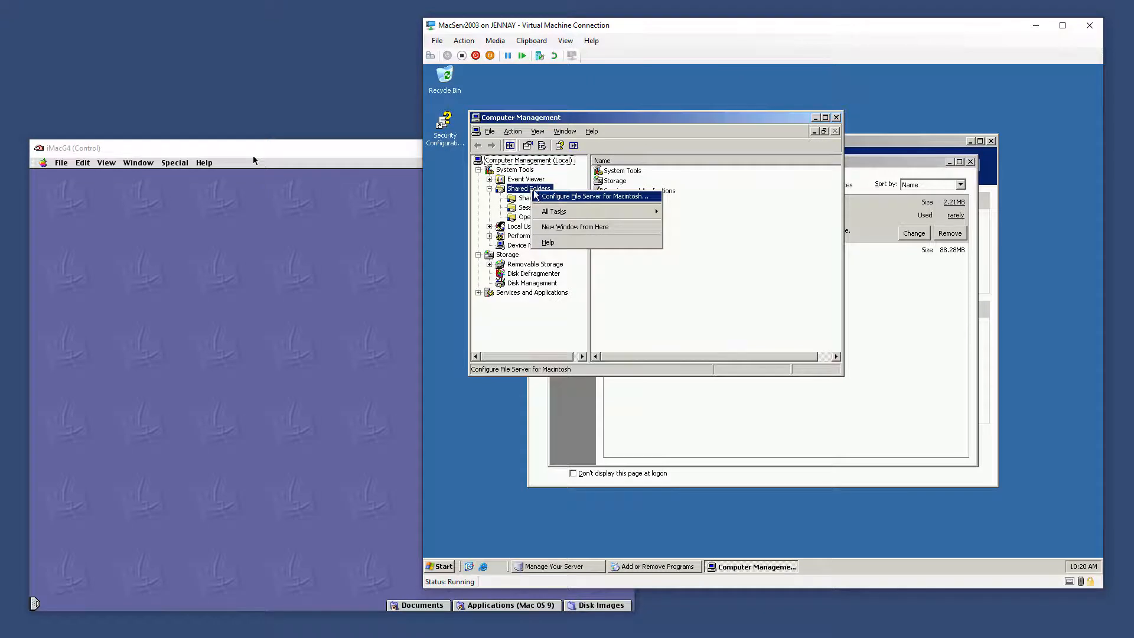
pyautogui.click(596, 197)
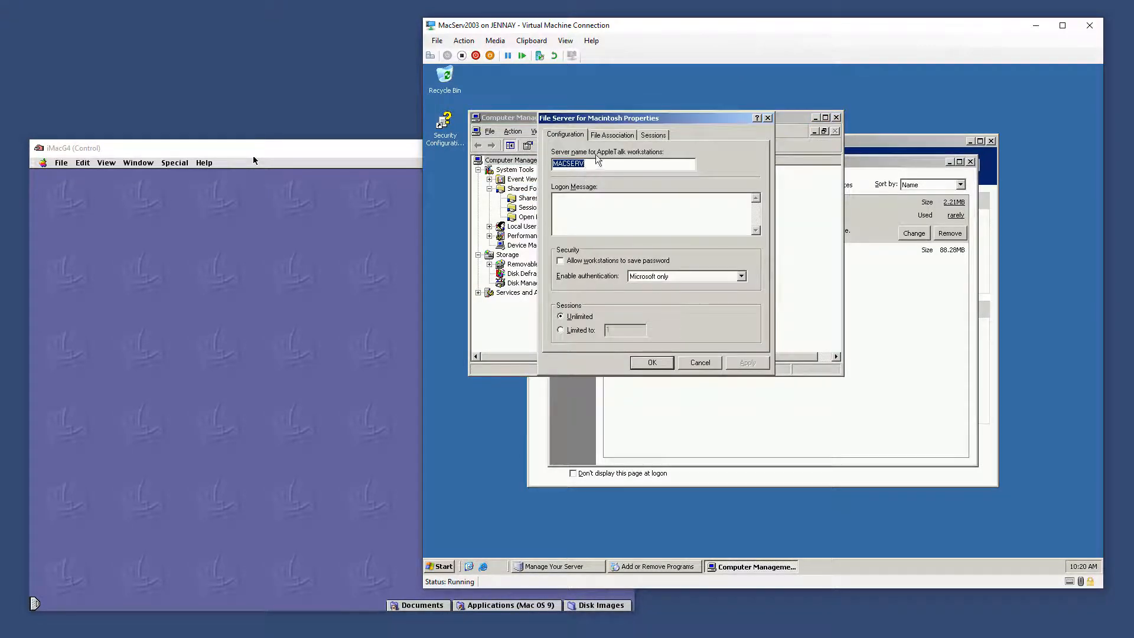
# Name the server MacServ, set logon message 'Welcome to Mac', allow saved passwords, use Apple Clear Text
pyautogui.write('Mac')
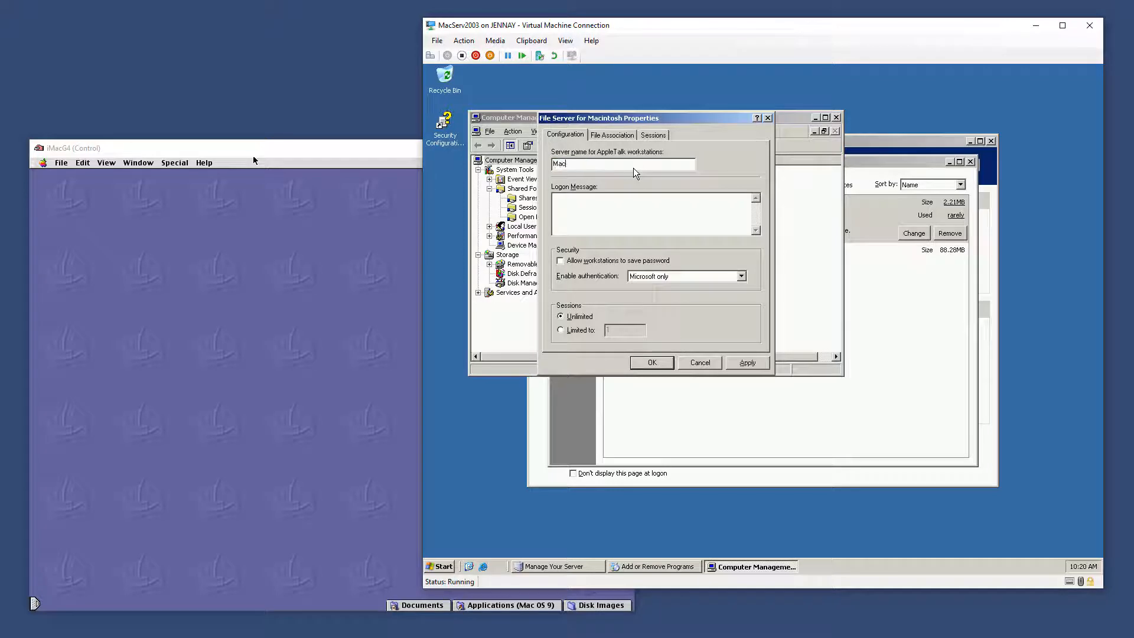
pyautogui.write('Serv')
pyautogui.press('Tab')
pyautogui.write('Welcome to Mac')
pyautogui.click(623, 261)
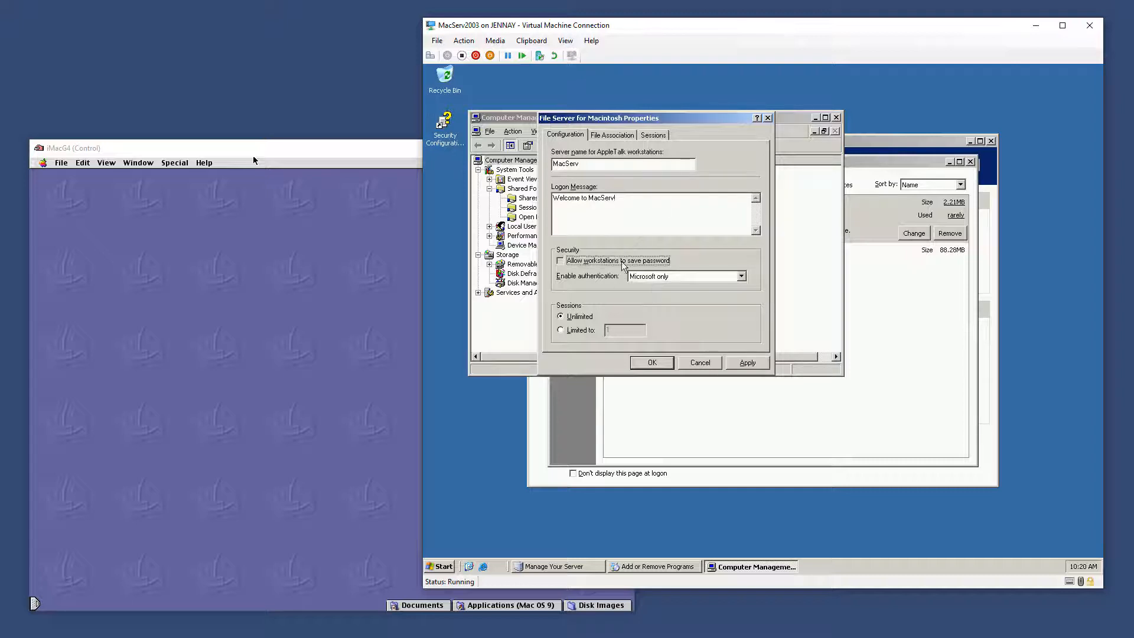
pyautogui.click(679, 276)
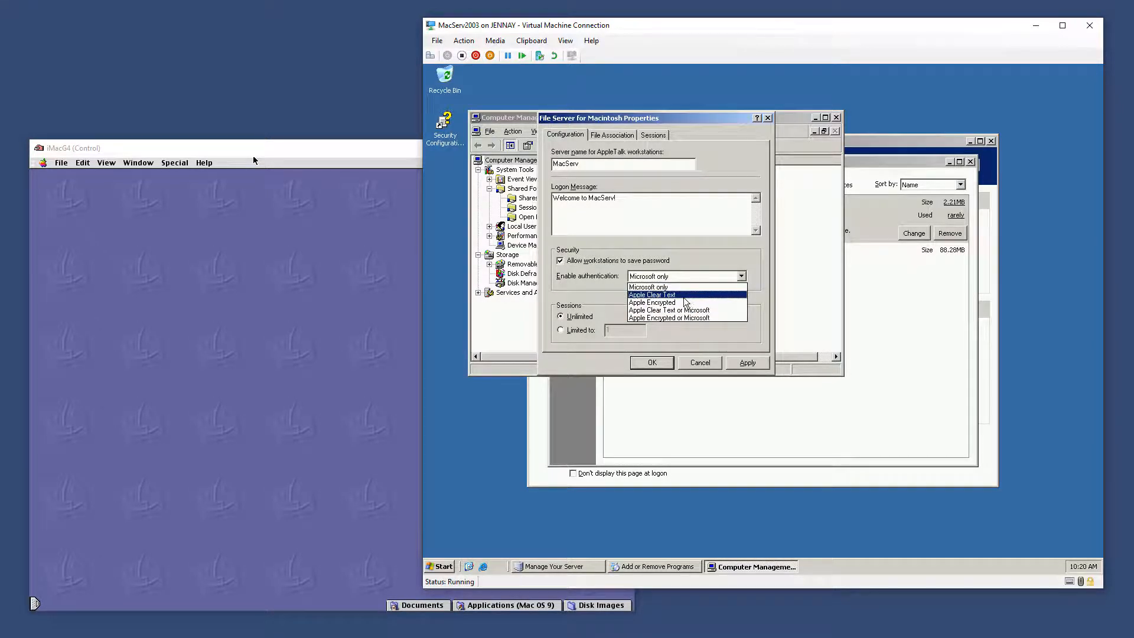
pyautogui.click(683, 295)
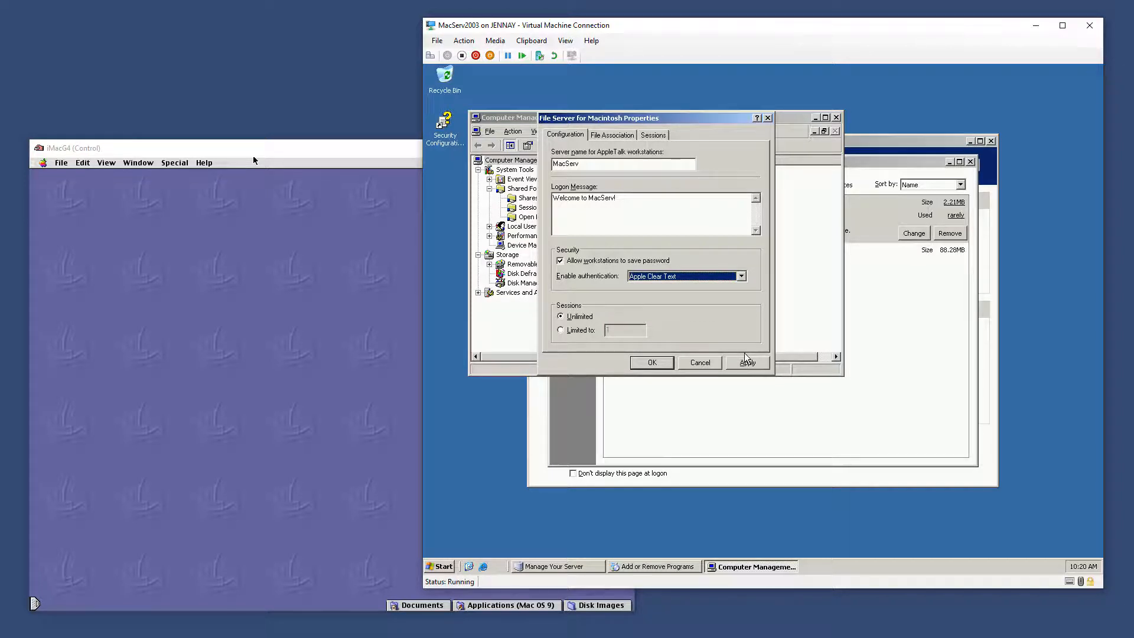
pyautogui.click(759, 365)
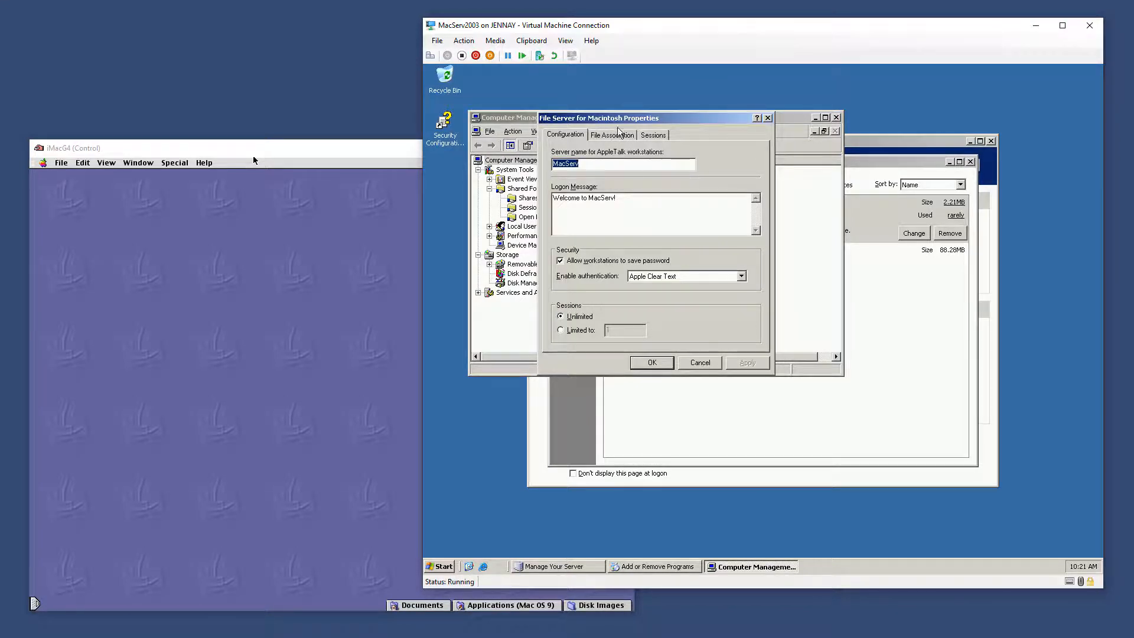
# Close the server properties and list the shared folders with full paths visible
pyautogui.click(615, 135)
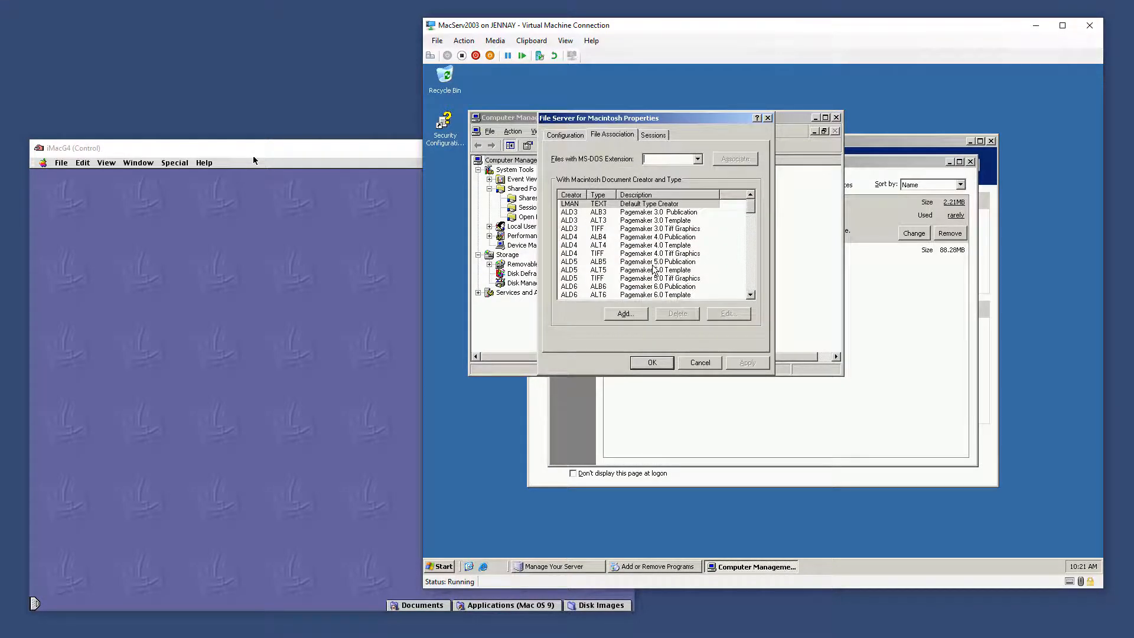
pyautogui.click(658, 135)
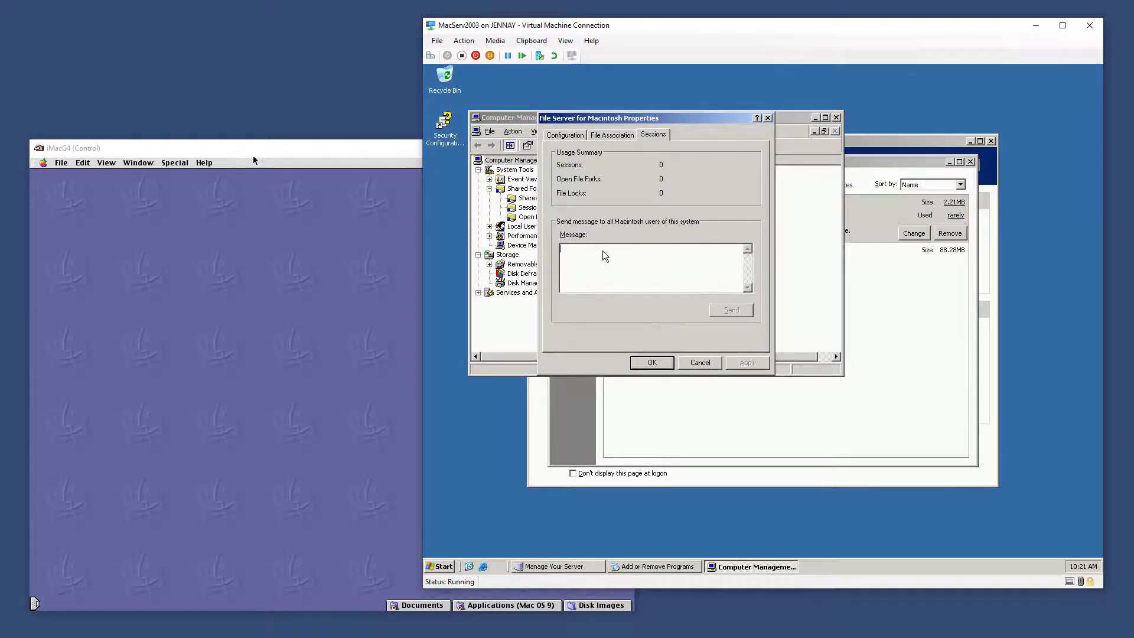
pyautogui.click(566, 136)
pyautogui.click(652, 362)
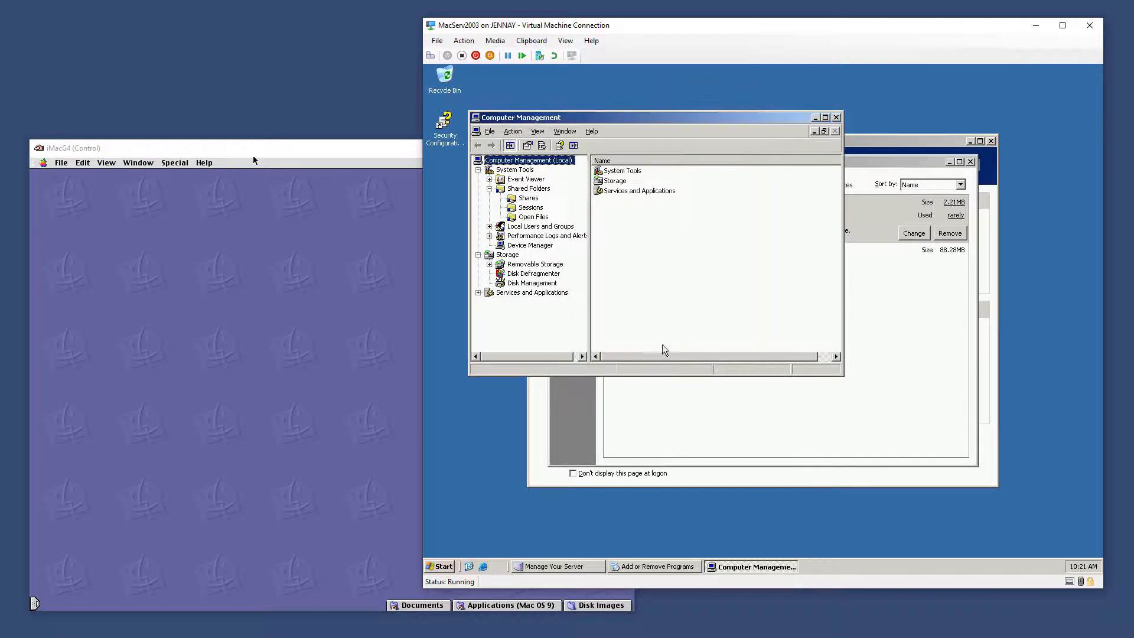
pyautogui.click(528, 199)
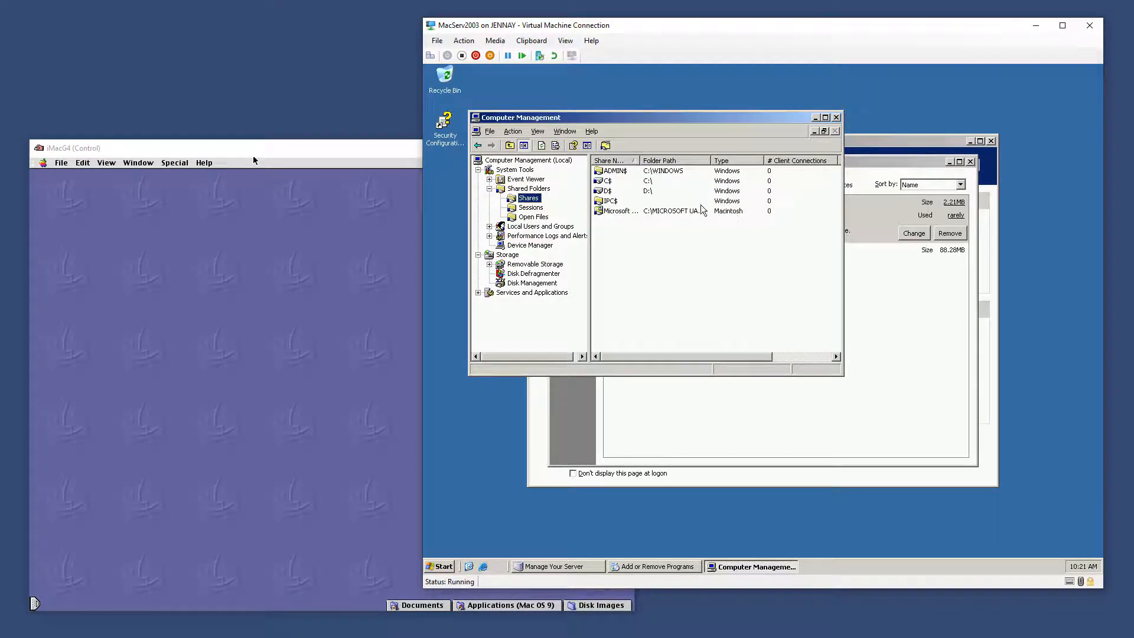
pyautogui.moveTo(711, 160); pyautogui.dragTo(766, 161)
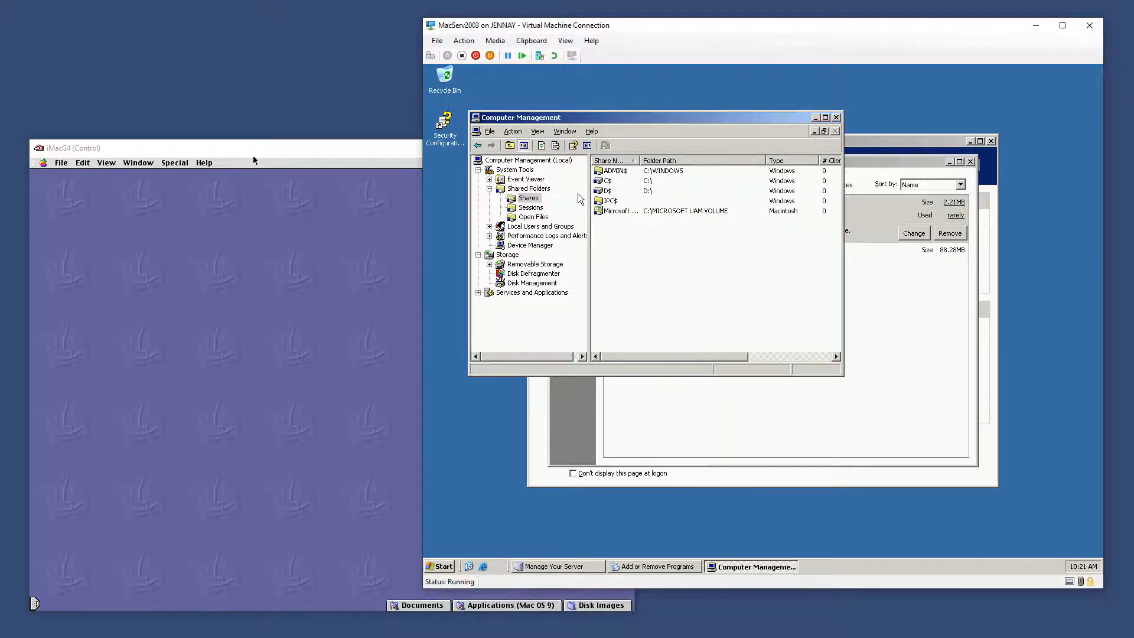
pyautogui.click(342, 166)
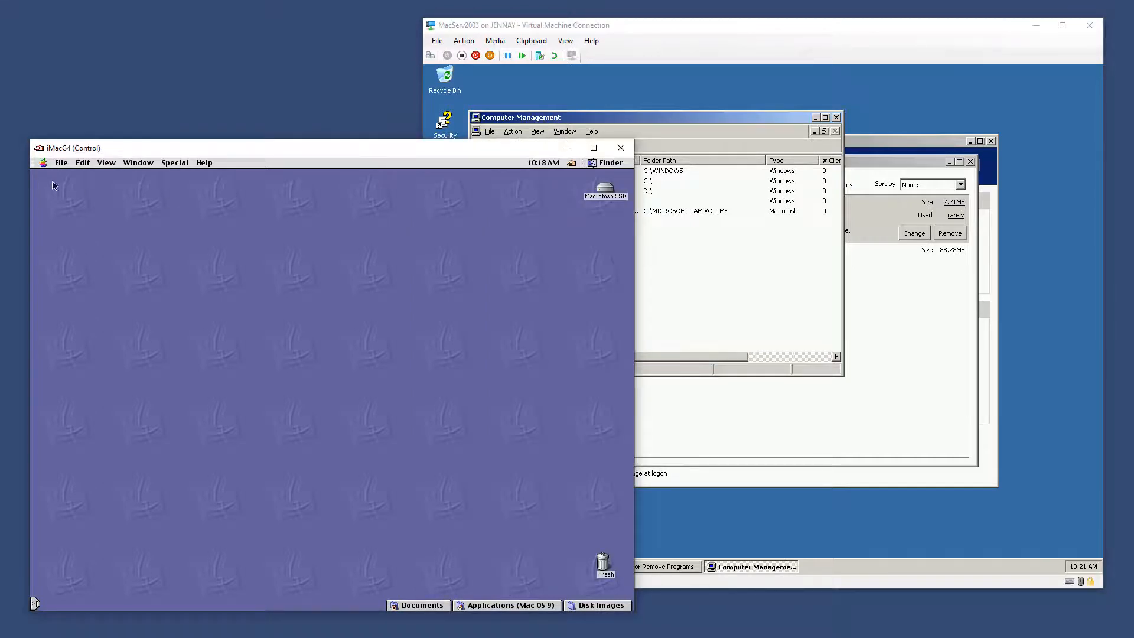
# In the Chooser, select AppleShare and connect to MacServ to reach its login prompt
pyautogui.click(43, 163)
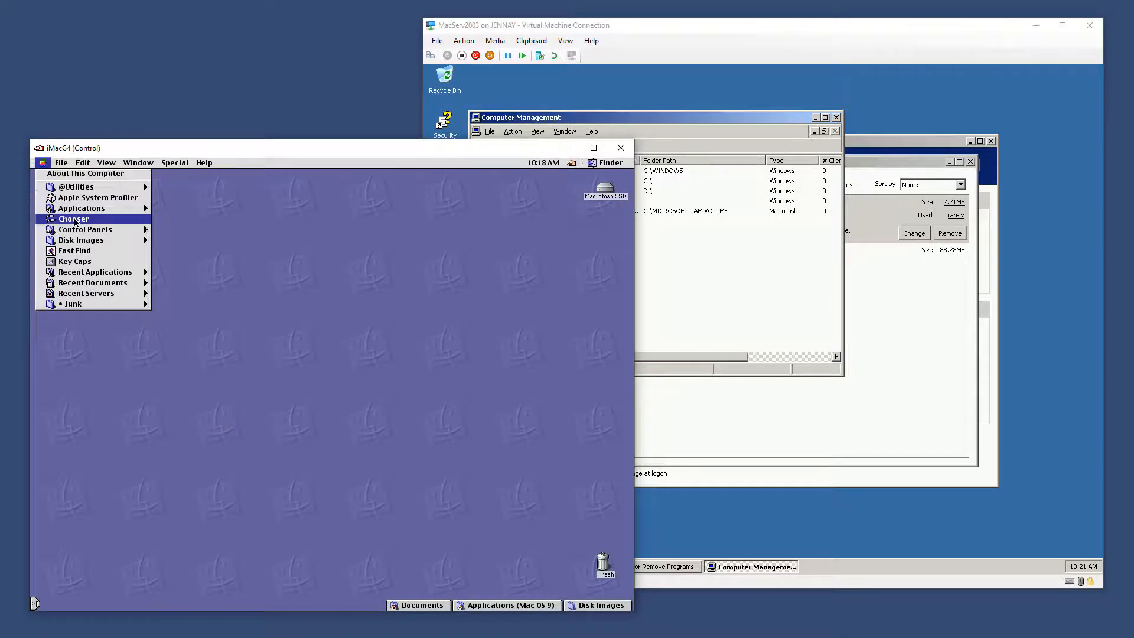
pyautogui.click(80, 220)
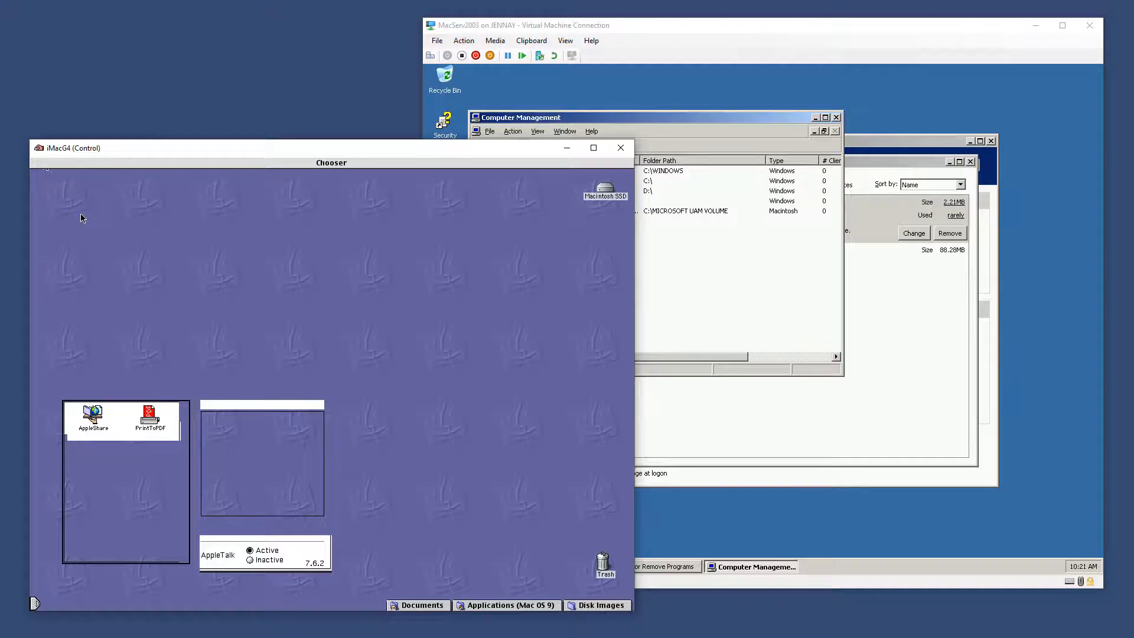
pyautogui.click(89, 418)
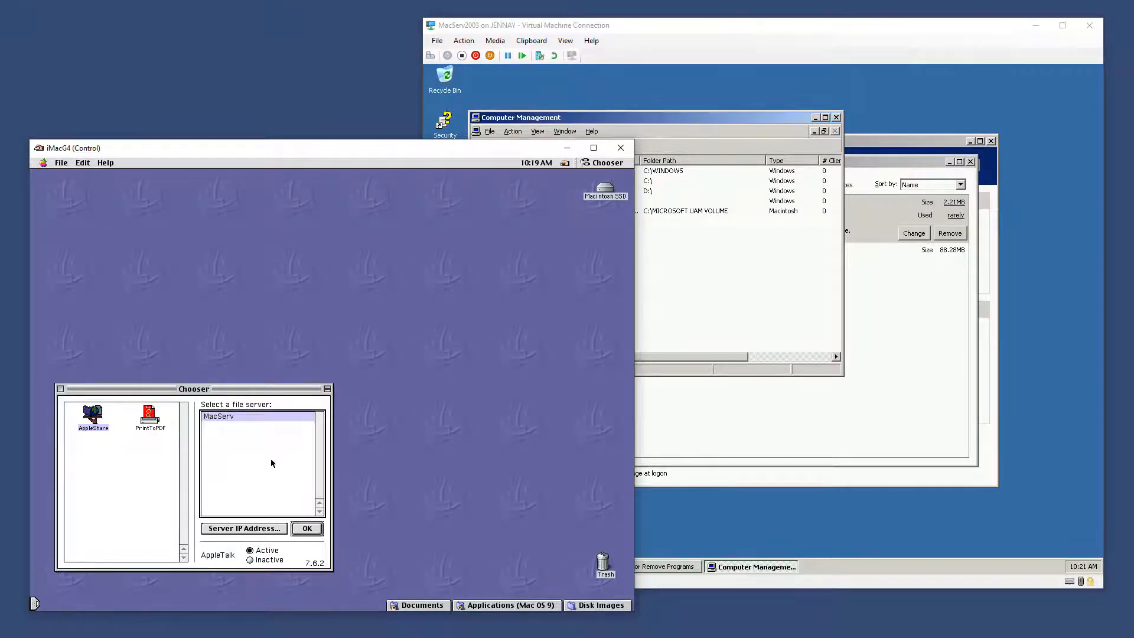
pyautogui.click(307, 529)
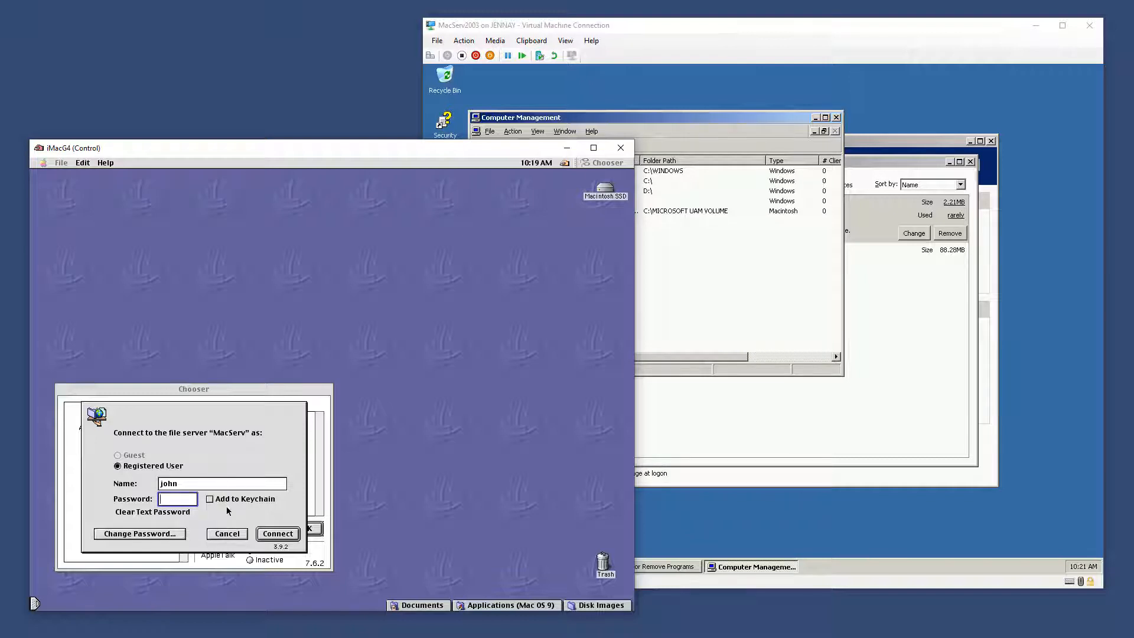
pyautogui.click(691, 320)
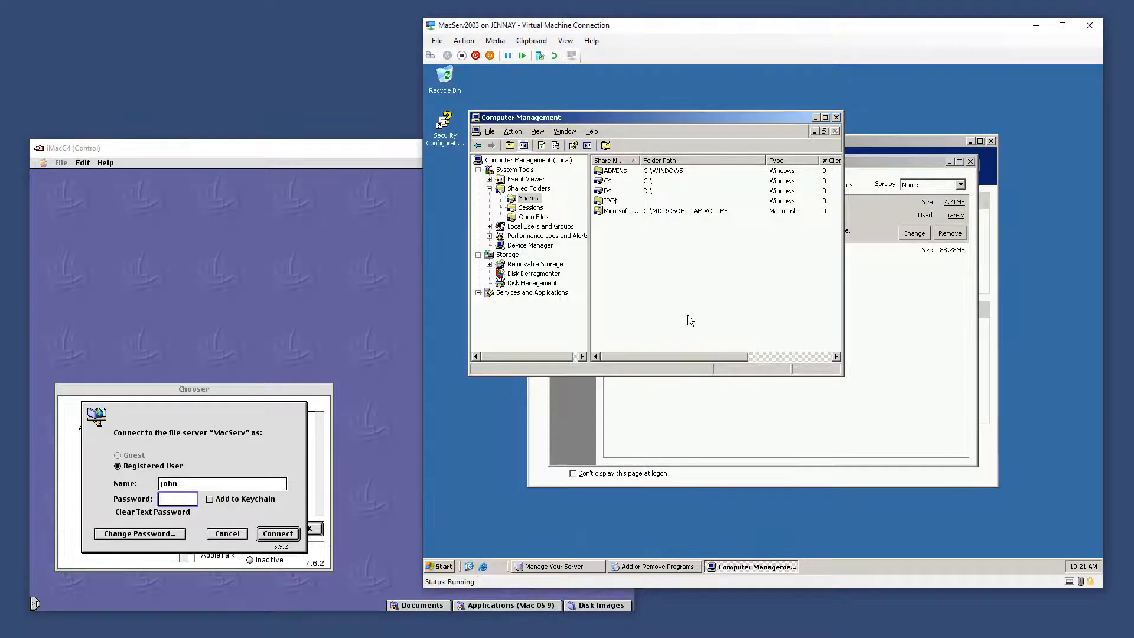
pyautogui.click(443, 561)
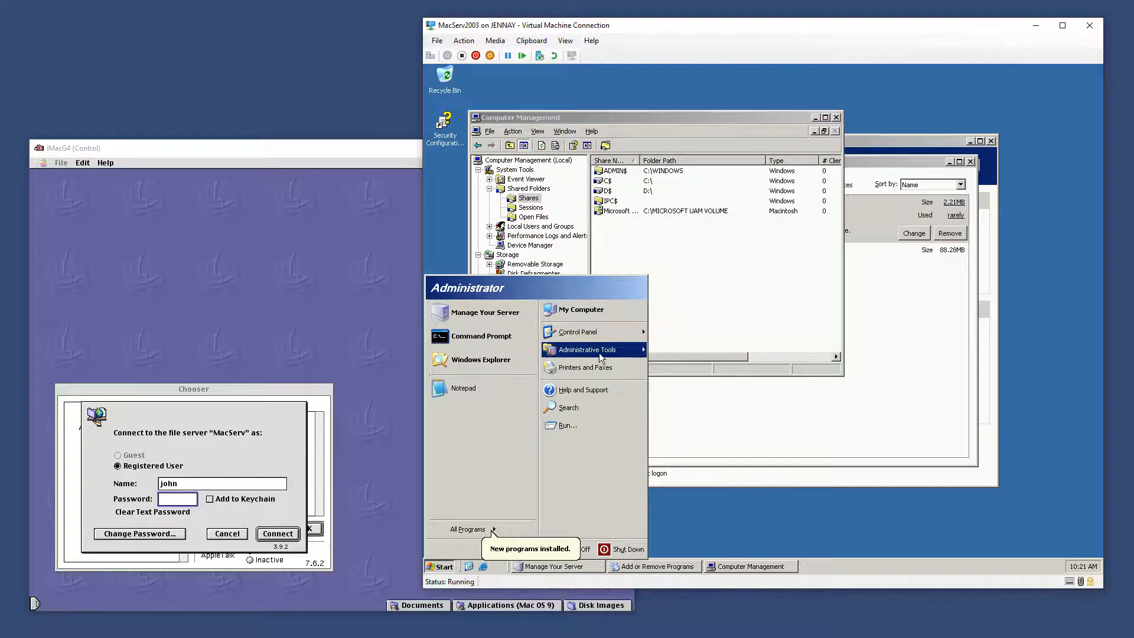
# Start a new user in Local Users and Groups, entering the user name and password twice
pyautogui.click(558, 228)
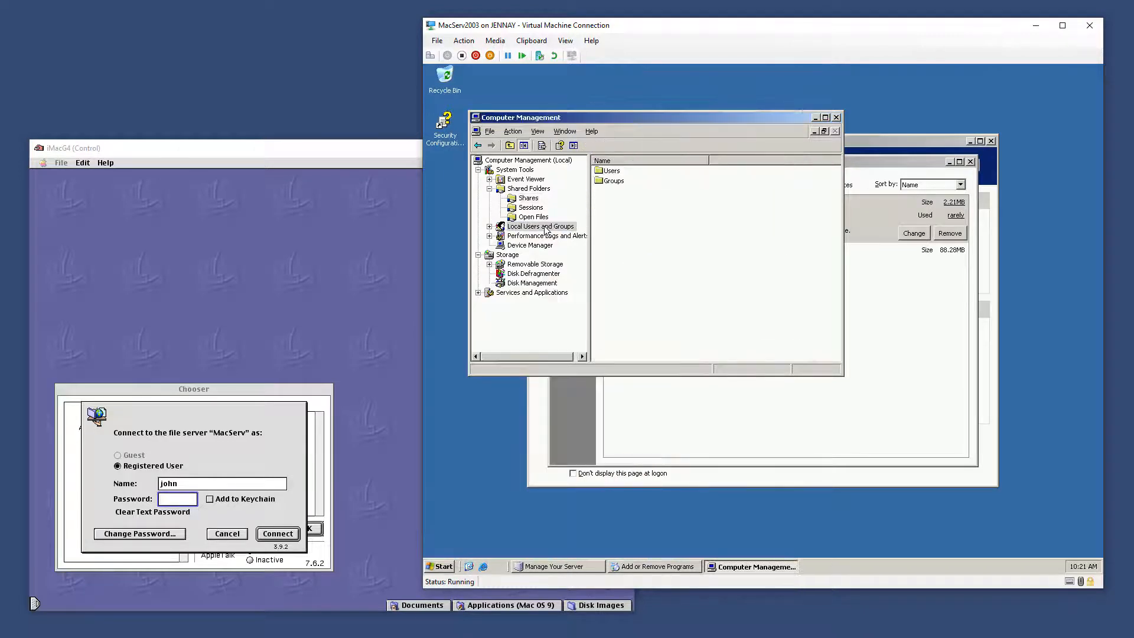
pyautogui.rightClick(609, 171)
pyautogui.click(627, 175)
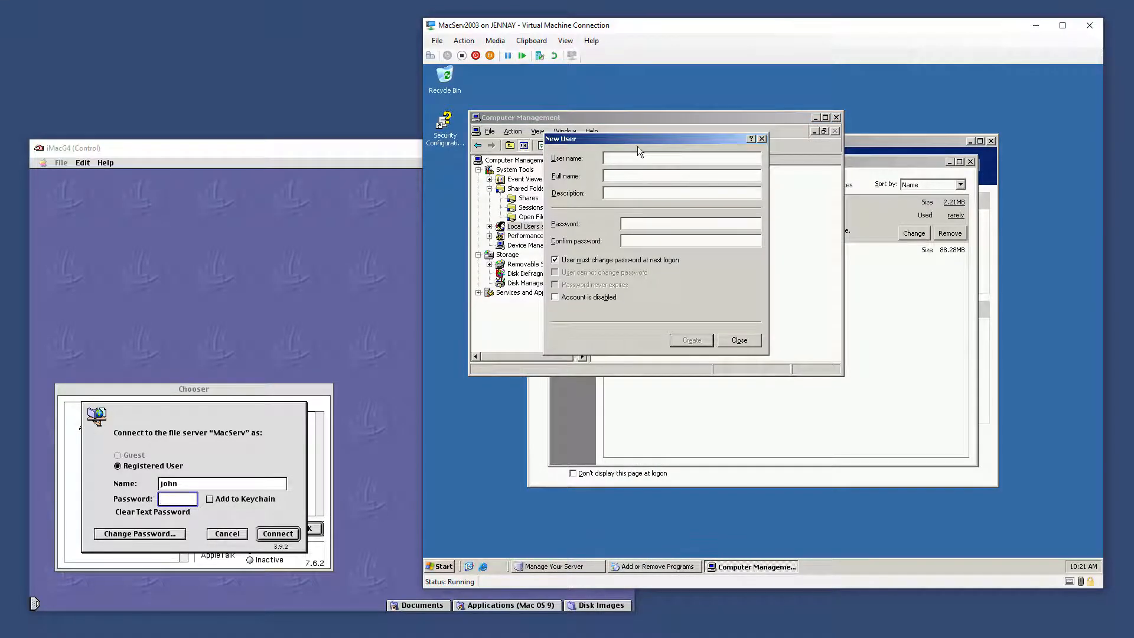
pyautogui.write('john')
pyautogui.press('Tab')
pyautogui.write('P@ssw0rd')
pyautogui.press('Tab')
pyautogui.write('P@ssw0rd')
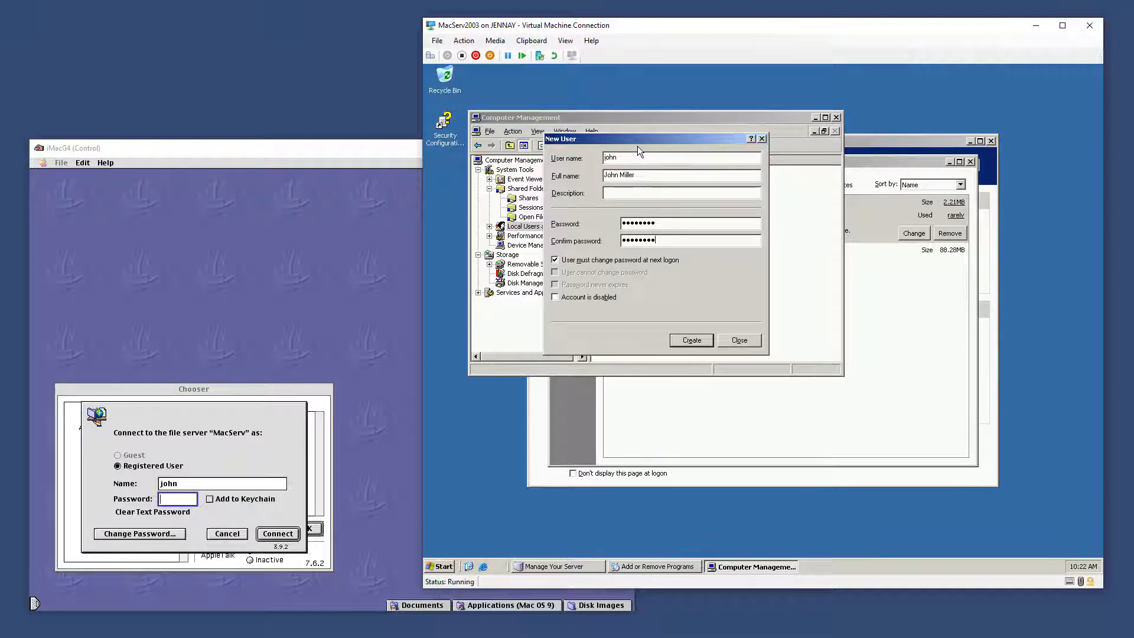
# Clear must-change-password, tick Password never expires, create the user and close Computer Management
pyautogui.press('Tab')
pyautogui.press('space')
pyautogui.press('Tab')
pyautogui.press('Tab')
pyautogui.press('space')
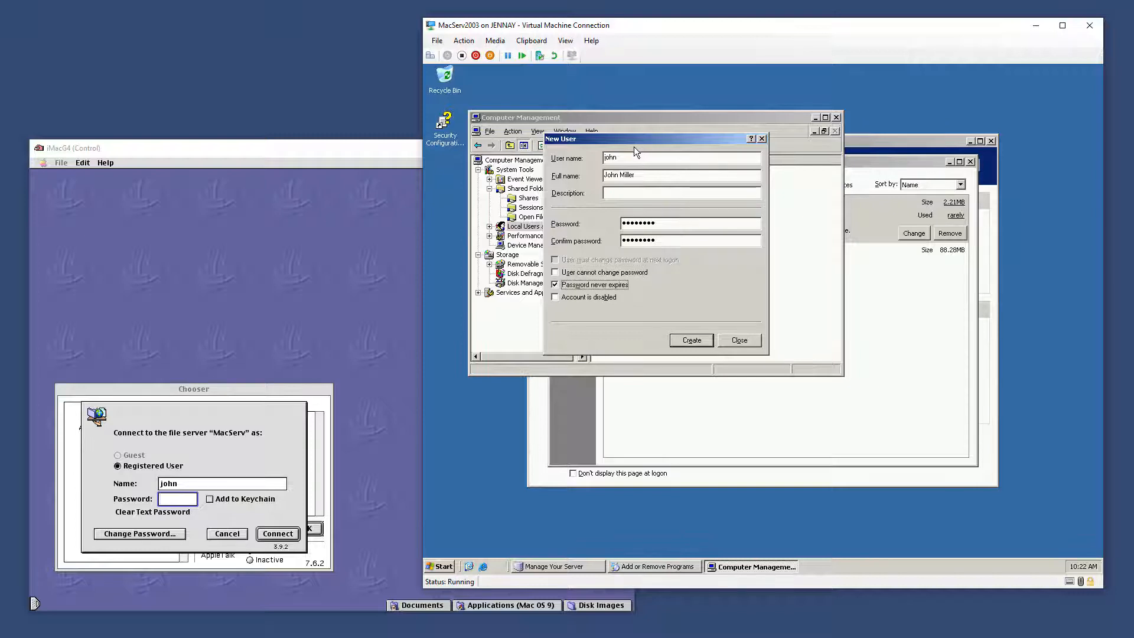
pyautogui.click(692, 340)
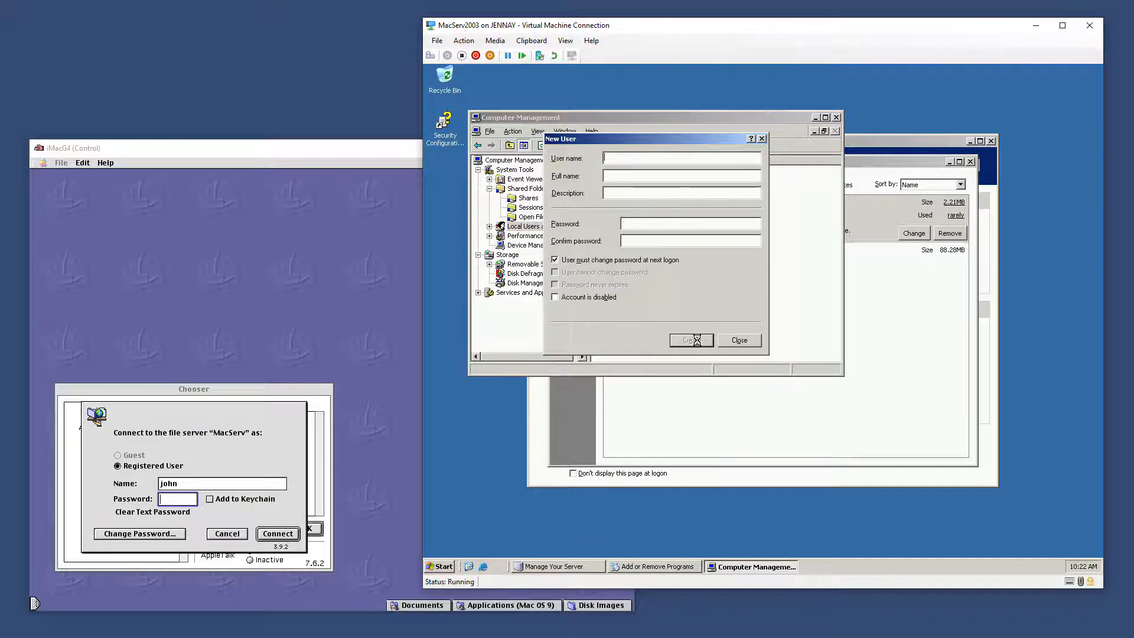
pyautogui.click(740, 341)
pyautogui.click(837, 117)
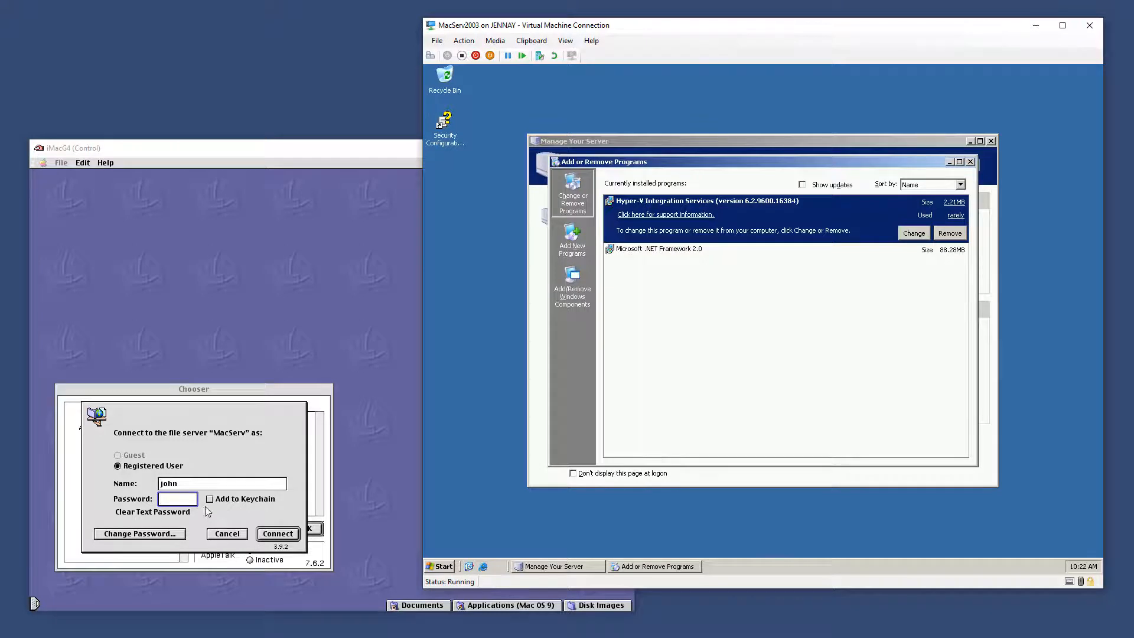
# Log in to MacServ, mount the Microsoft UAM Volume, dismiss the welcome alert, and open the volume
pyautogui.click(182, 513)
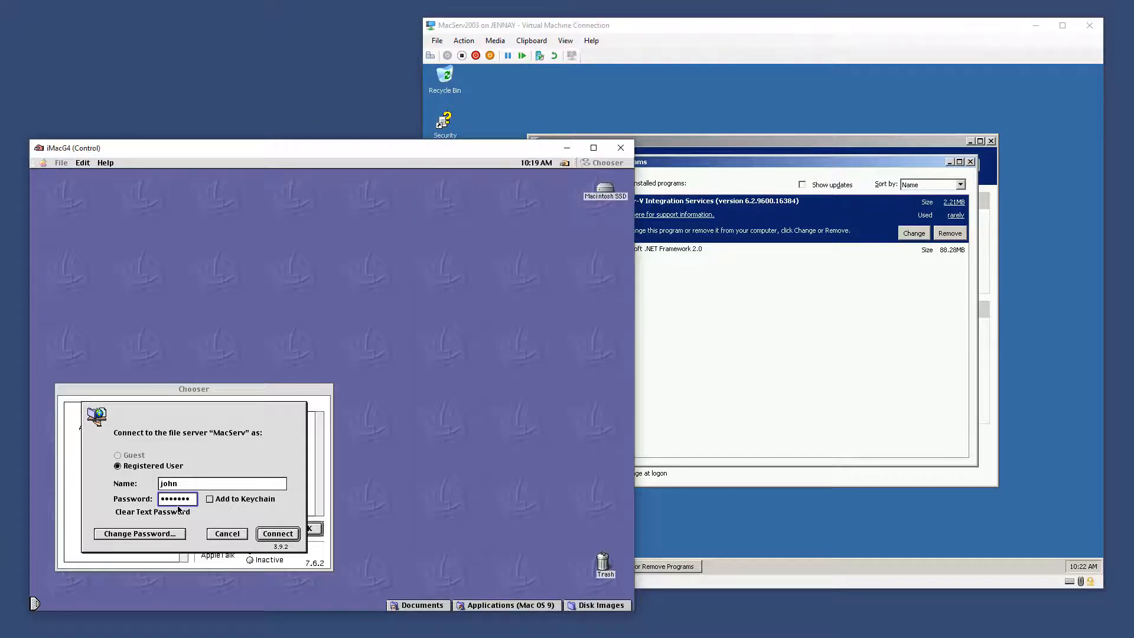
pyautogui.write('d')
pyautogui.press('Return')
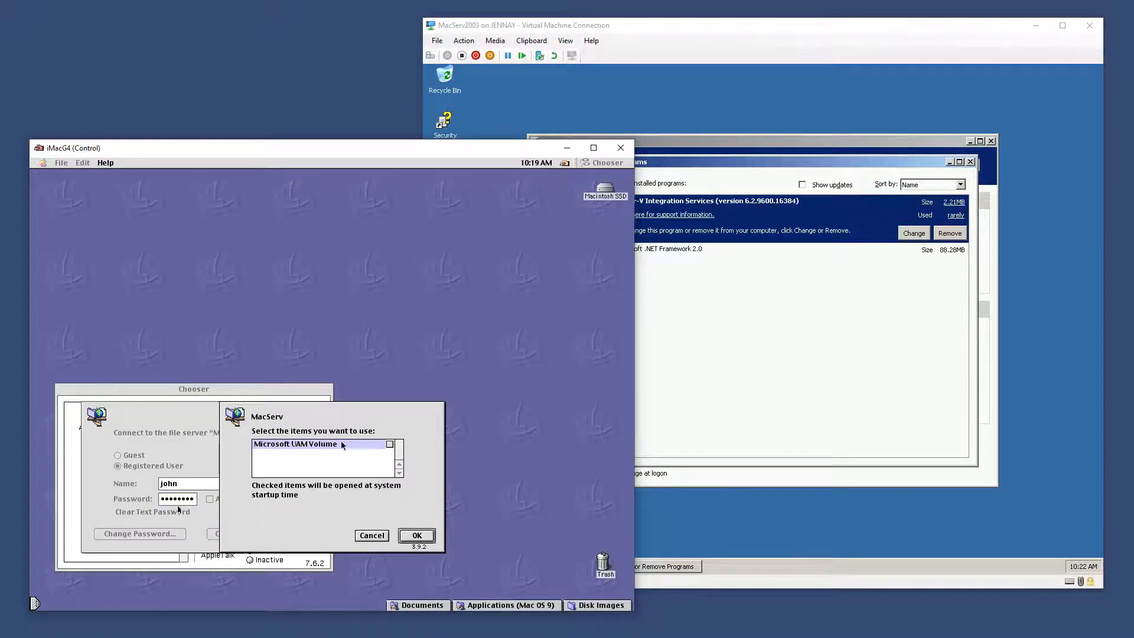
pyautogui.click(417, 535)
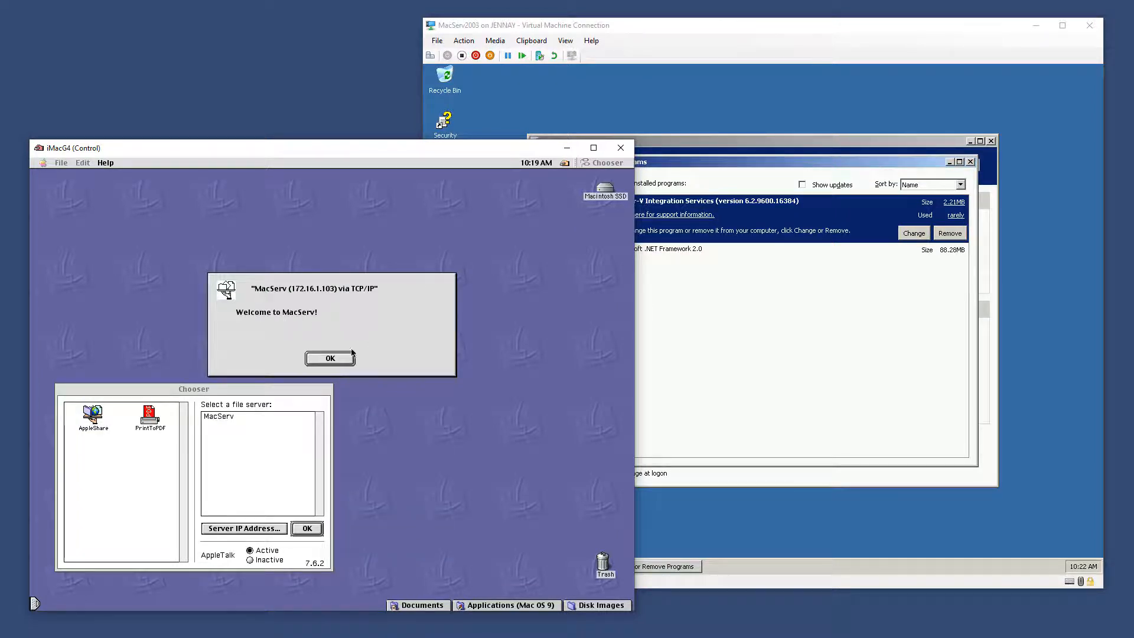
pyautogui.click(331, 359)
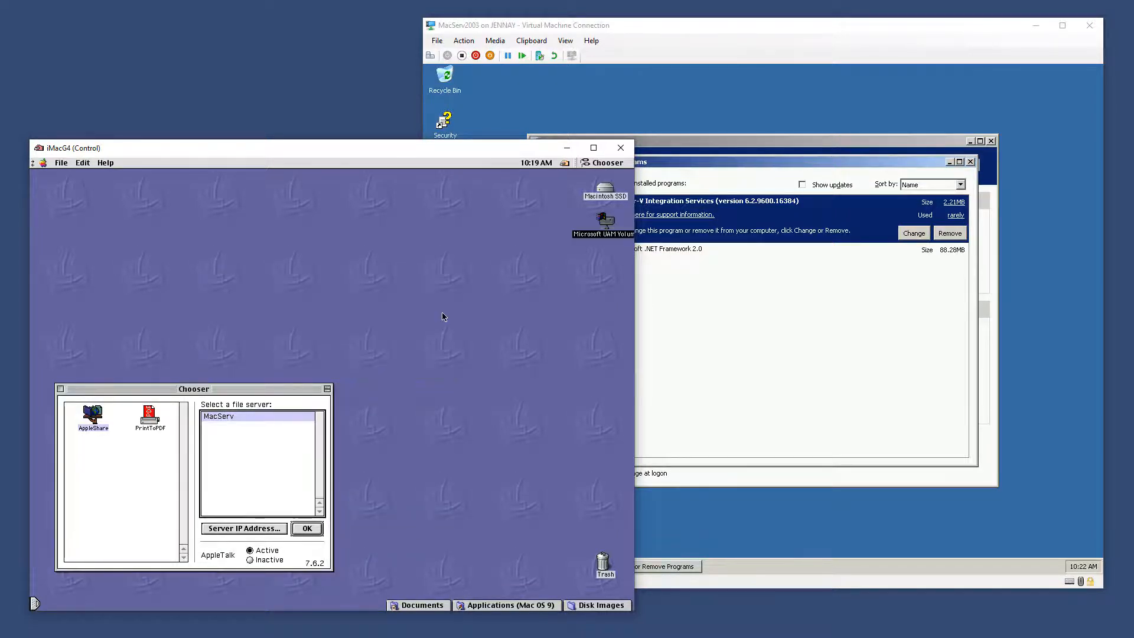
pyautogui.doubleClick(608, 222)
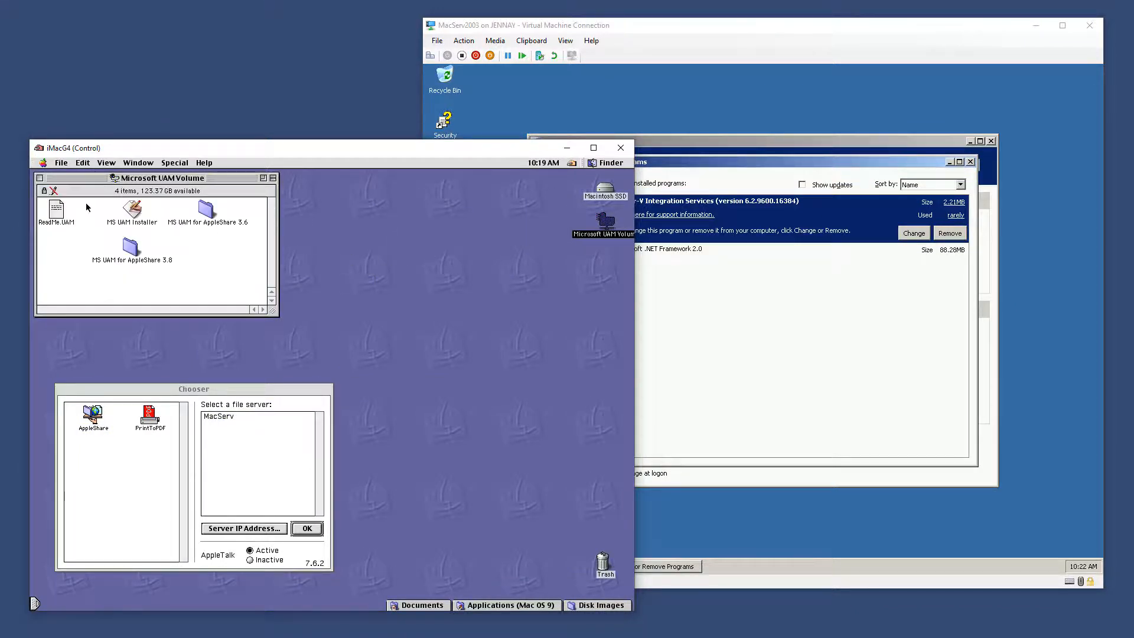
pyautogui.doubleClick(61, 216)
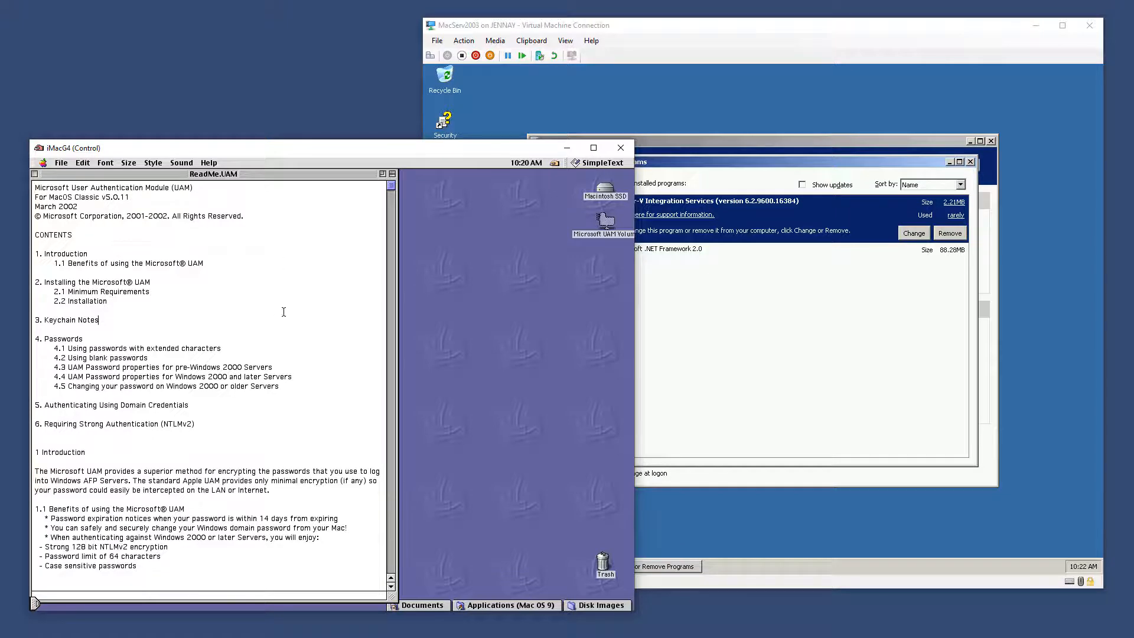
pyautogui.hotkey('ctrl', 'q')
pyautogui.click(208, 265)
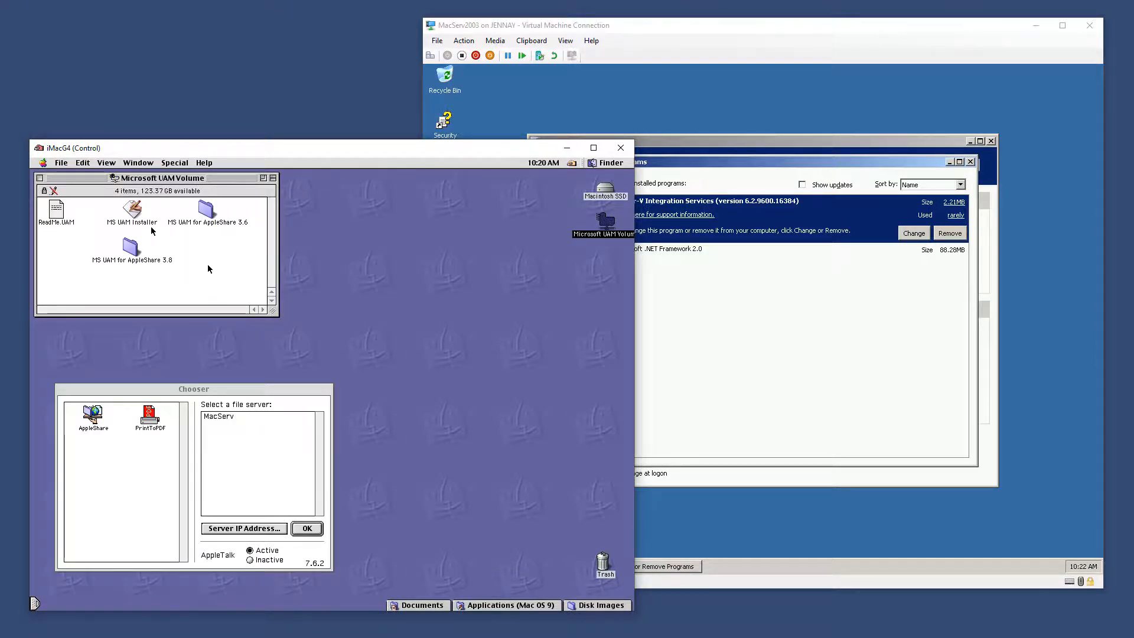
pyautogui.click(211, 212)
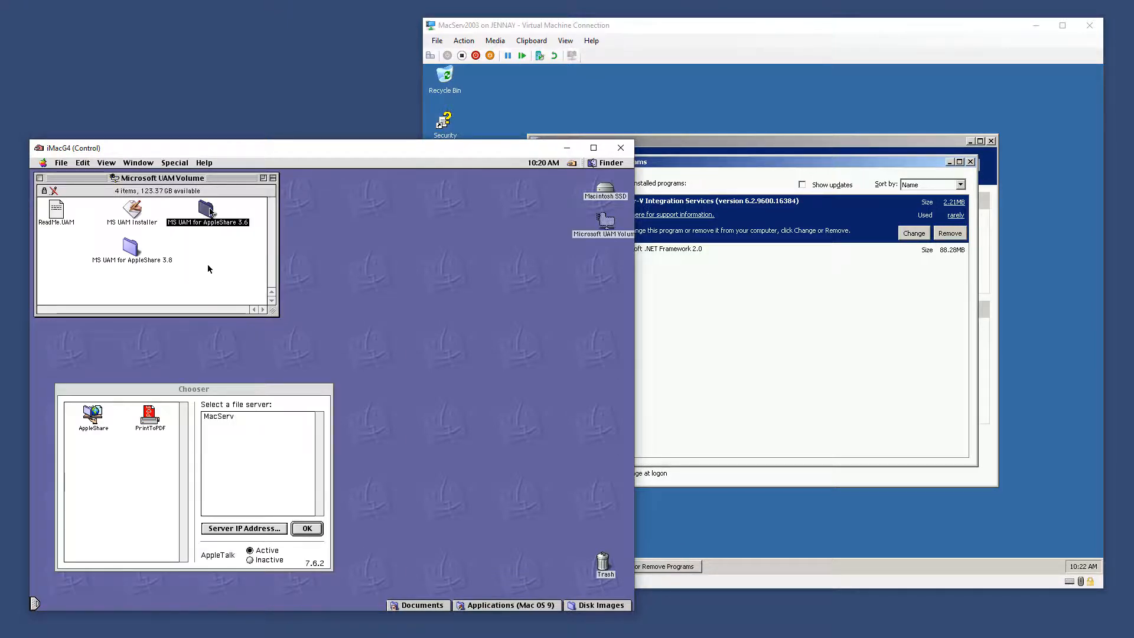
pyautogui.doubleClick(127, 251)
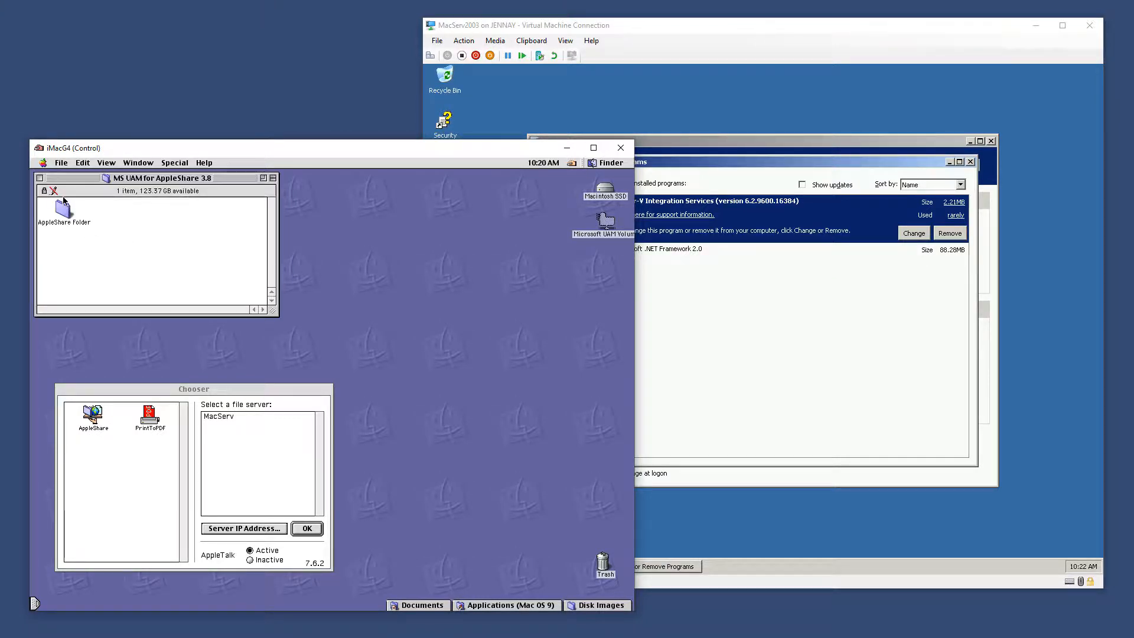
pyautogui.hotkey('ctrl', 'w')
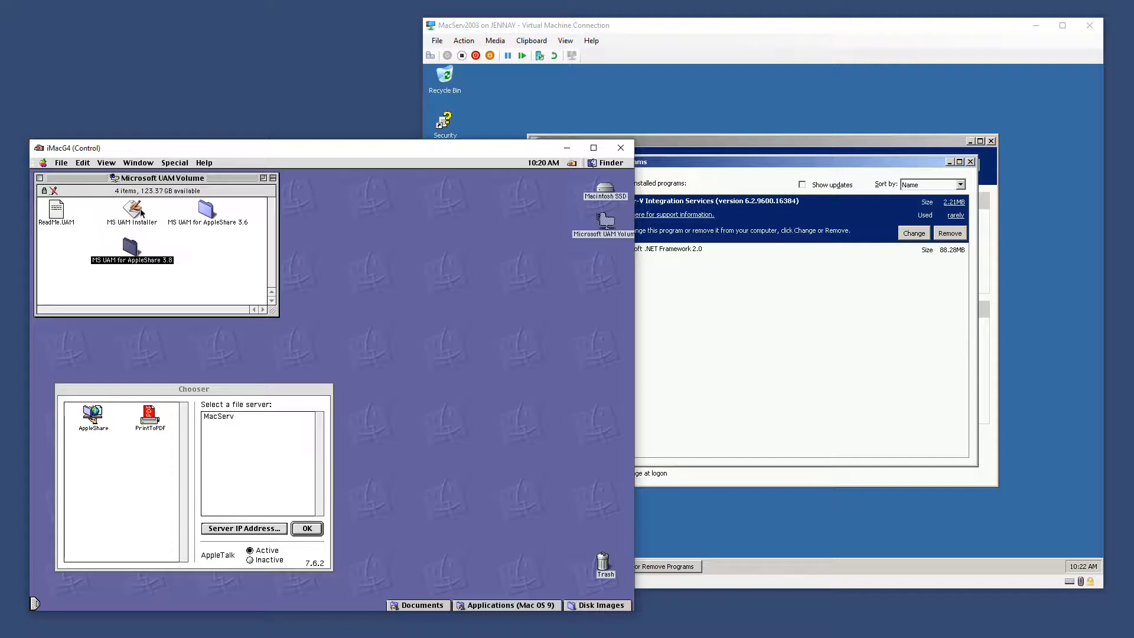
# Run the MS UAM Installer and acknowledge the successful installation
pyautogui.doubleClick(133, 209)
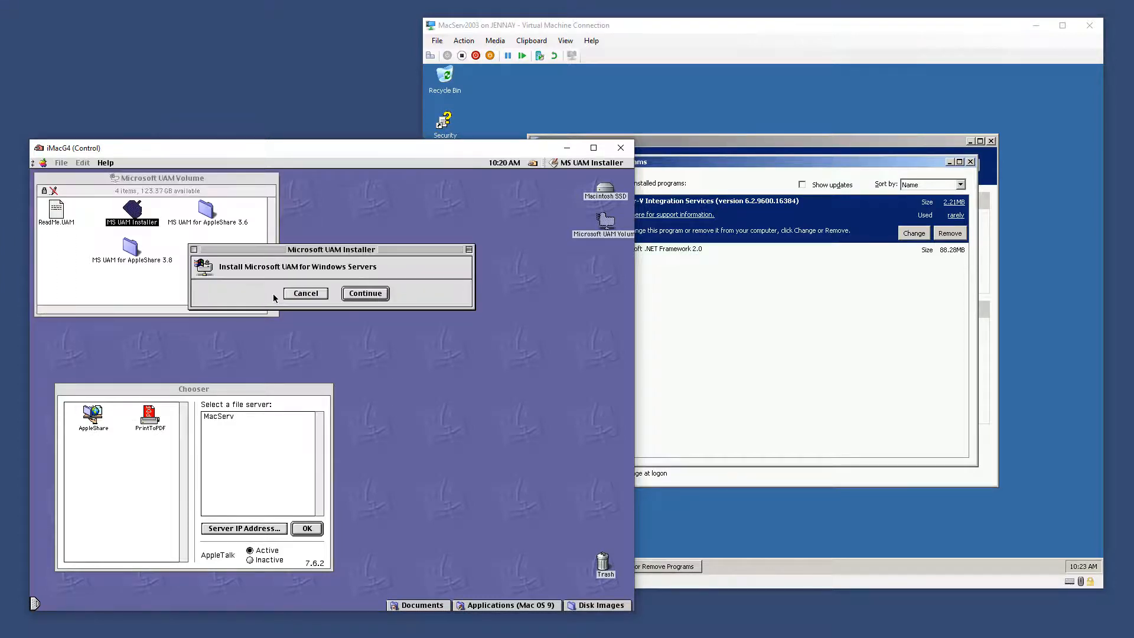
pyautogui.click(370, 292)
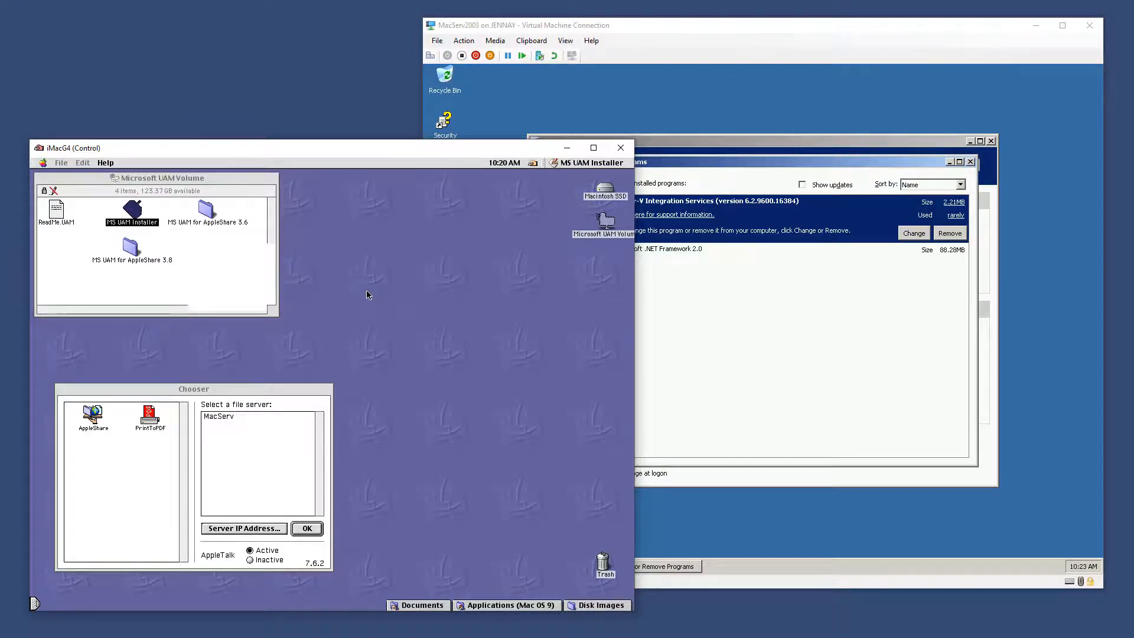
pyautogui.click(441, 299)
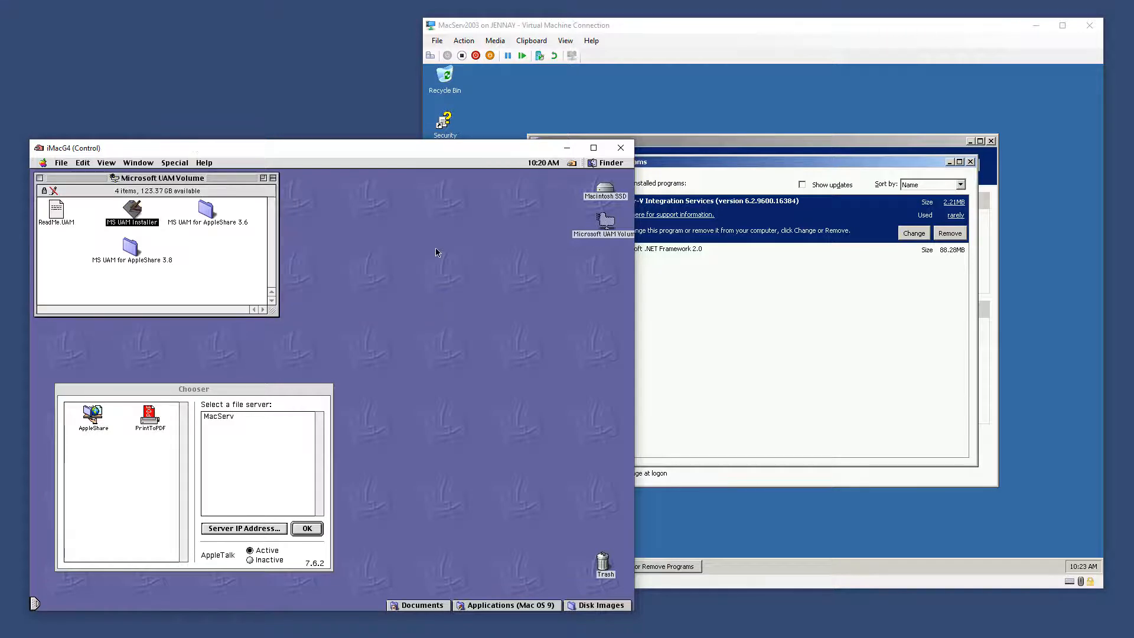
# Browse MS UAM for AppleShare 3.8 > AppleShare Folder to MS UAM 5.0, then close the Finder windows
pyautogui.doubleClick(134, 250)
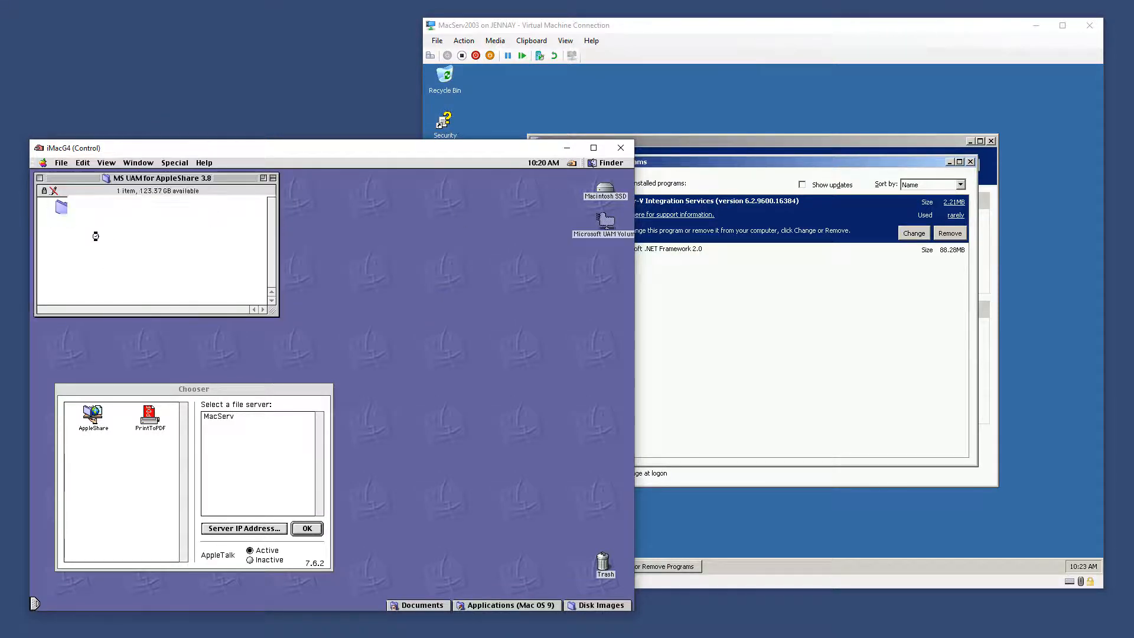
pyautogui.doubleClick(69, 208)
pyautogui.click(59, 210)
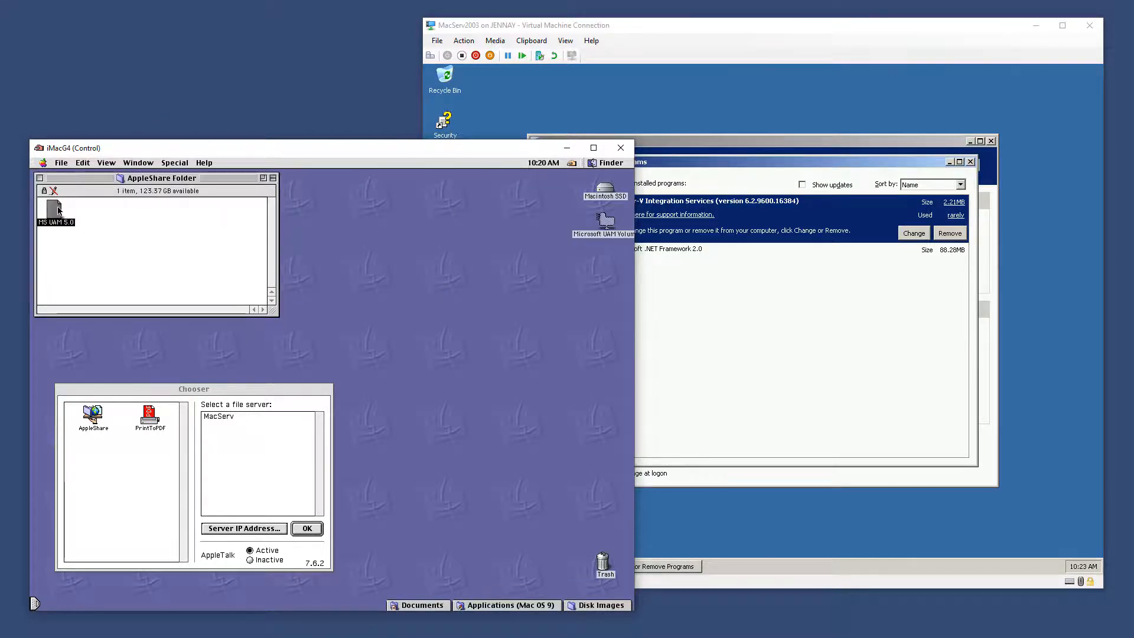
pyautogui.click(77, 243)
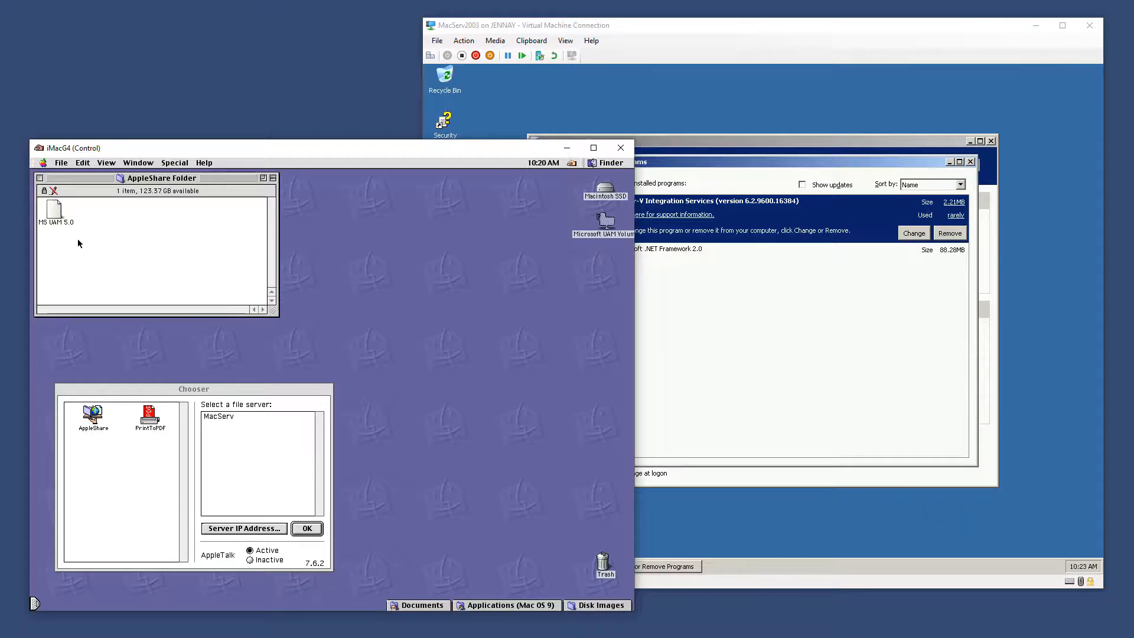
pyautogui.hotkey('ctrl', 'w')
pyautogui.hotkey('ctrl', 'w')
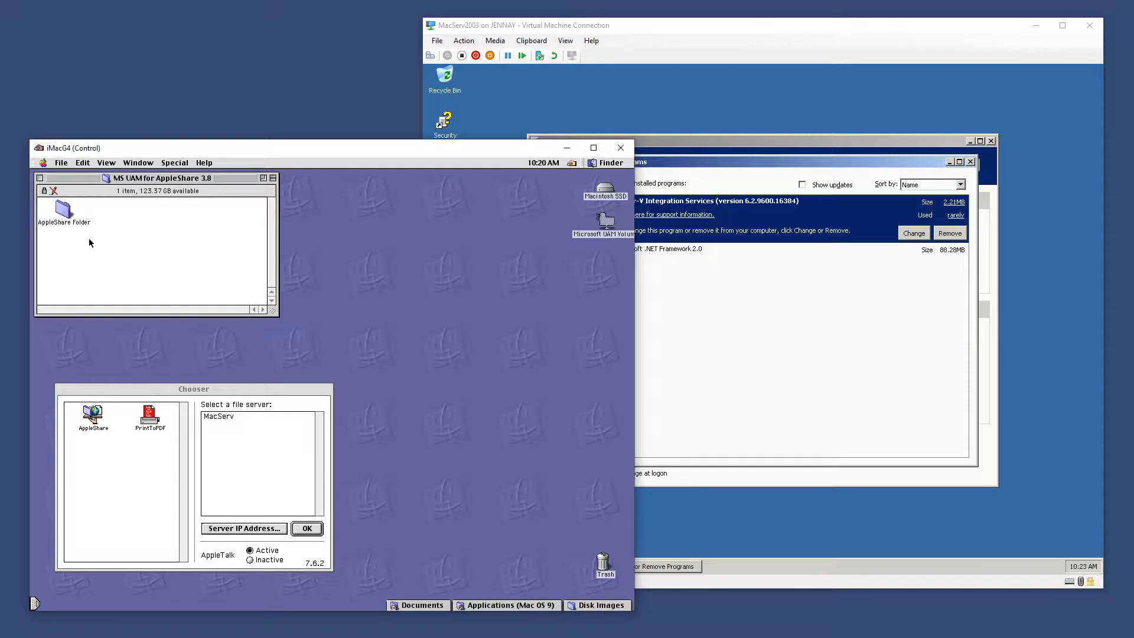
pyautogui.hotkey('ctrl', 'w')
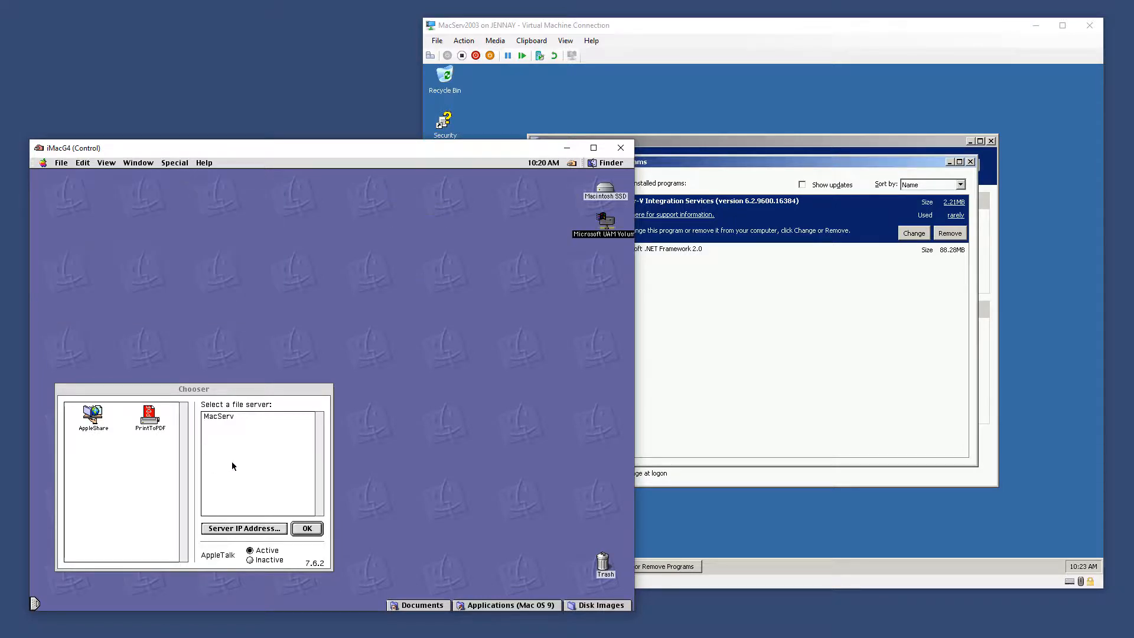
# On the server, open Computer Management from Start > Administrative Tools
pyautogui.click(755, 375)
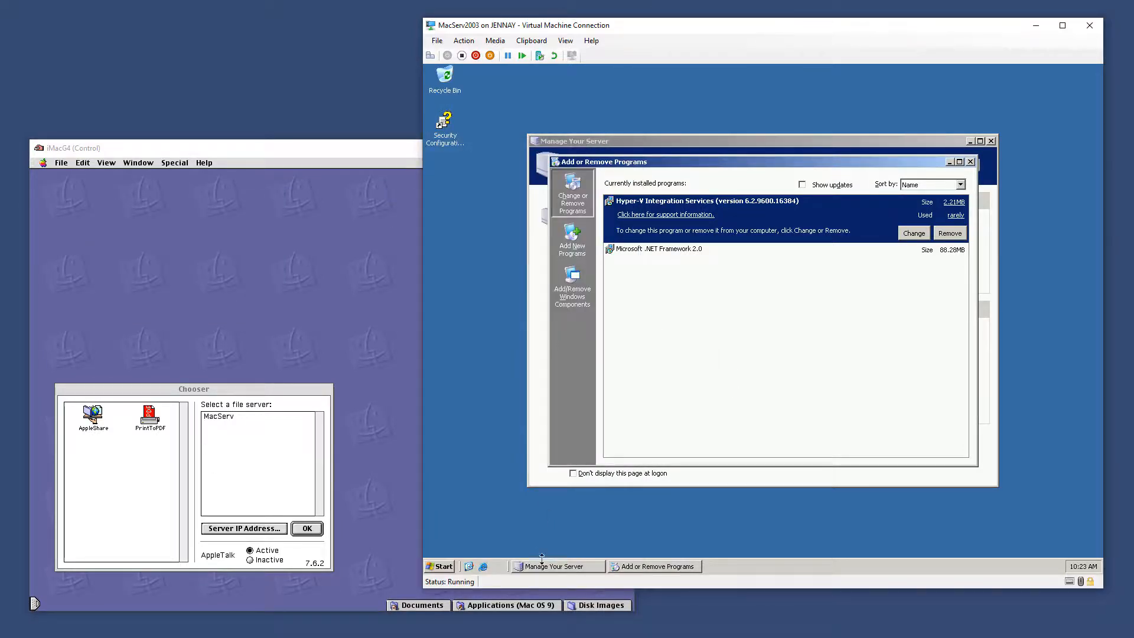
pyautogui.click(538, 382)
pyautogui.click(441, 567)
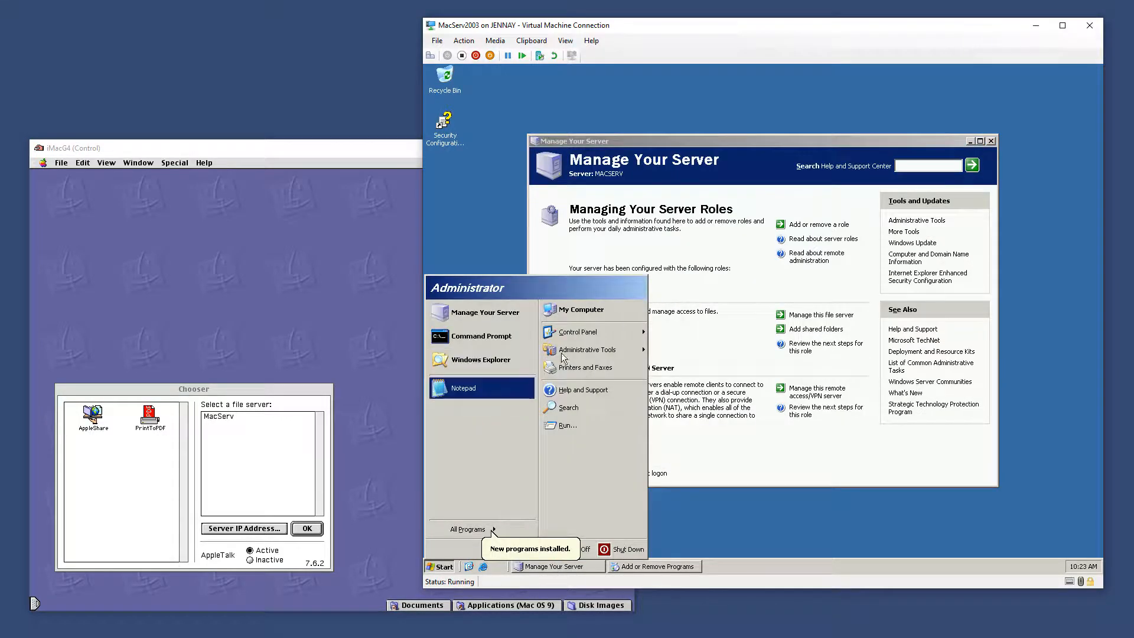
pyautogui.moveTo(626, 349)
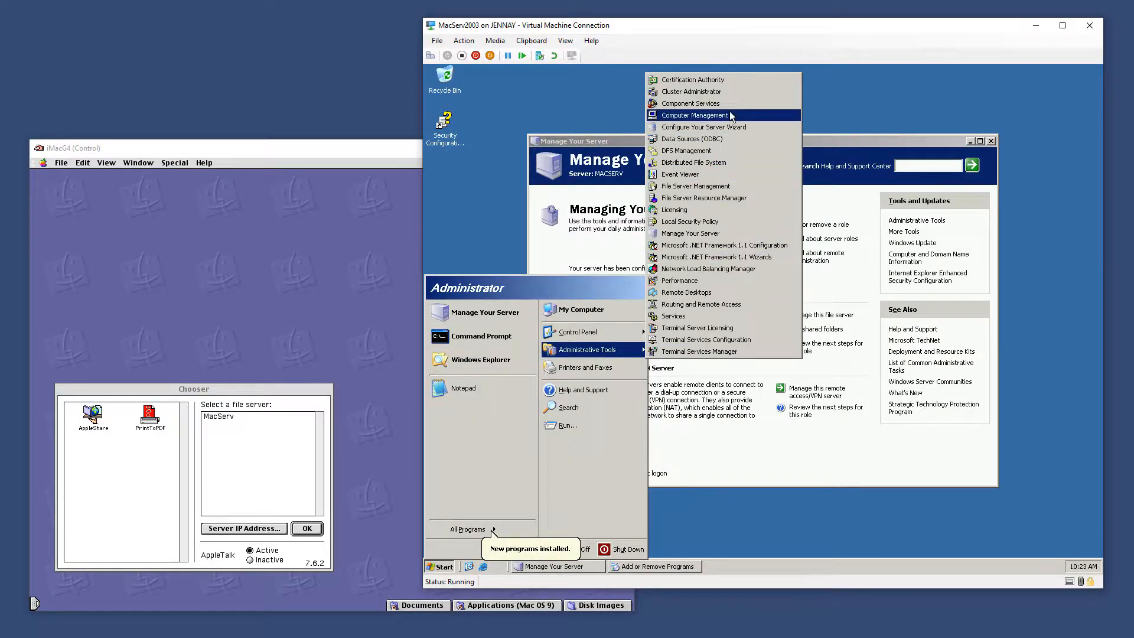
pyautogui.click(729, 111)
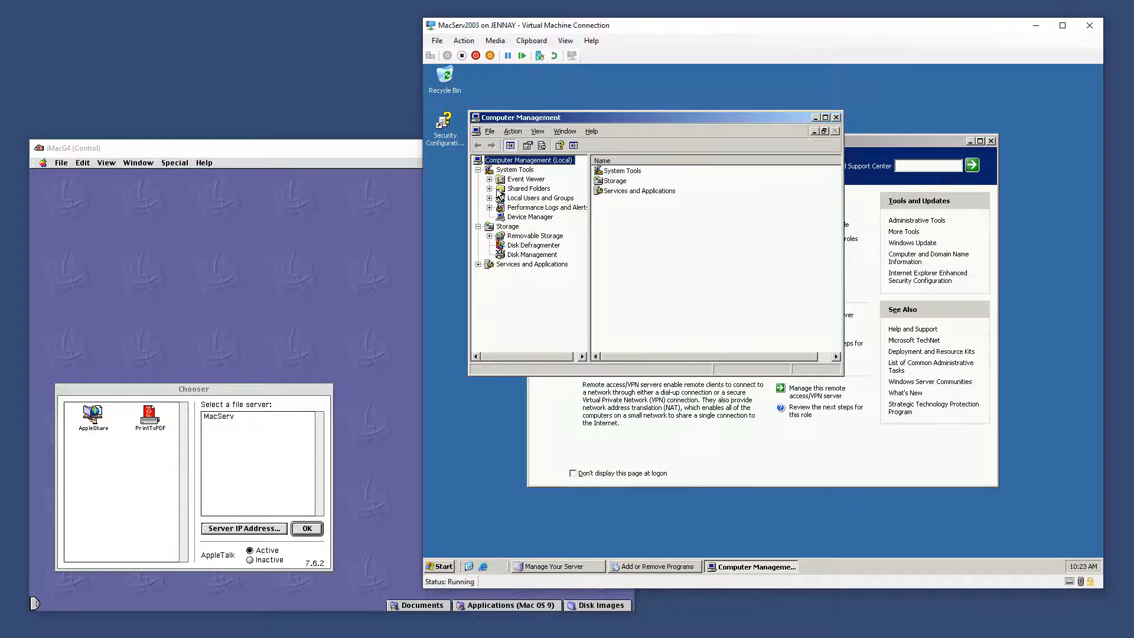
# Start a New Share from Shared Folders > Shares and advance past the wizard's welcome page
pyautogui.click(490, 188)
pyautogui.rightClick(535, 199)
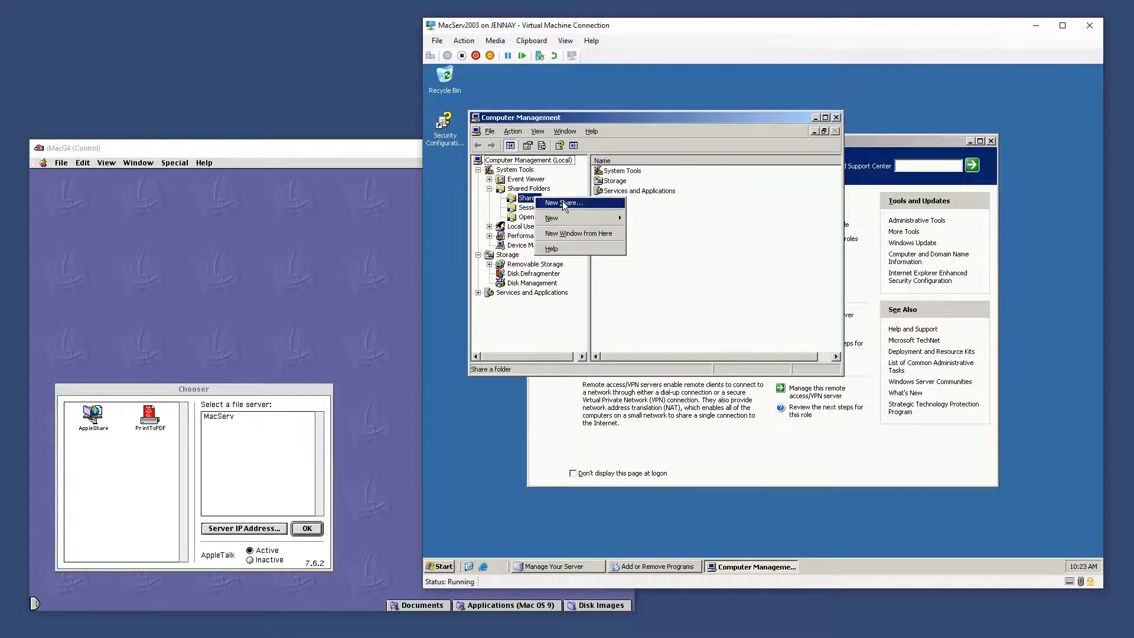
pyautogui.click(546, 208)
pyautogui.click(830, 410)
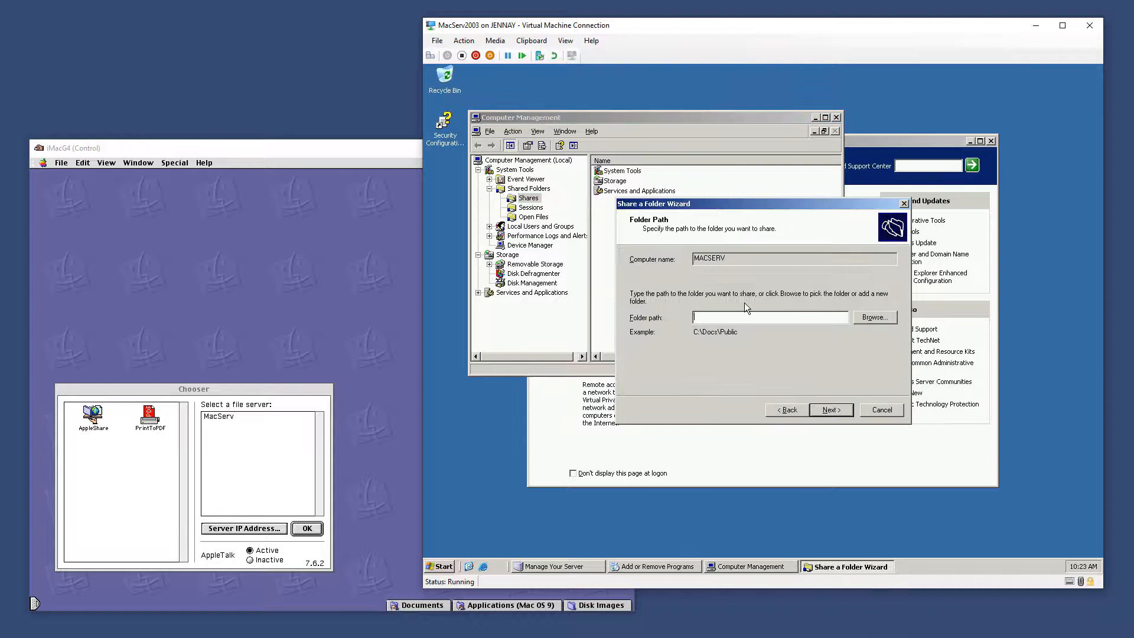
# Create and choose a new folder named Mac on Data (D:) as the folder to share
pyautogui.click(885, 318)
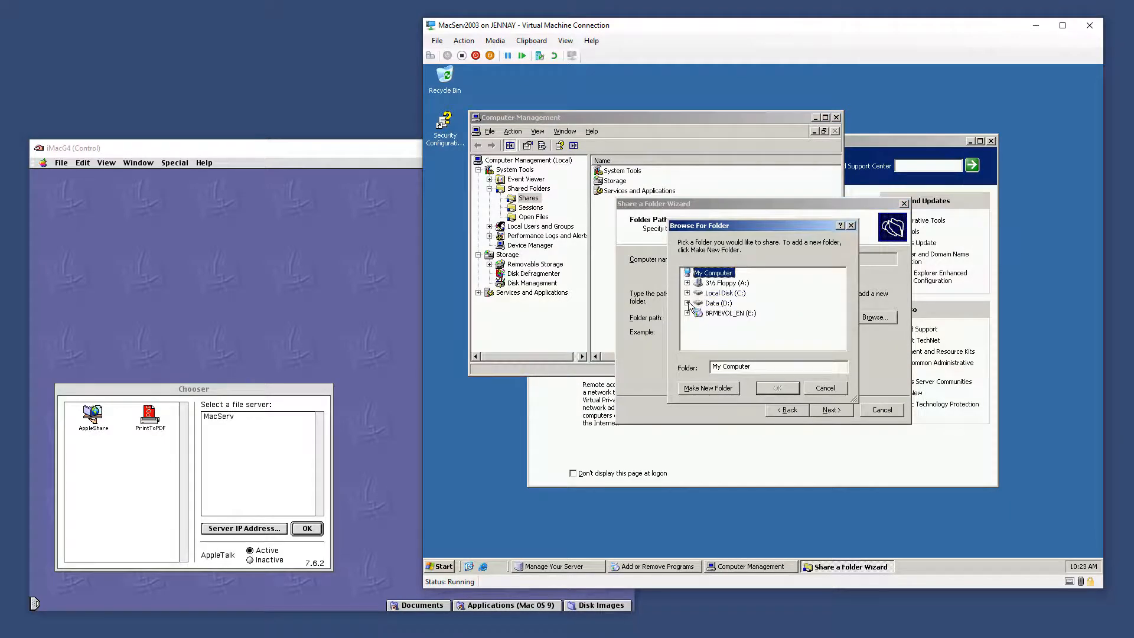
pyautogui.click(688, 303)
pyautogui.click(715, 303)
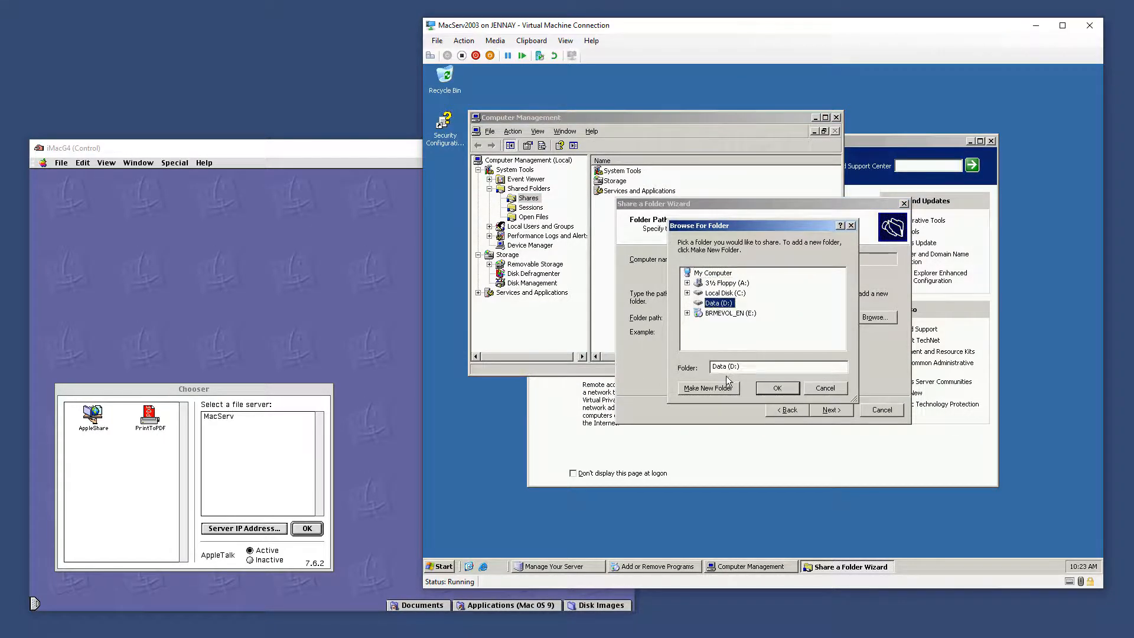
pyautogui.click(709, 388)
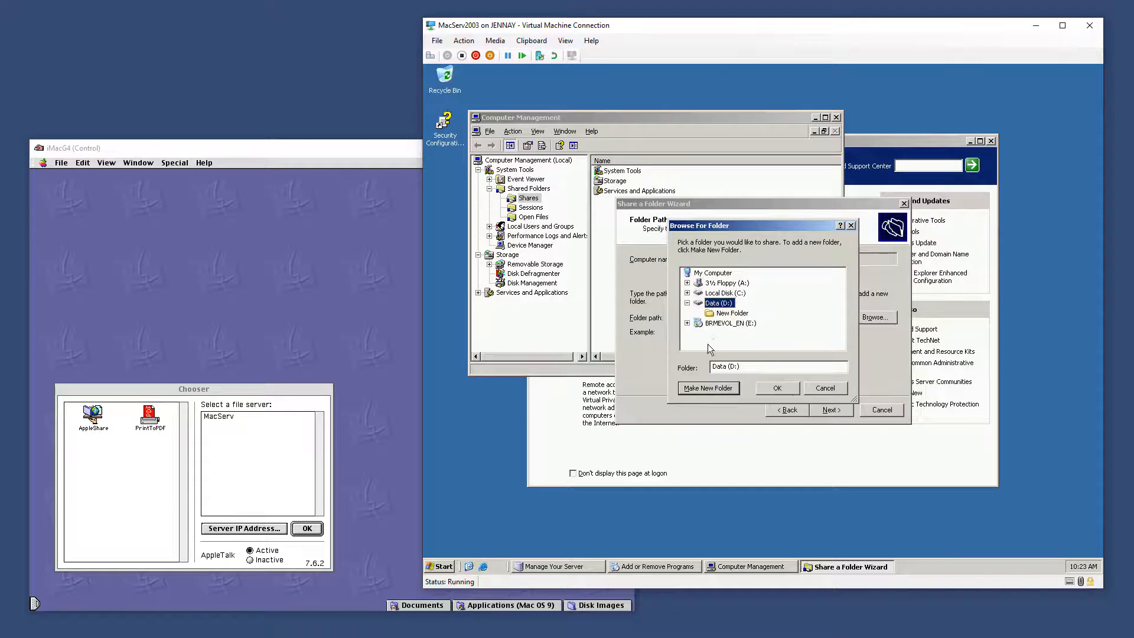
pyautogui.click(731, 313)
pyautogui.rightClick(733, 313)
pyautogui.click(774, 436)
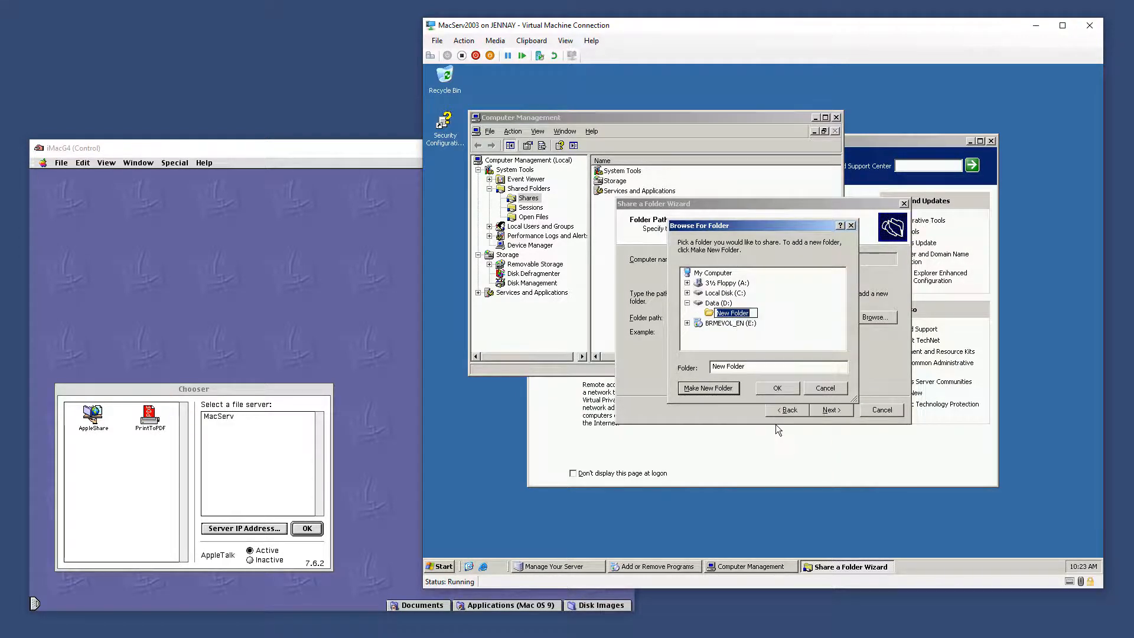
pyautogui.write('Mac')
pyautogui.press('Return')
pyautogui.click(777, 390)
pyautogui.click(834, 414)
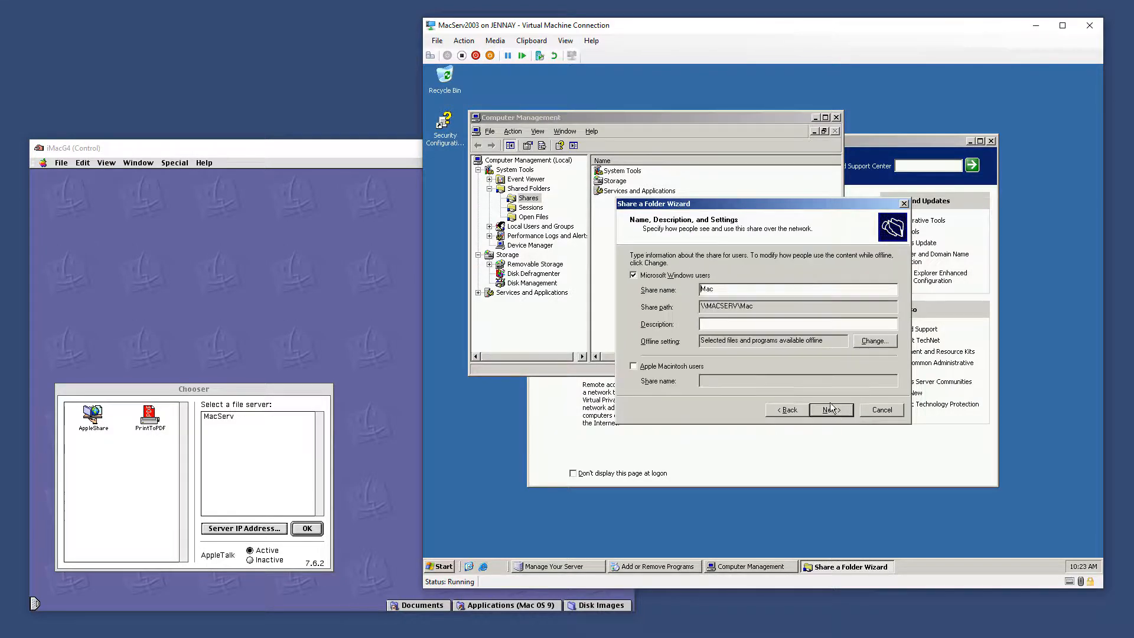
# Share it with Apple Macintosh users only, accept customized permissions, and finish the wizard
pyautogui.click(685, 367)
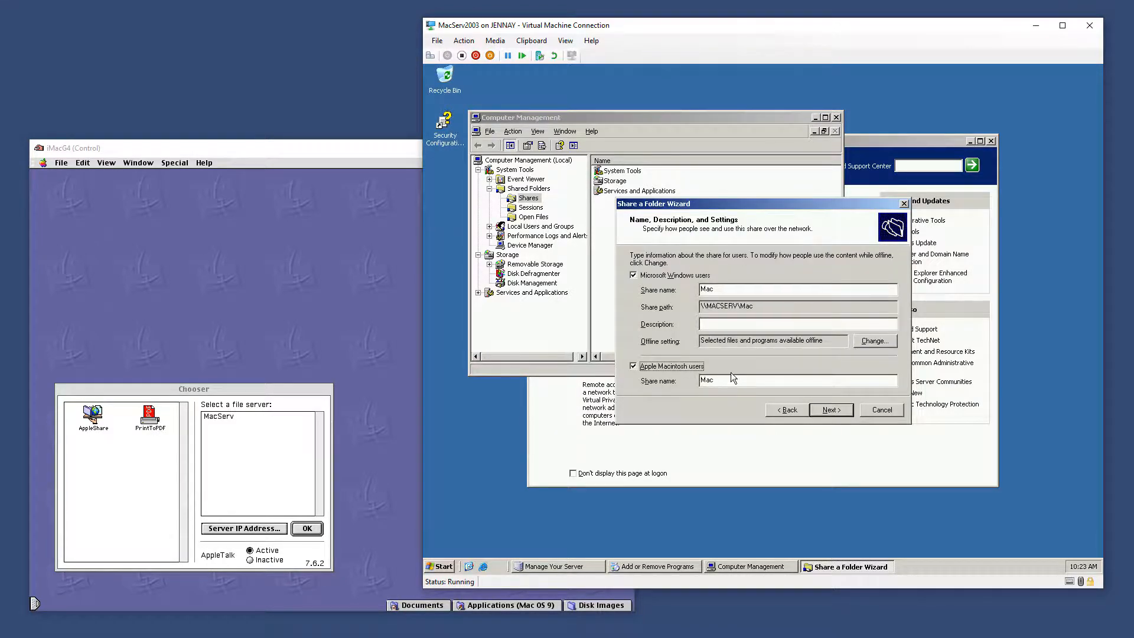
pyautogui.click(682, 275)
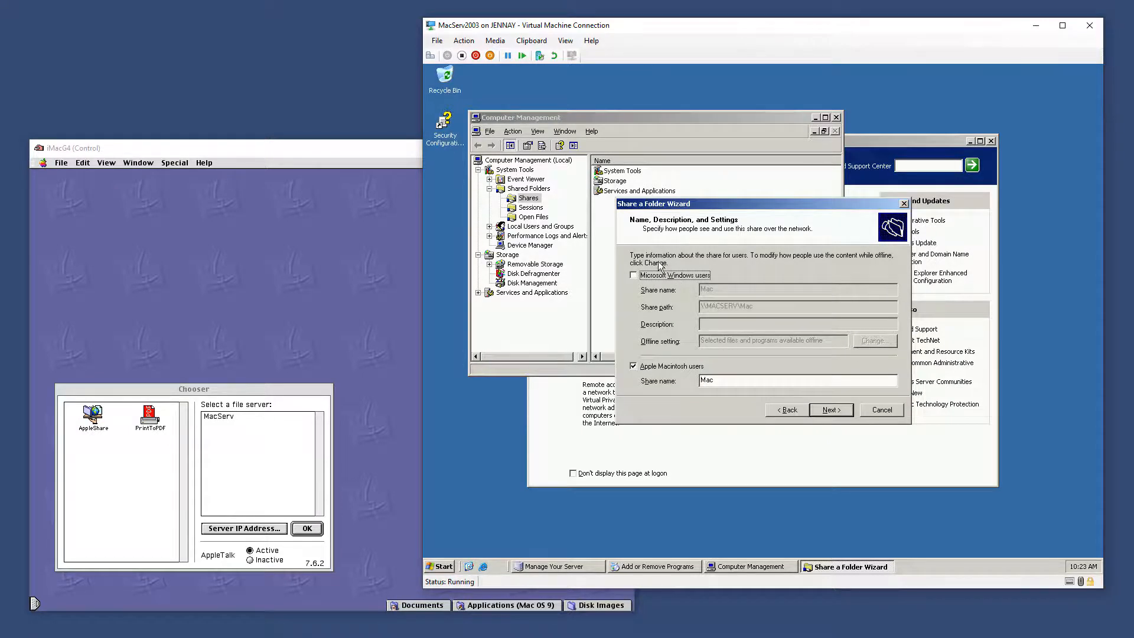
pyautogui.click(833, 411)
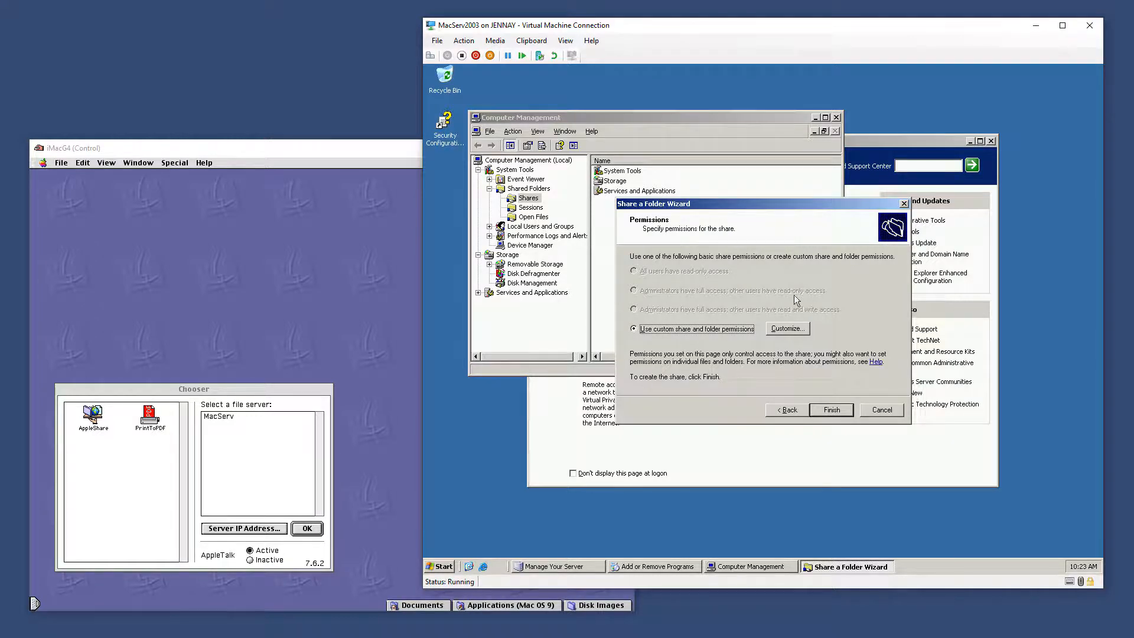
pyautogui.click(788, 329)
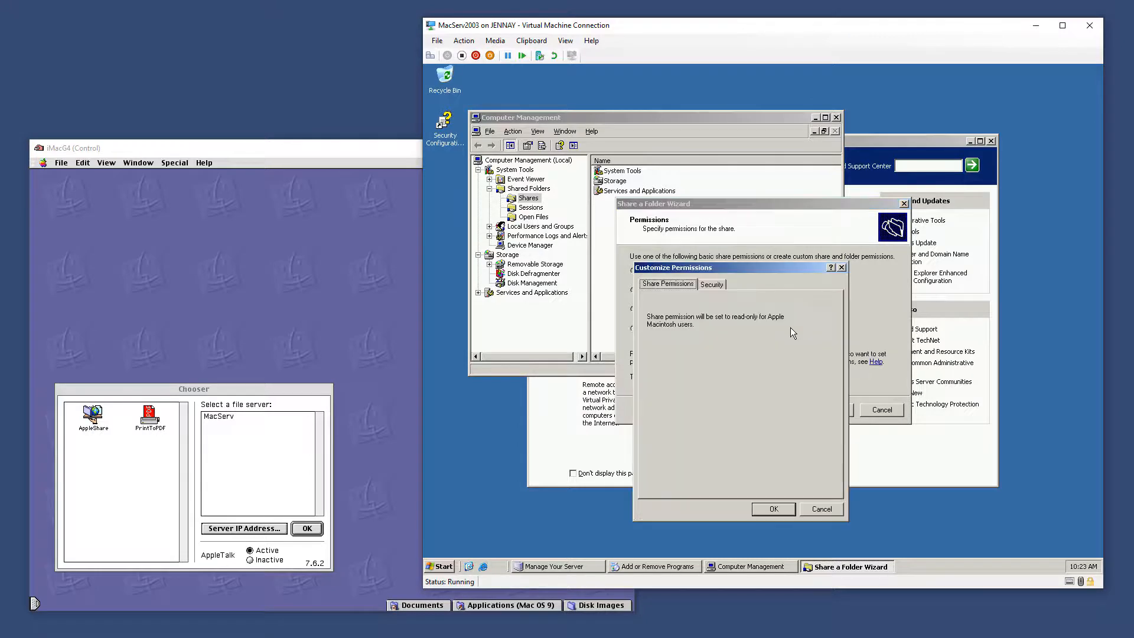
pyautogui.click(712, 286)
pyautogui.click(669, 284)
pyautogui.click(792, 509)
pyautogui.click(827, 413)
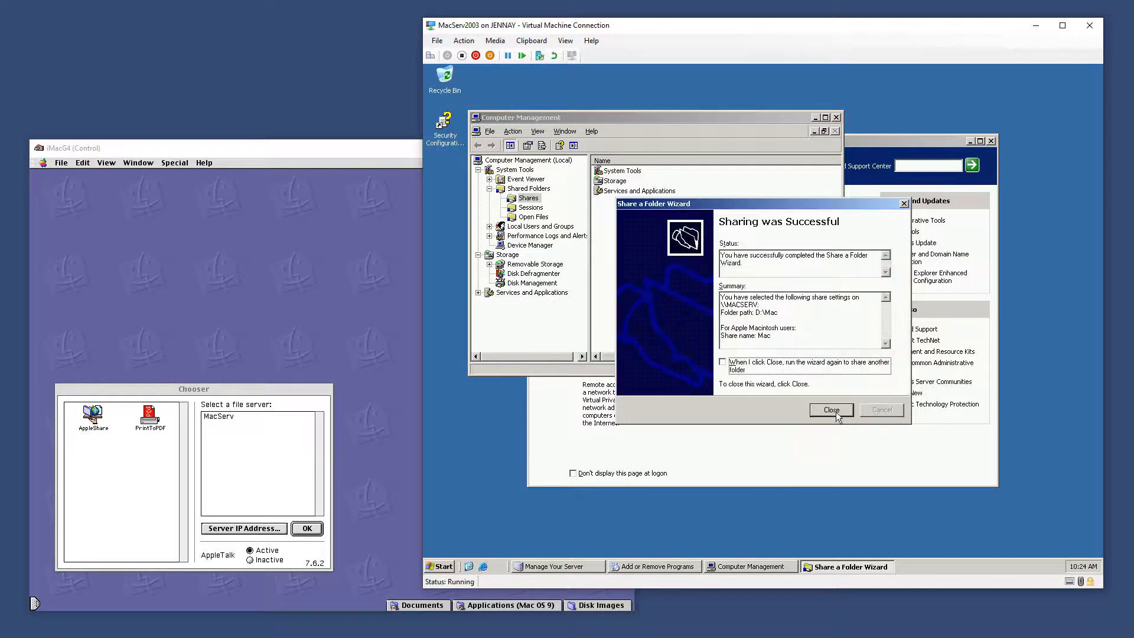
pyautogui.click(833, 410)
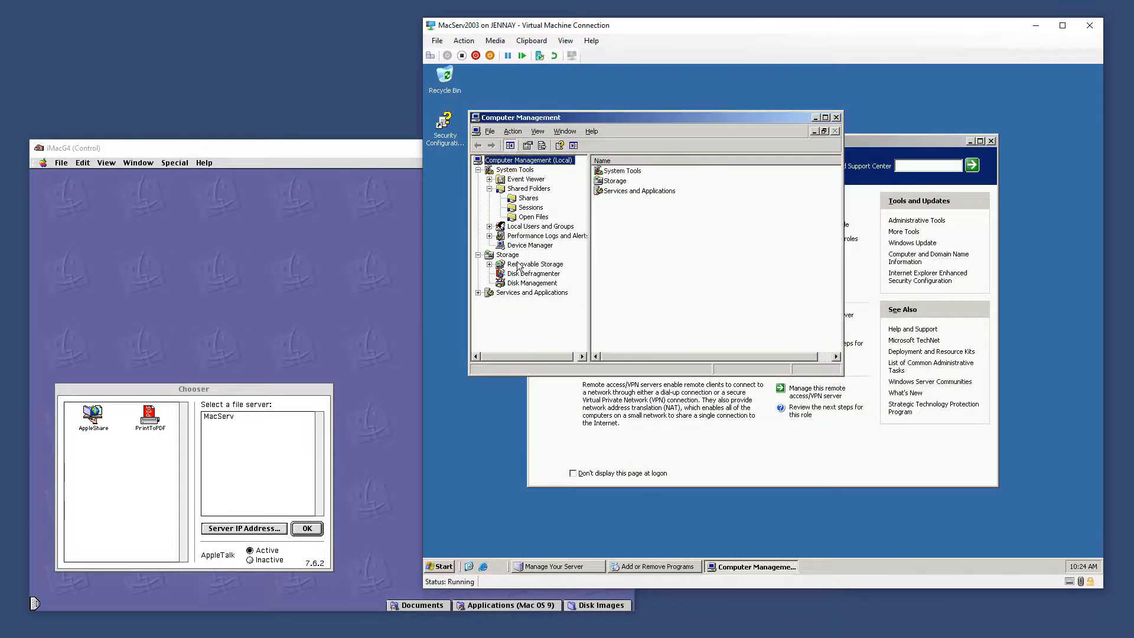
# Untick read-only in the Mac share's properties so the volume is writable
pyautogui.click(528, 198)
pyautogui.rightClick(620, 220)
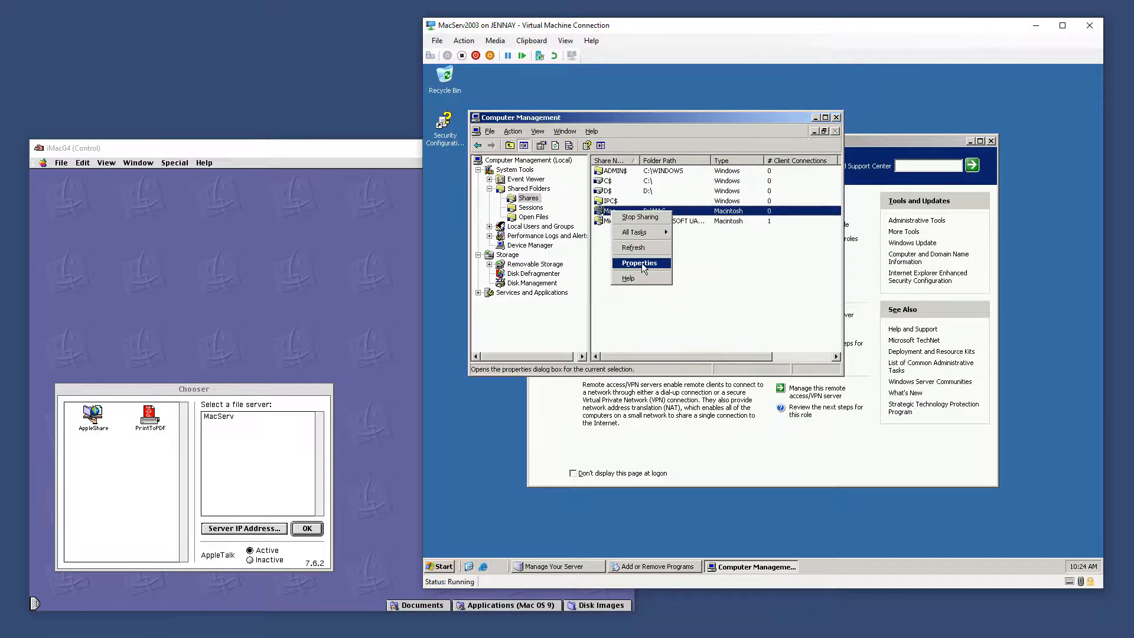
pyautogui.click(642, 264)
pyautogui.click(599, 310)
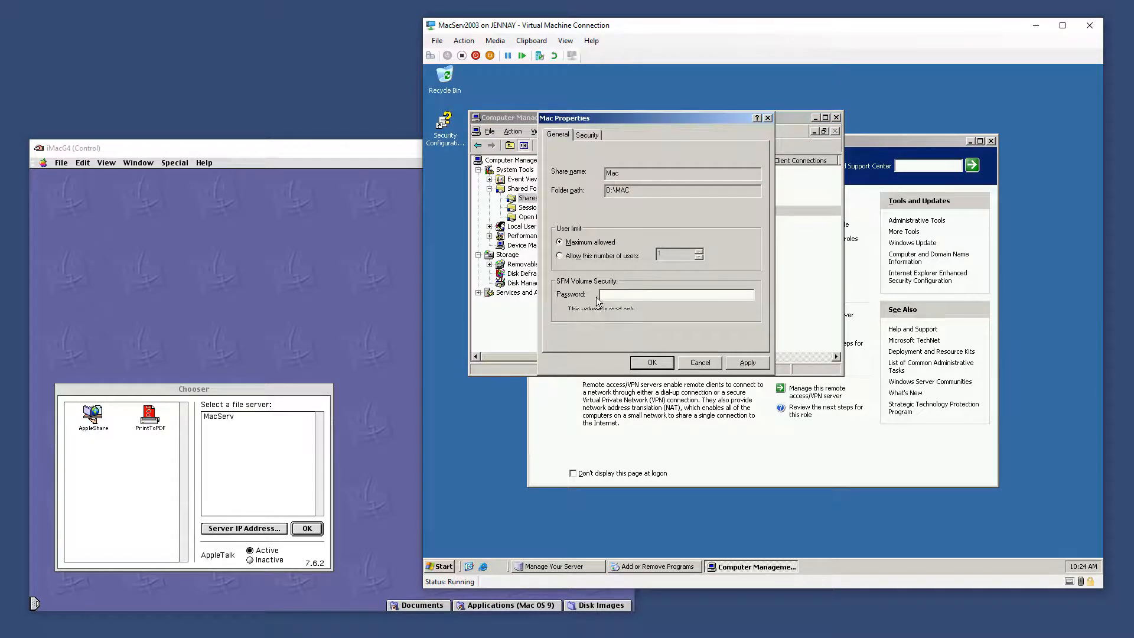
pyautogui.click(745, 363)
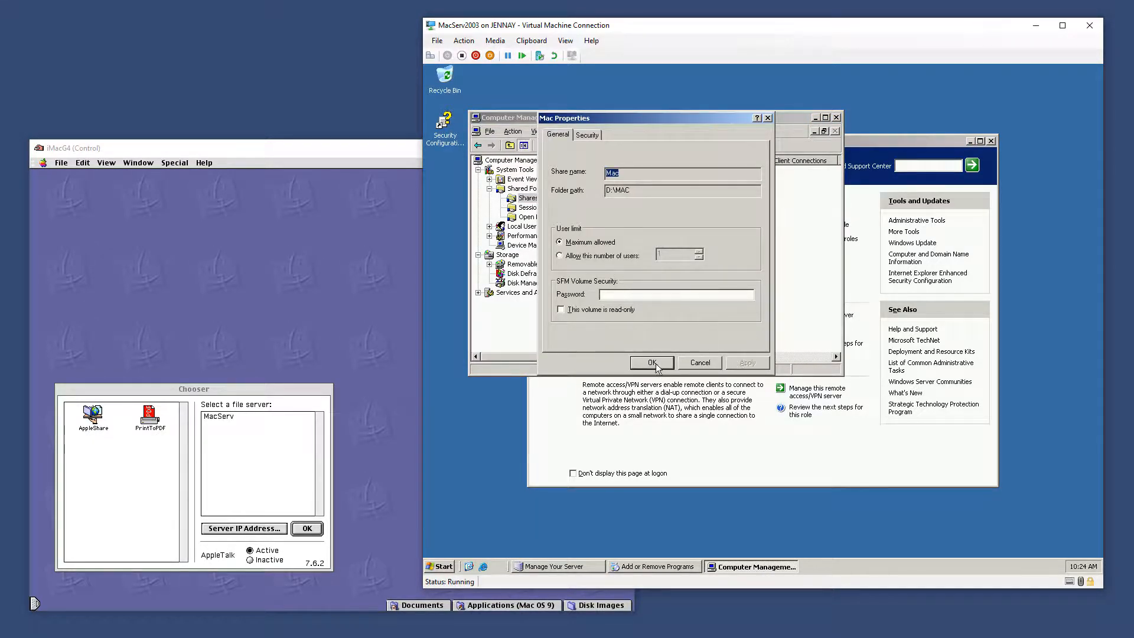
pyautogui.click(655, 363)
# Connect to MacServ and mount its Mac volume
pyautogui.click(335, 417)
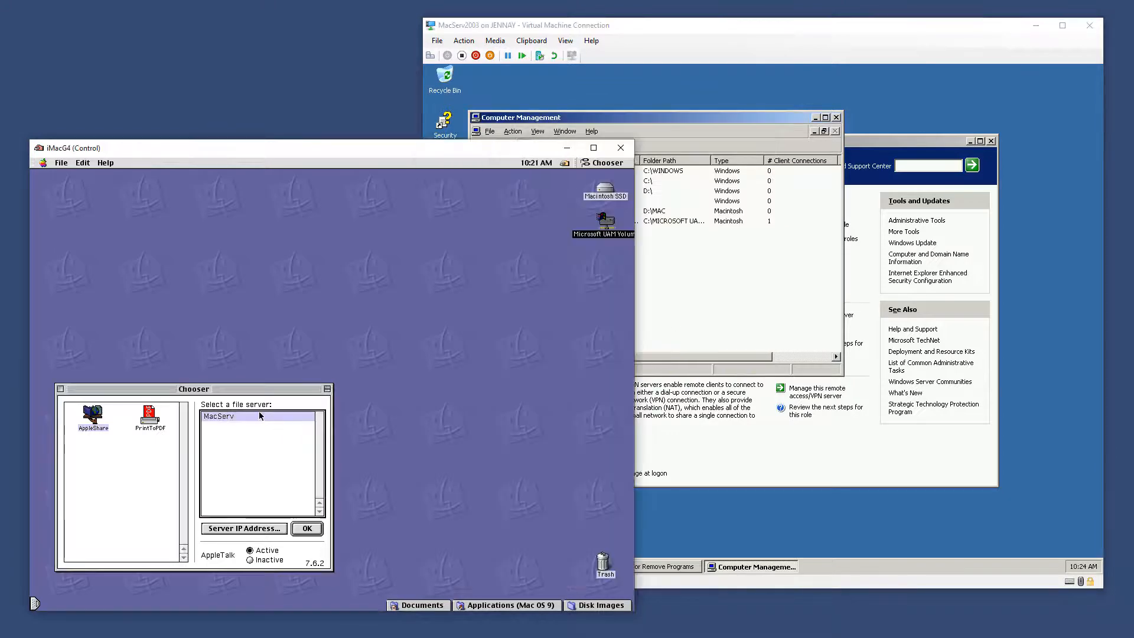
pyautogui.click(306, 529)
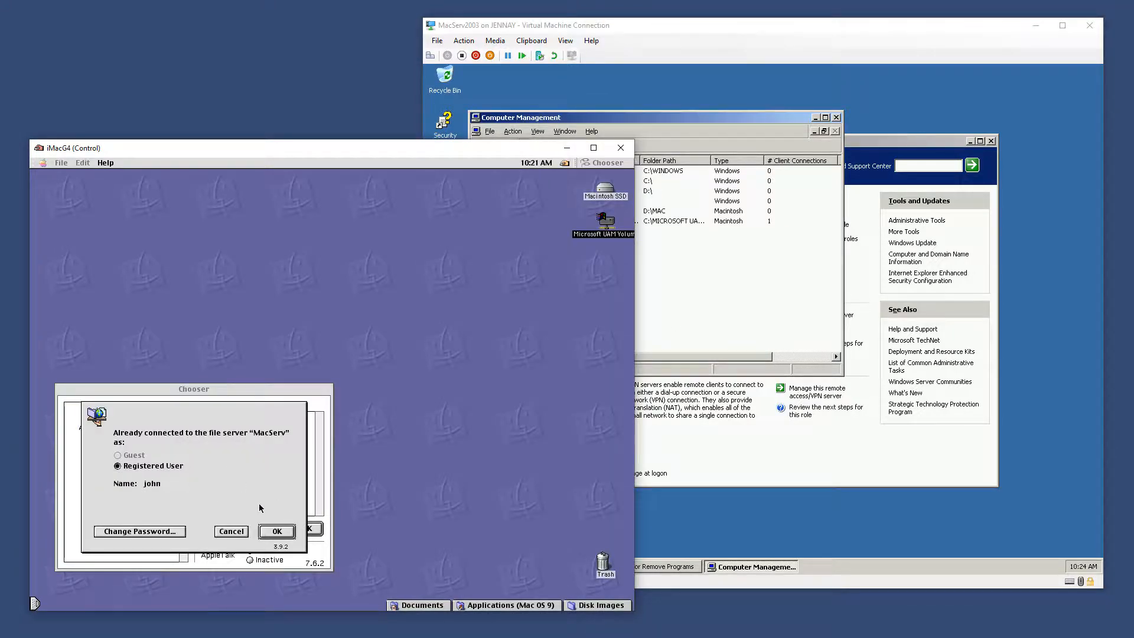
pyautogui.click(276, 532)
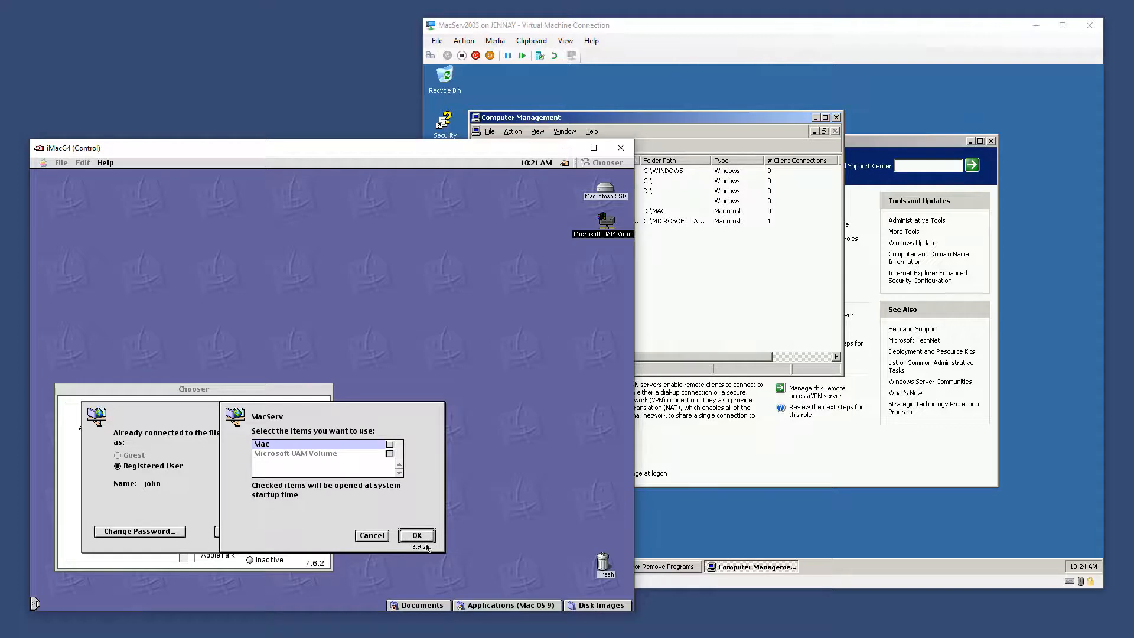
pyautogui.click(417, 536)
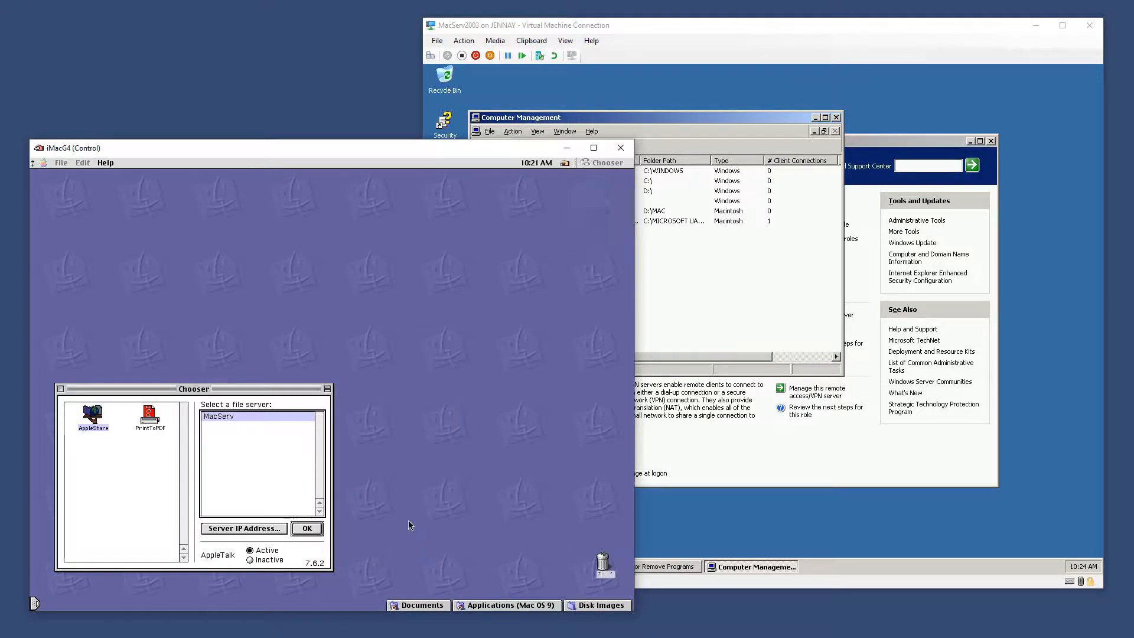
# Open the Mac and Macintosh SSD windows and drag Q800 Disk Tests into the Mac volume
pyautogui.click(521, 272)
pyautogui.doubleClick(602, 260)
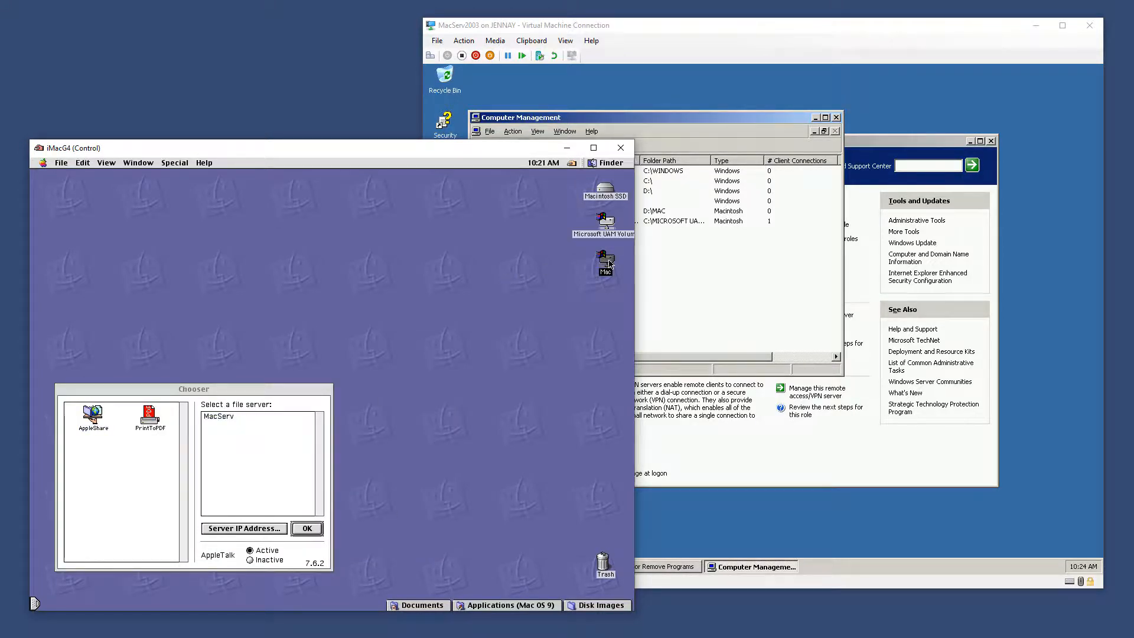
pyautogui.doubleClick(605, 189)
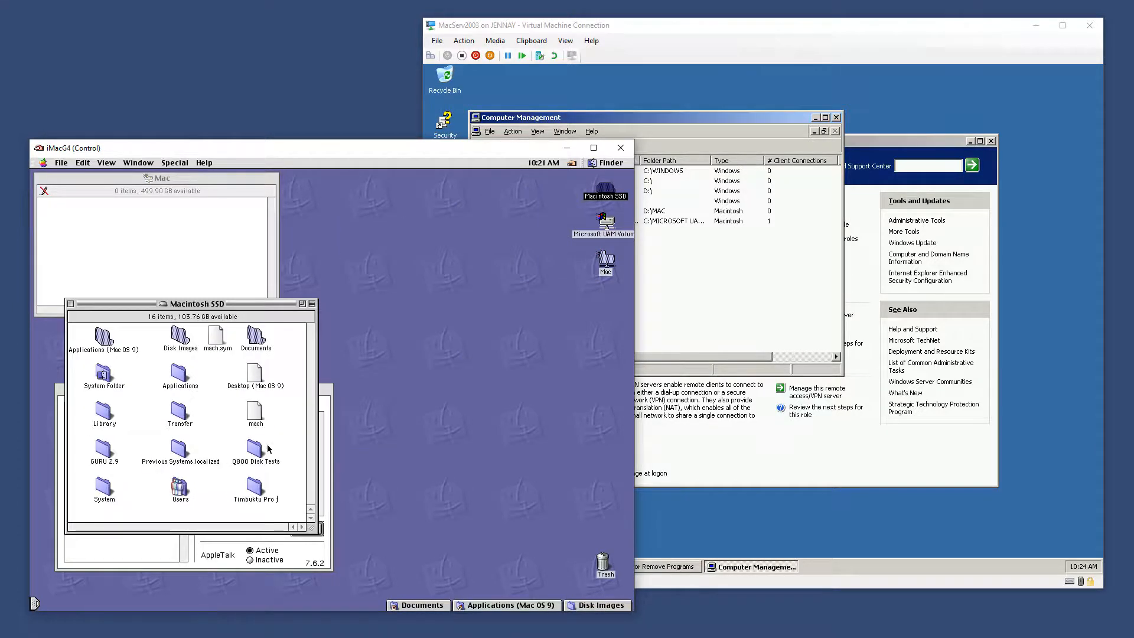
pyautogui.moveTo(254, 449); pyautogui.dragTo(258, 280)
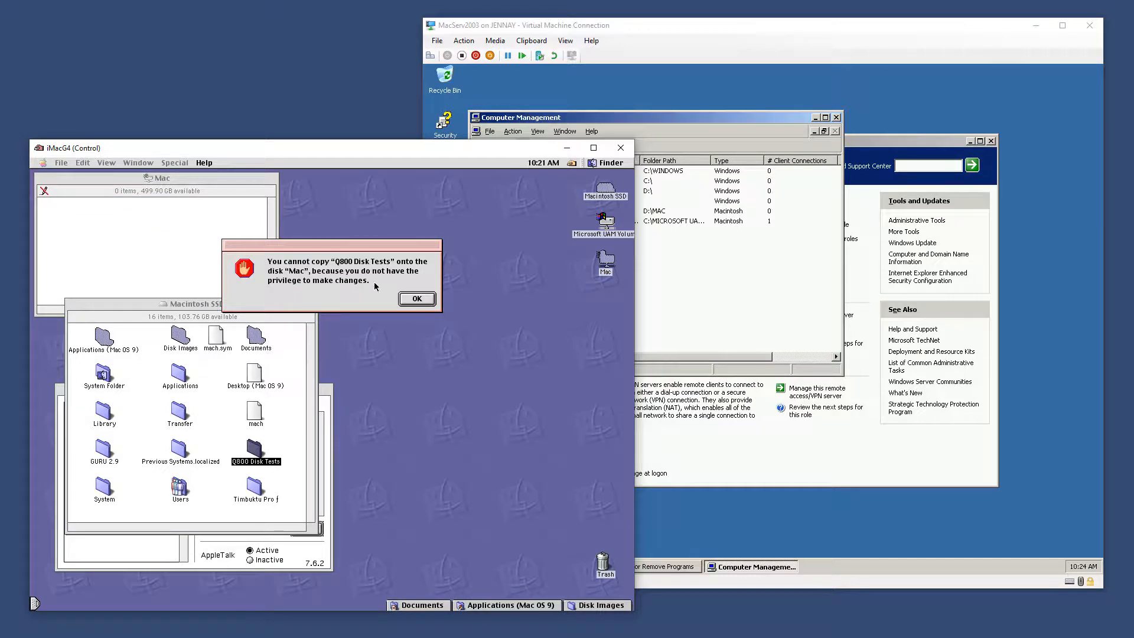
# Dismiss the no-privilege alert, then open Properties of the Mac folder on the server's D: drive
pyautogui.click(417, 299)
pyautogui.click(705, 316)
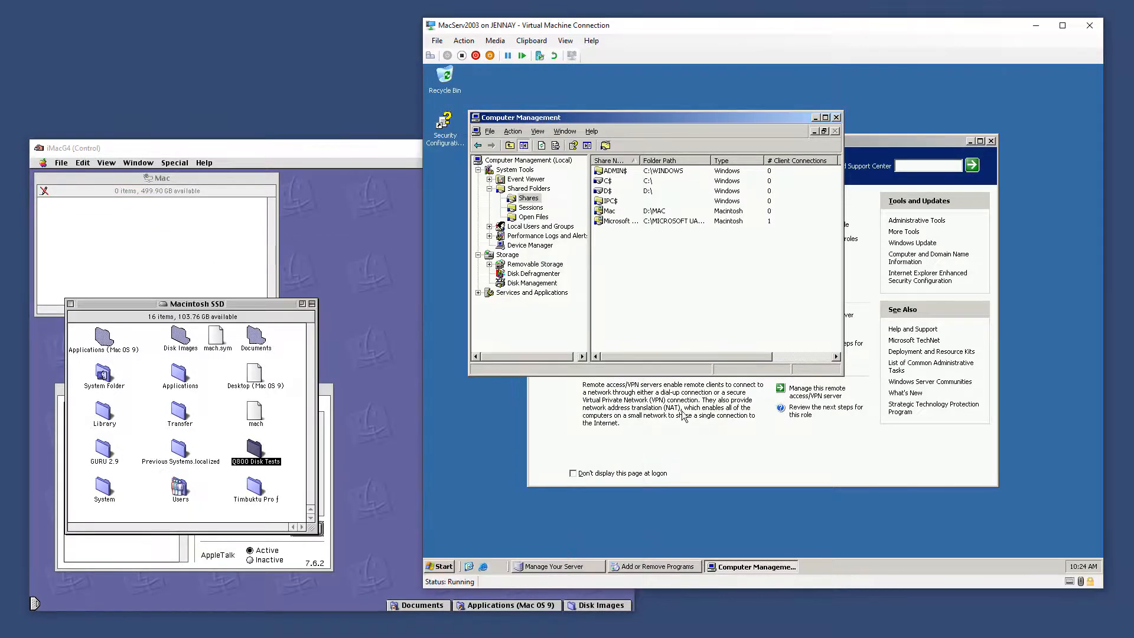
pyautogui.click(445, 569)
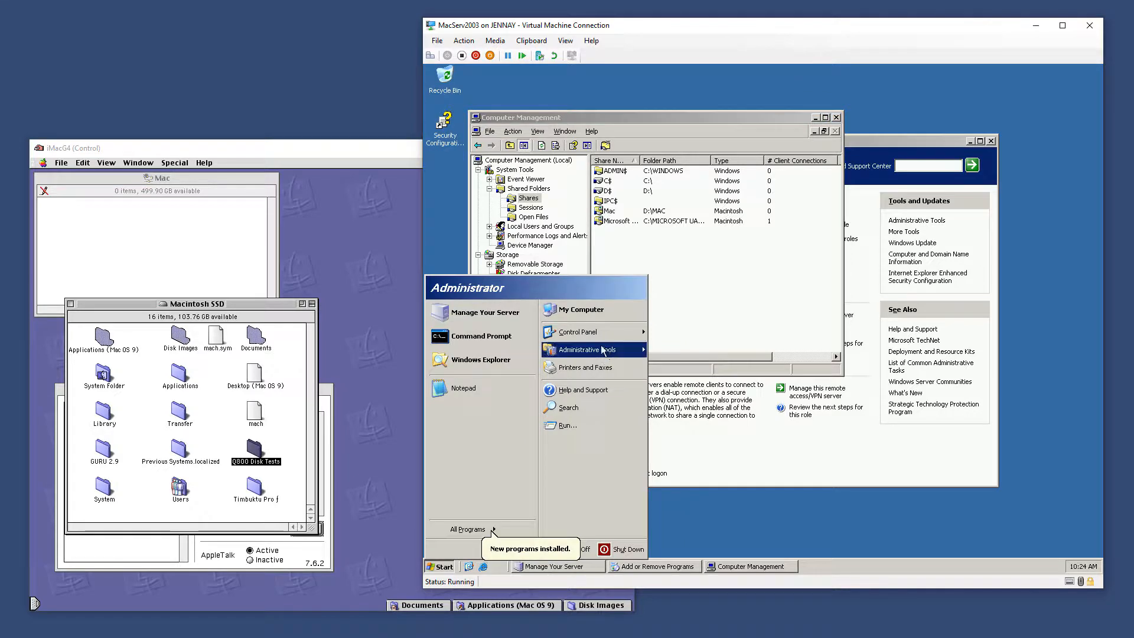
pyautogui.click(585, 309)
pyautogui.doubleClick(467, 179)
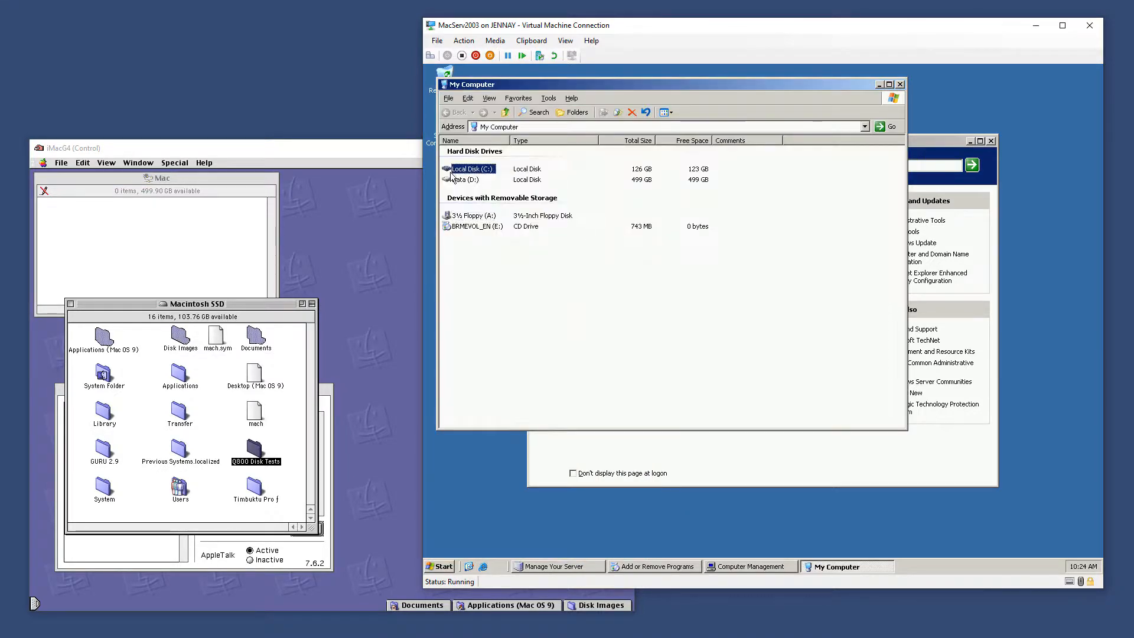
pyautogui.rightClick(460, 155)
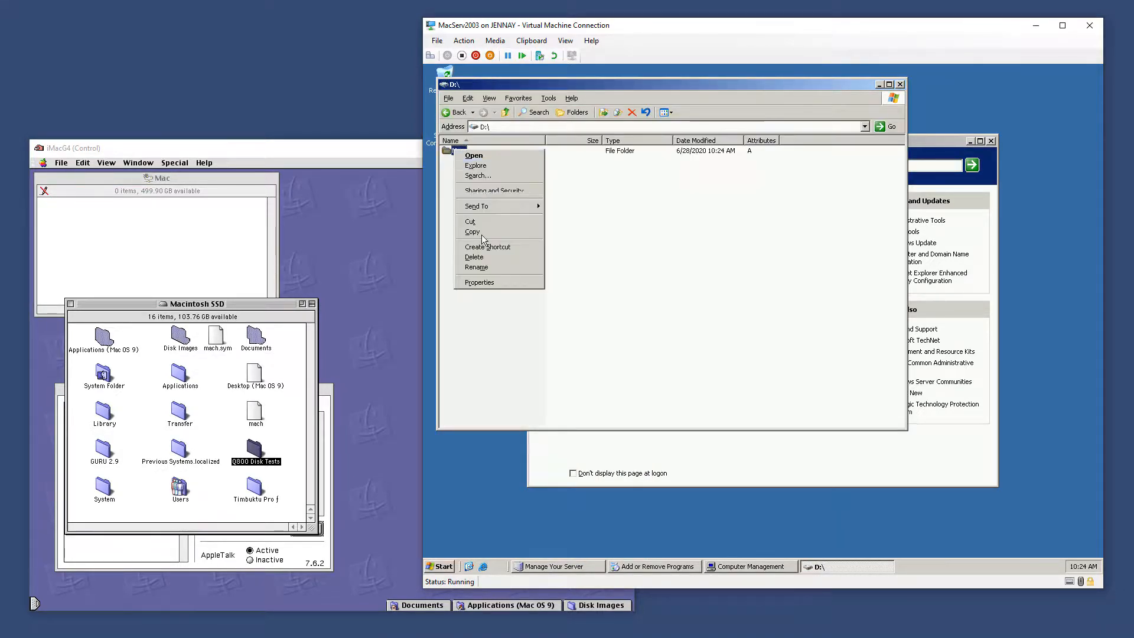
pyautogui.click(487, 283)
# Add the new local user on the Security tab with Full Control allowed, and apply
pyautogui.click(507, 173)
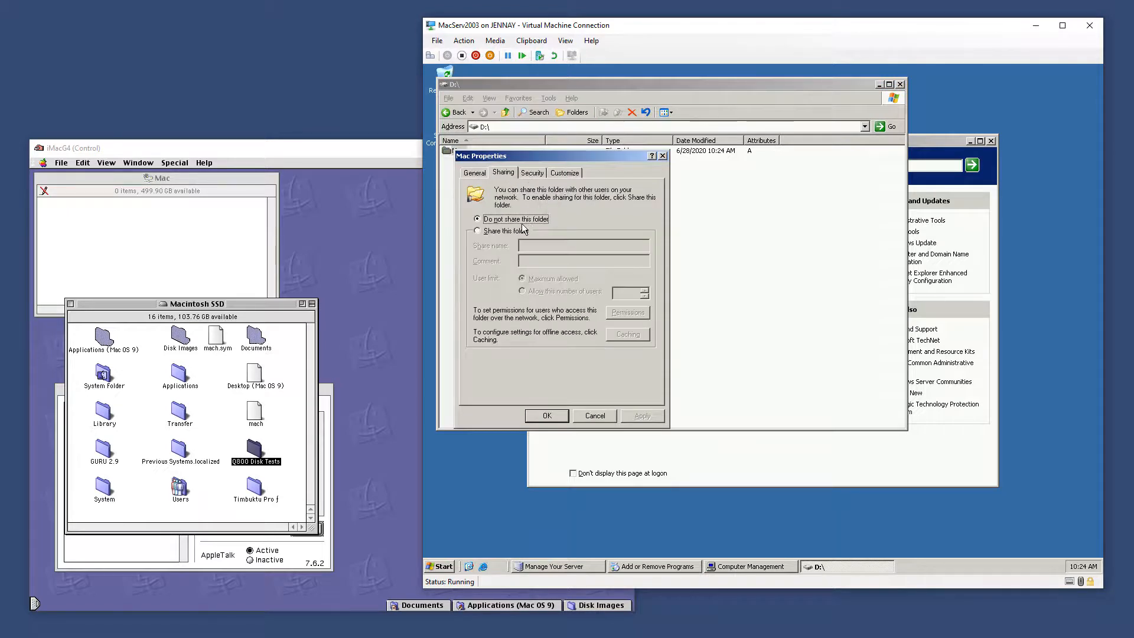
pyautogui.hotkey('ctrl', 'Tab')
pyautogui.click(576, 273)
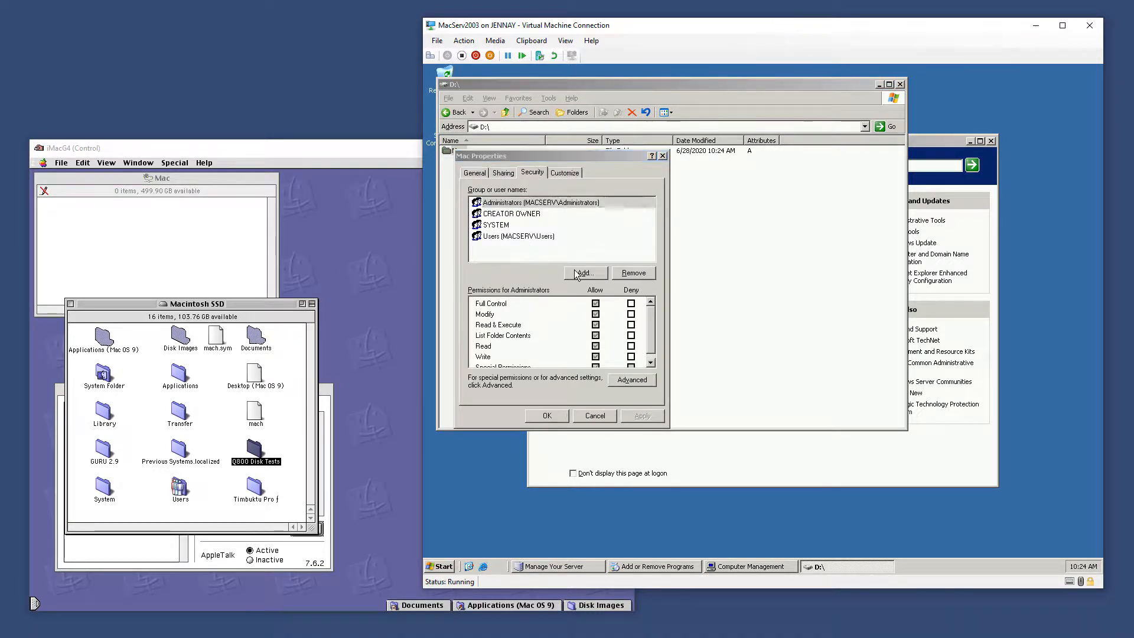
pyautogui.write('john')
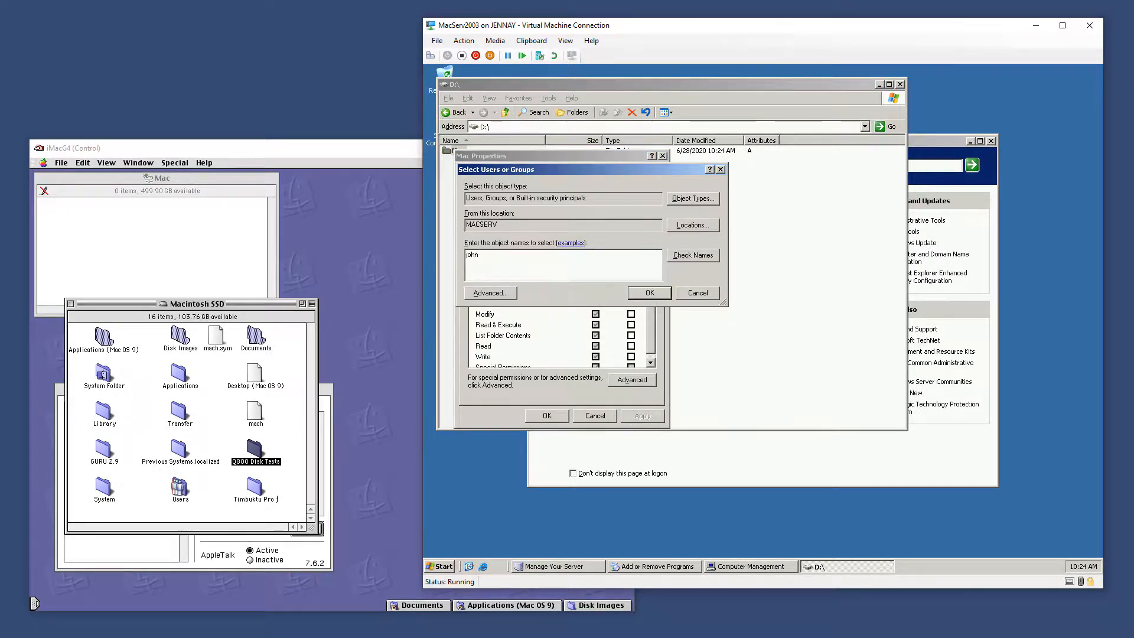
pyautogui.click(693, 255)
pyautogui.click(650, 293)
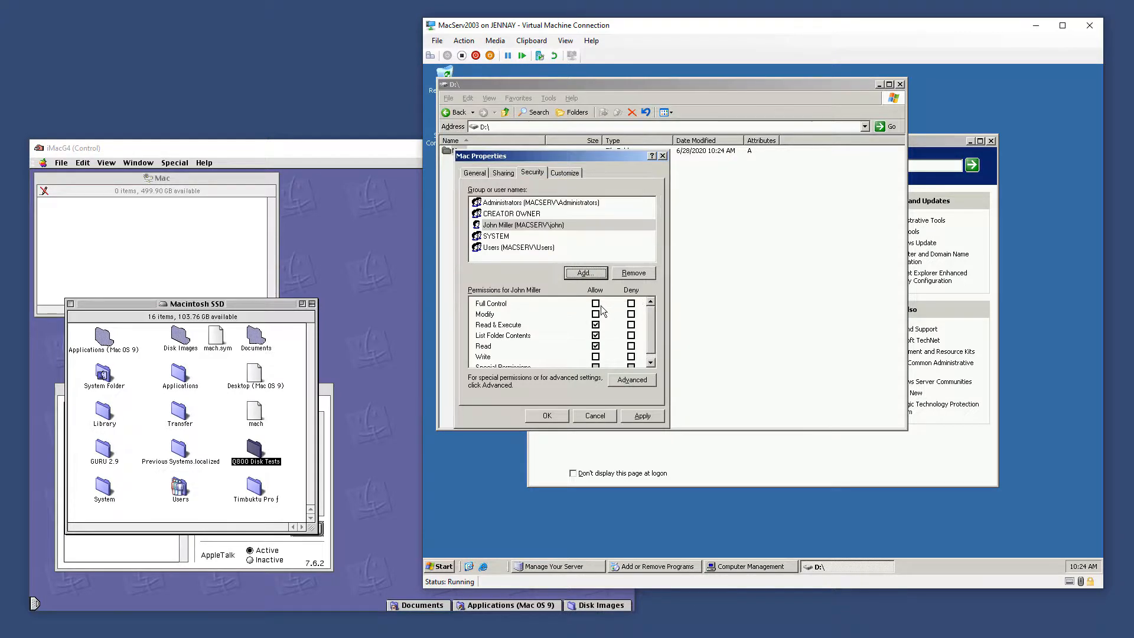
pyautogui.click(596, 304)
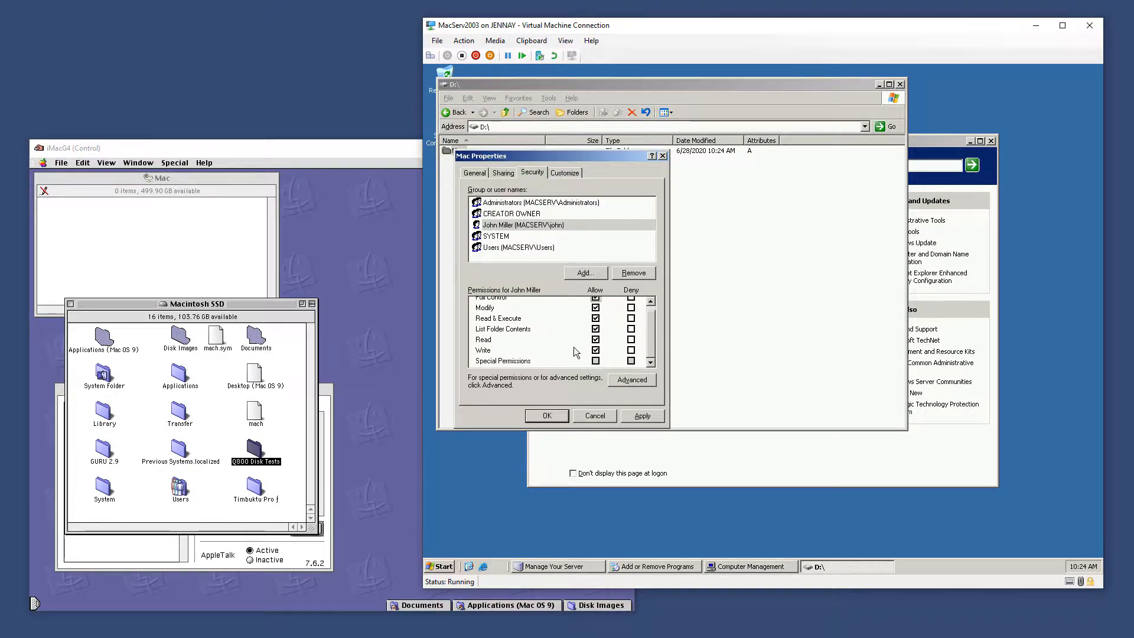
pyautogui.click(643, 416)
pyautogui.click(547, 416)
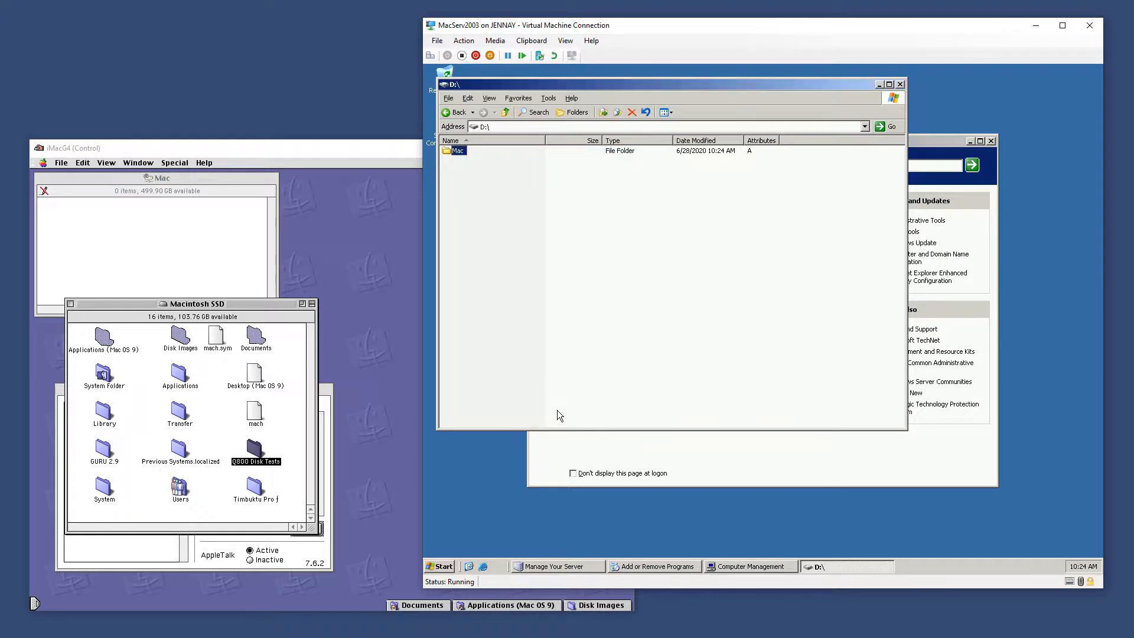
pyautogui.click(206, 276)
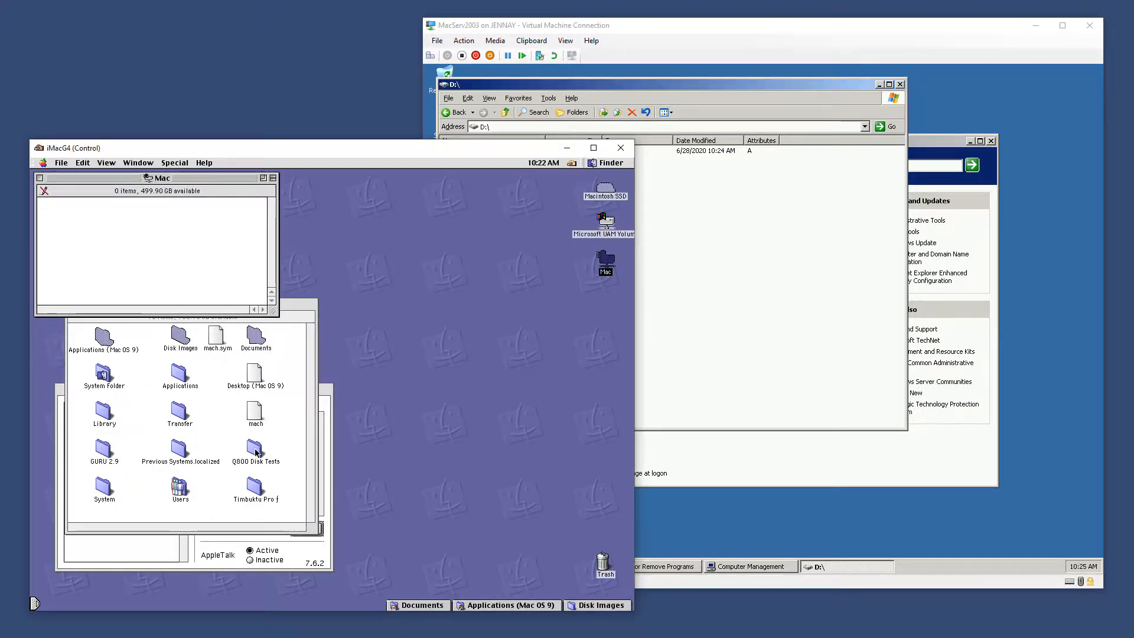
# After another failed copy attempt, close the windows and eject the server volumes to the Trash
pyautogui.moveTo(256, 454); pyautogui.dragTo(165, 244)
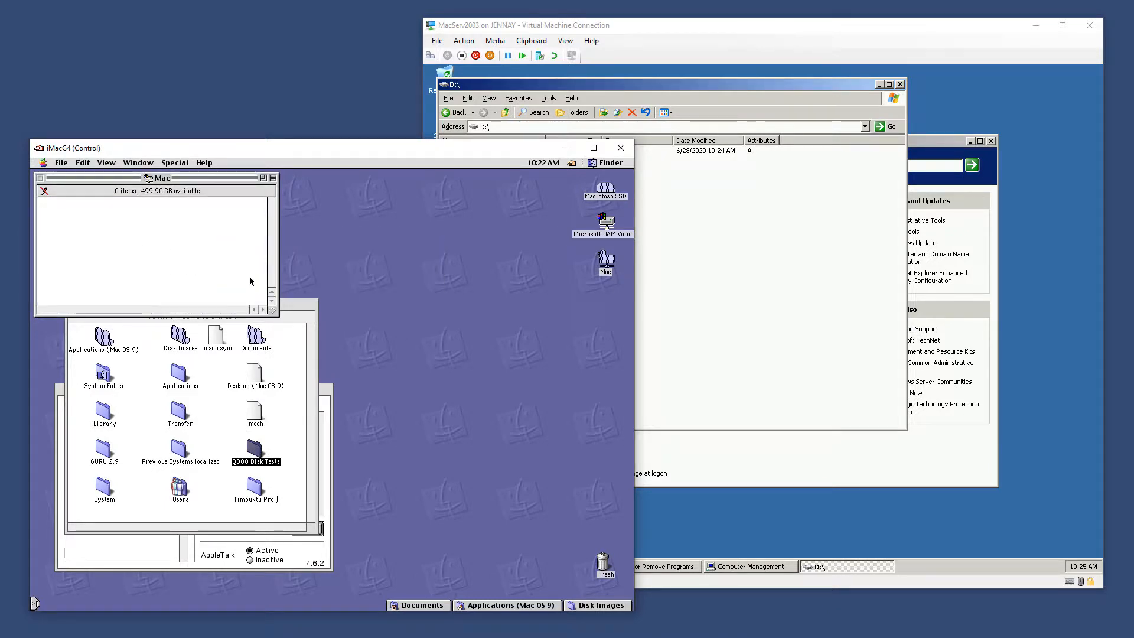
pyautogui.hotkey('ctrl', 'w')
pyautogui.hotkey('ctrl', 'w')
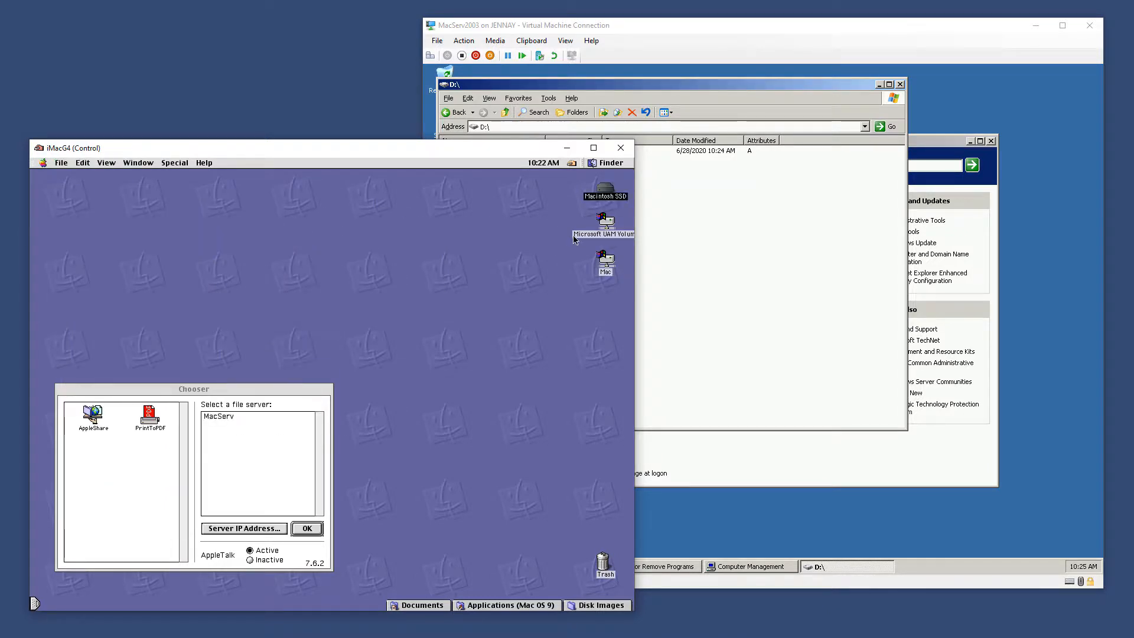
pyautogui.moveTo(551, 227); pyautogui.dragTo(603, 563)
# Reconnect to MacServ with the password, mount the Mac volume, and dismiss the welcome message
pyautogui.click(269, 417)
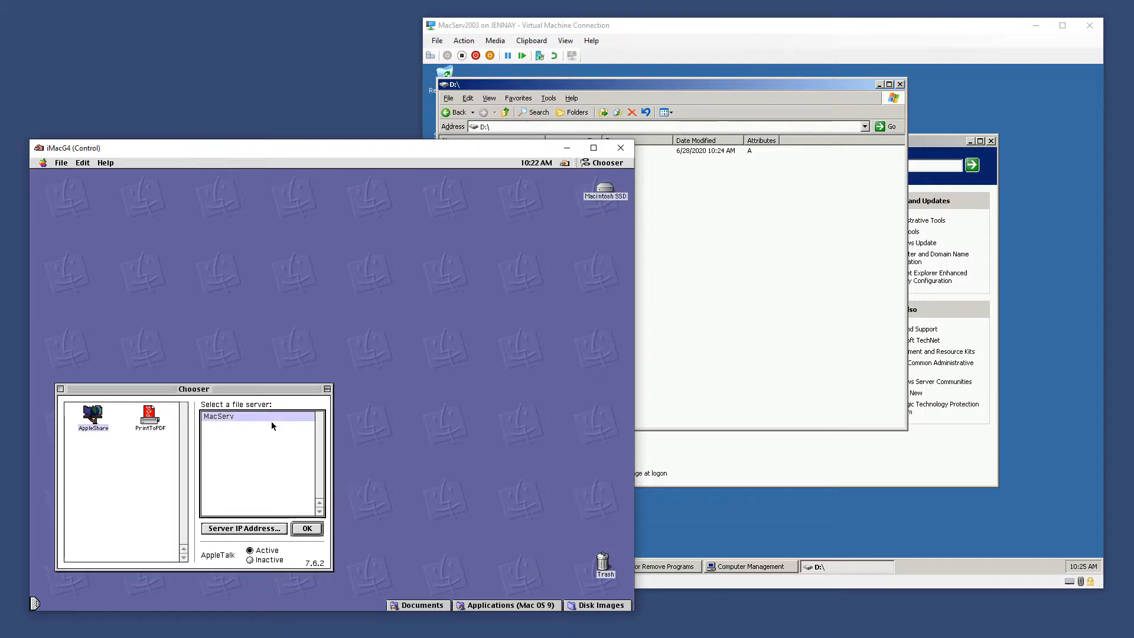
pyautogui.click(311, 525)
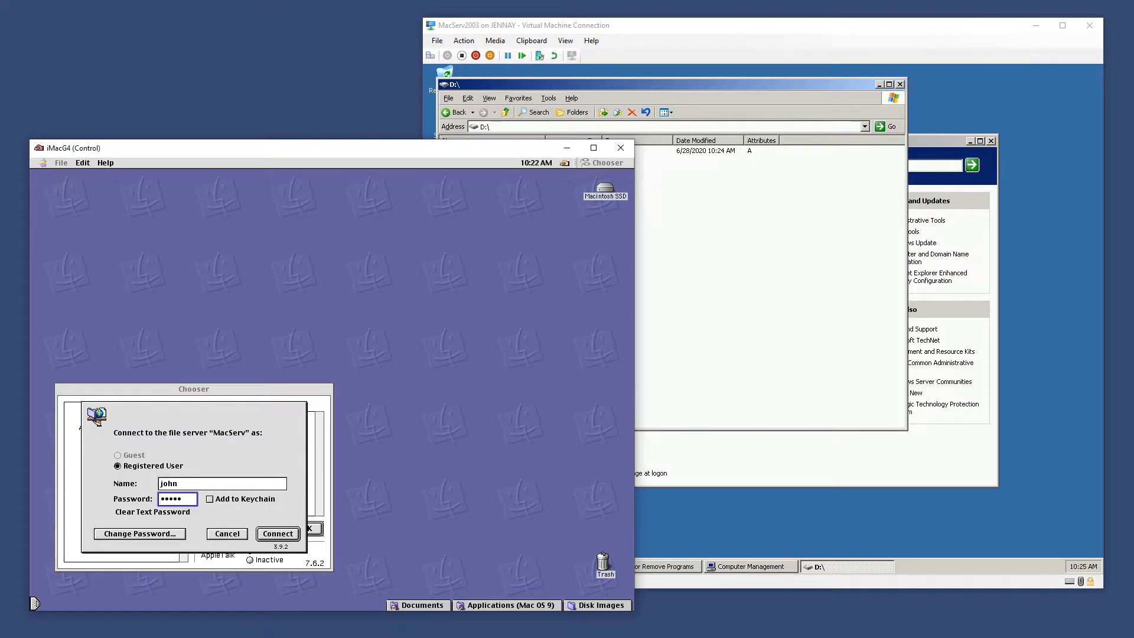
pyautogui.write('•••')
pyautogui.press('Return')
pyautogui.click(404, 538)
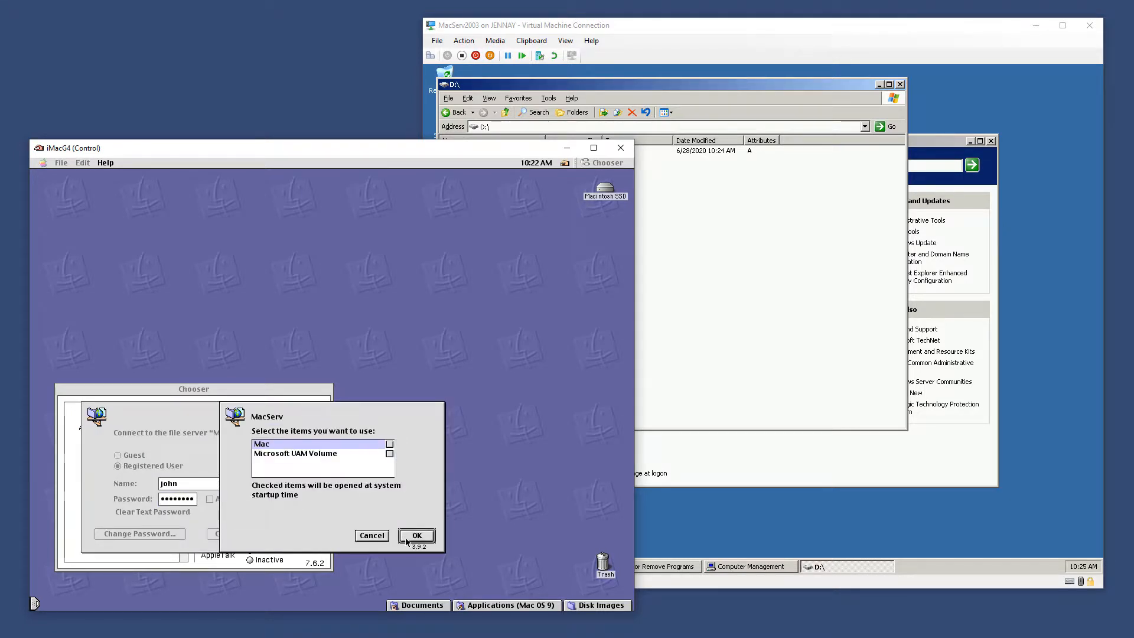
pyautogui.click(339, 362)
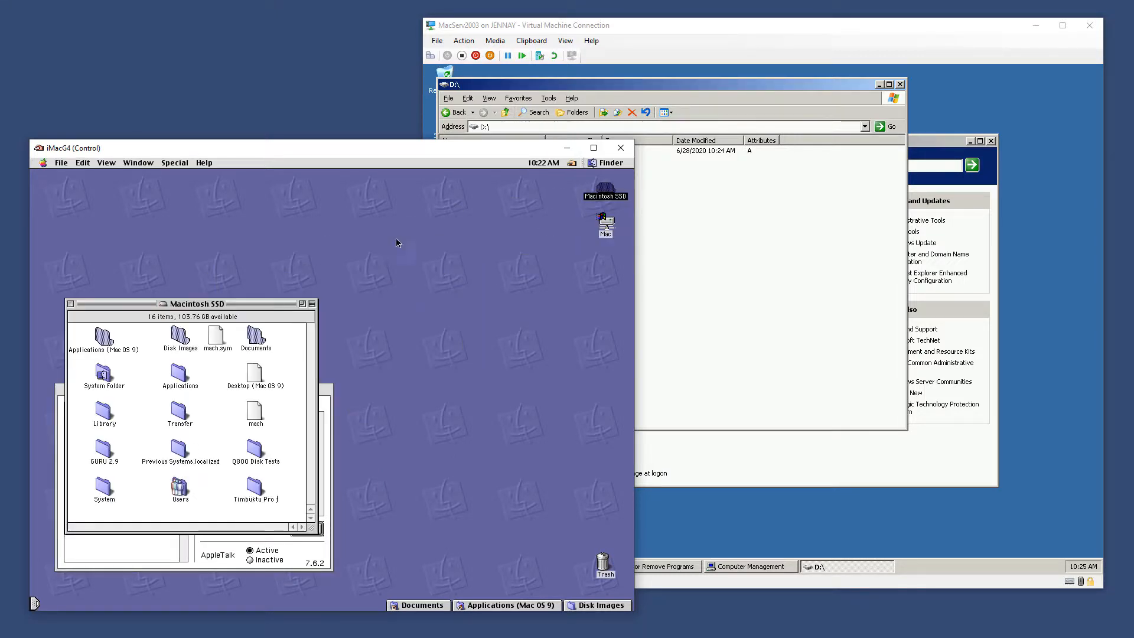
# Check the Q800 Disk Tests contents, then copy the folder onto the Mac volume
pyautogui.doubleClick(255, 452)
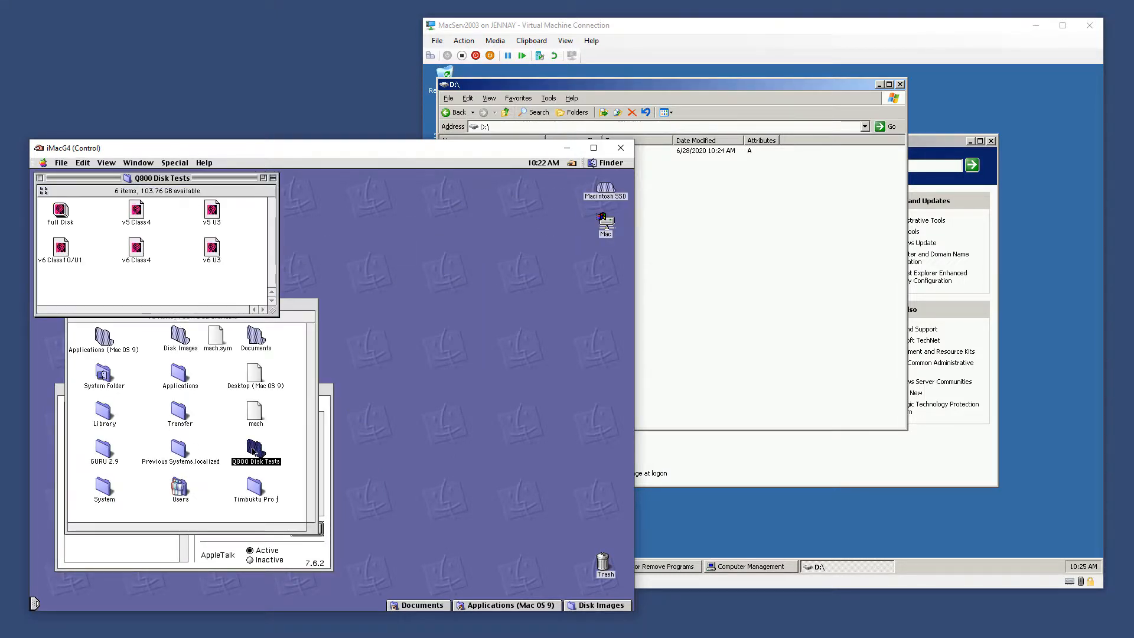
pyautogui.hotkey('alt', 'w')
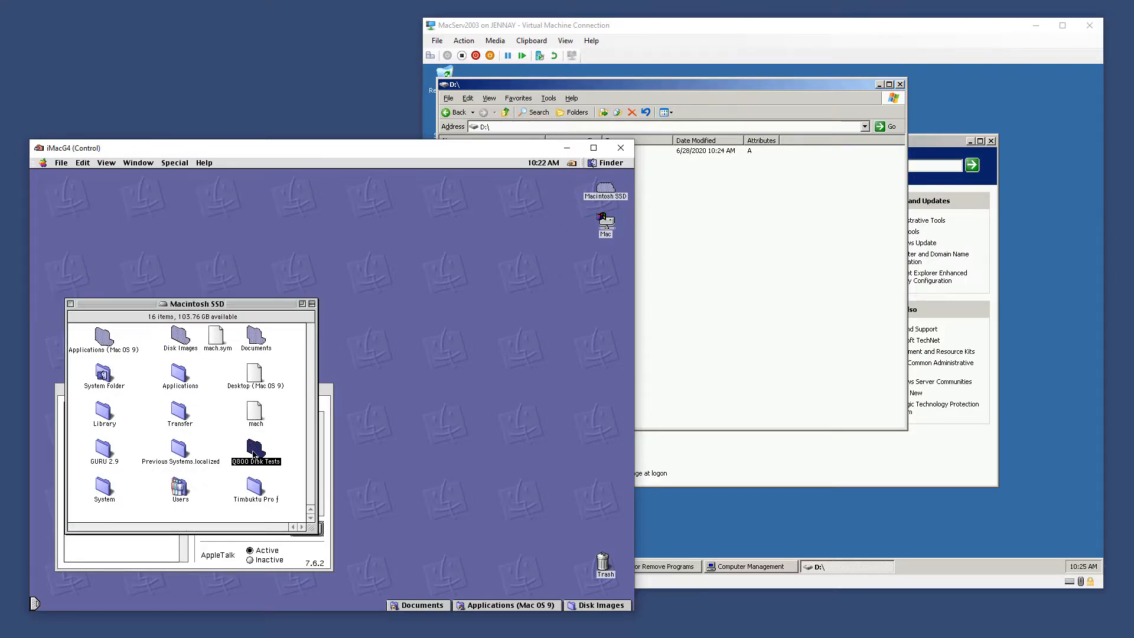
pyautogui.moveTo(251, 440); pyautogui.dragTo(609, 223)
# Open D:\Mac\Q800 Disk Tests to verify the copied files, then return to the root of D:
pyautogui.click(772, 272)
pyautogui.click(459, 153)
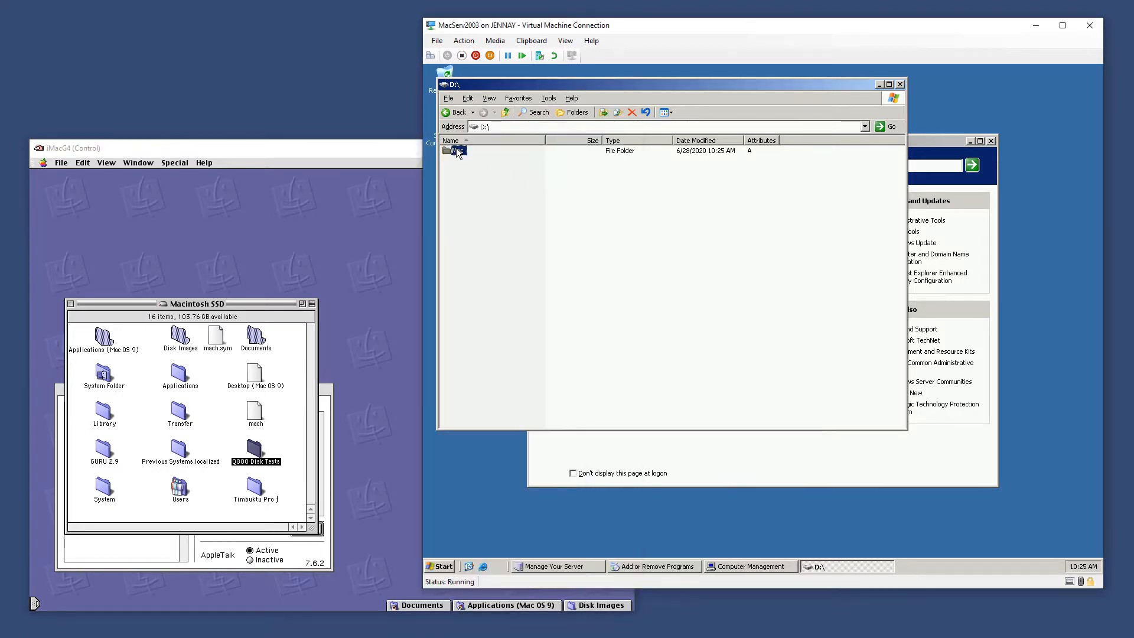
pyautogui.doubleClick(459, 151)
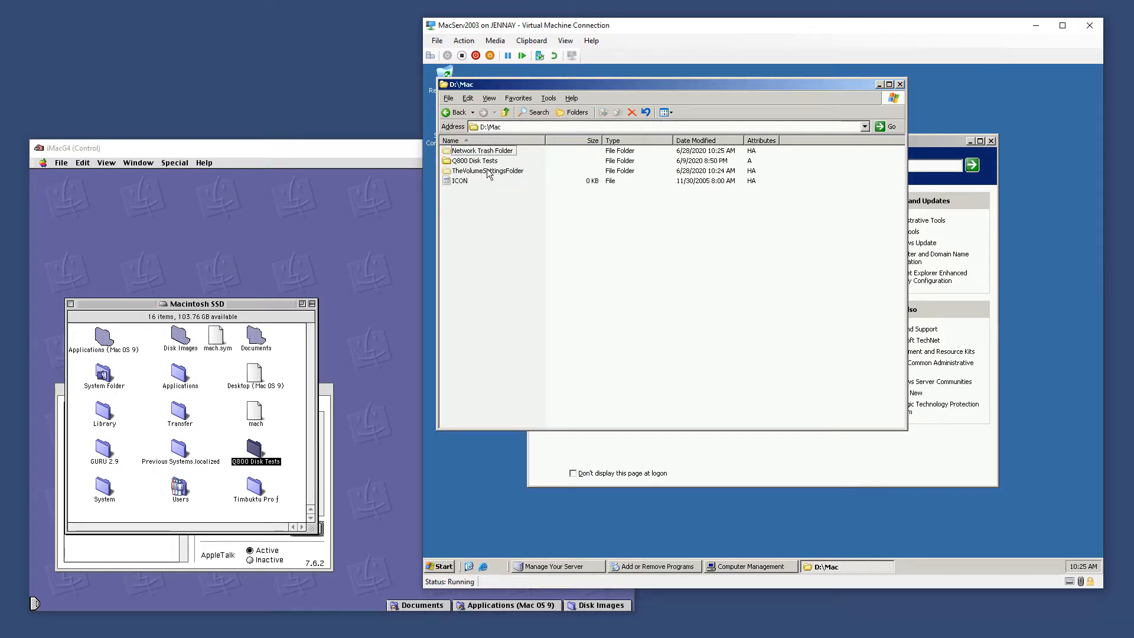
pyautogui.doubleClick(483, 160)
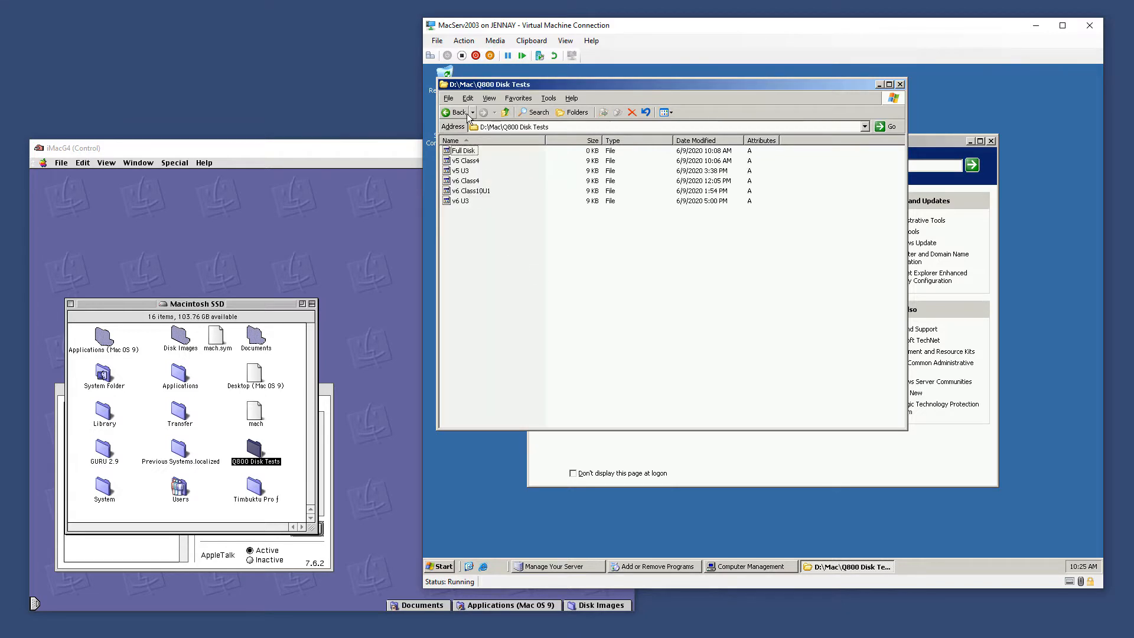
pyautogui.click(506, 112)
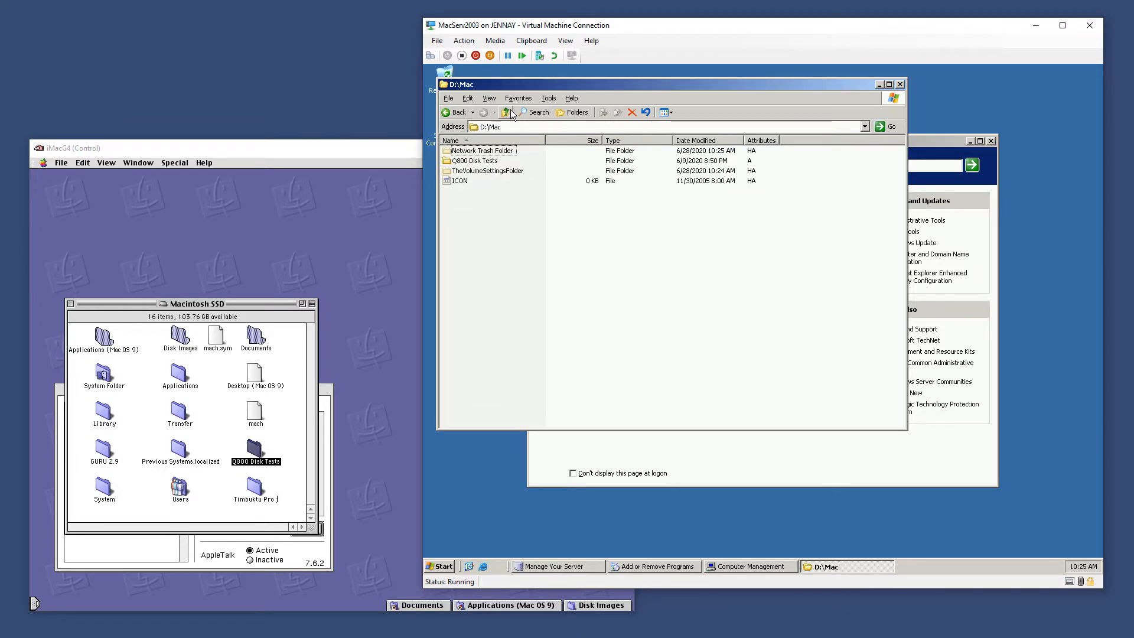
pyautogui.click(506, 112)
# Close the Macintosh SSD window on the Mac and the D: drive window on the server
pyautogui.click(72, 309)
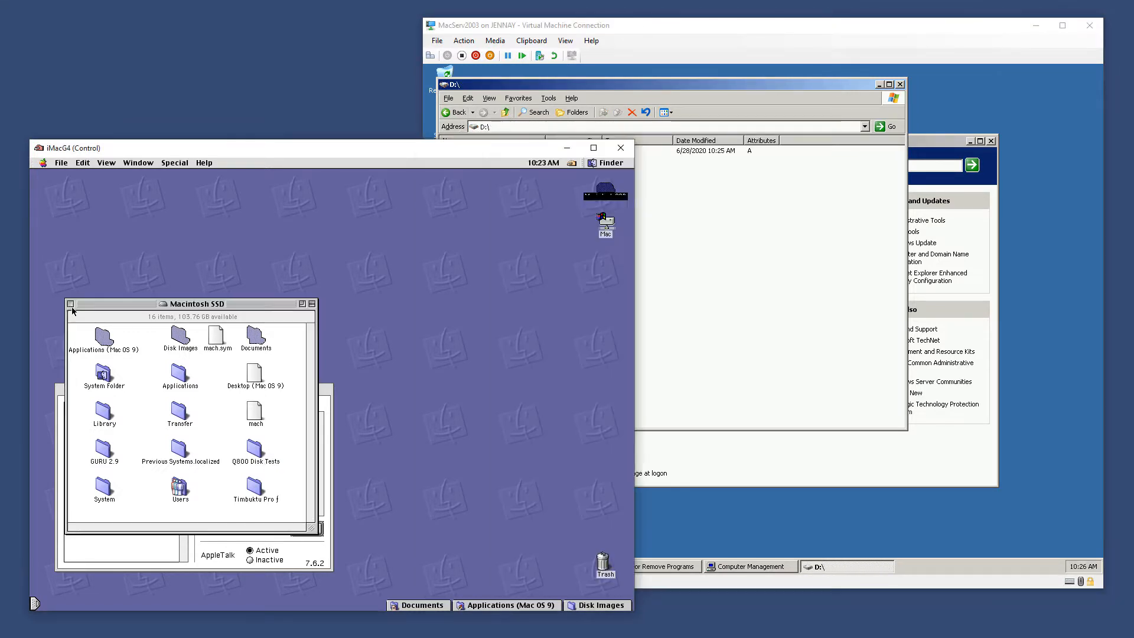
pyautogui.click(71, 304)
pyautogui.click(734, 308)
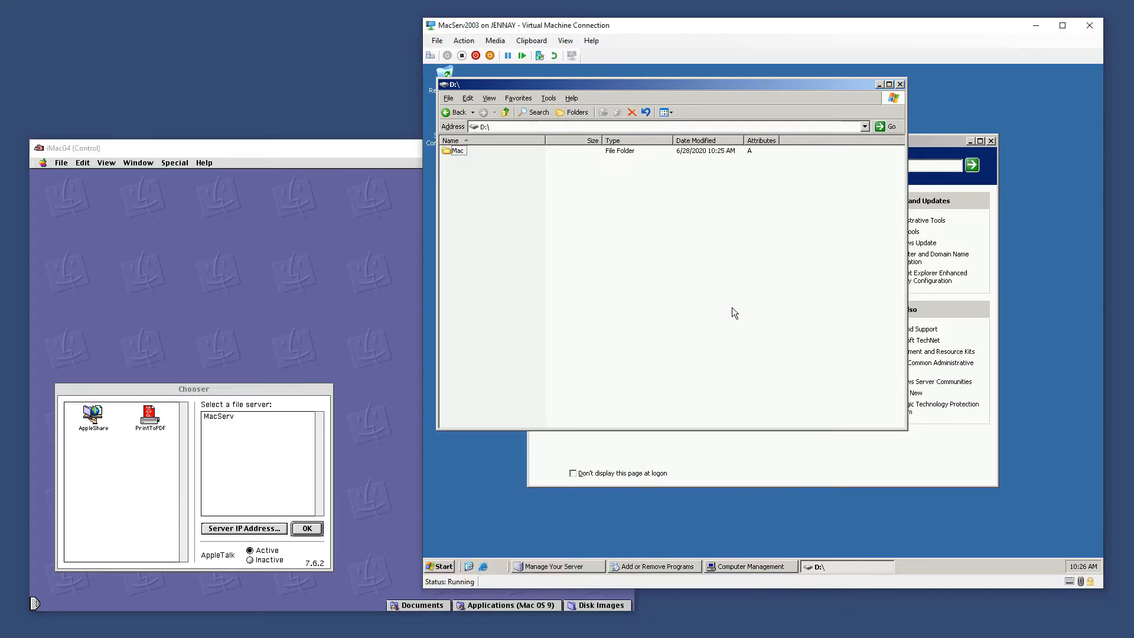
pyautogui.click(900, 85)
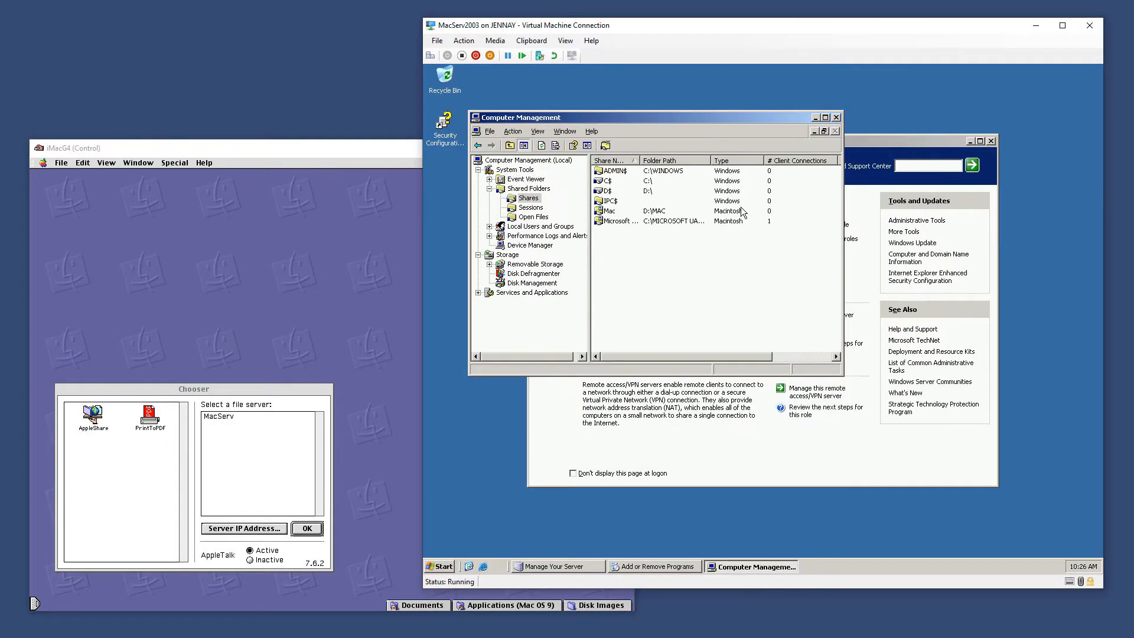